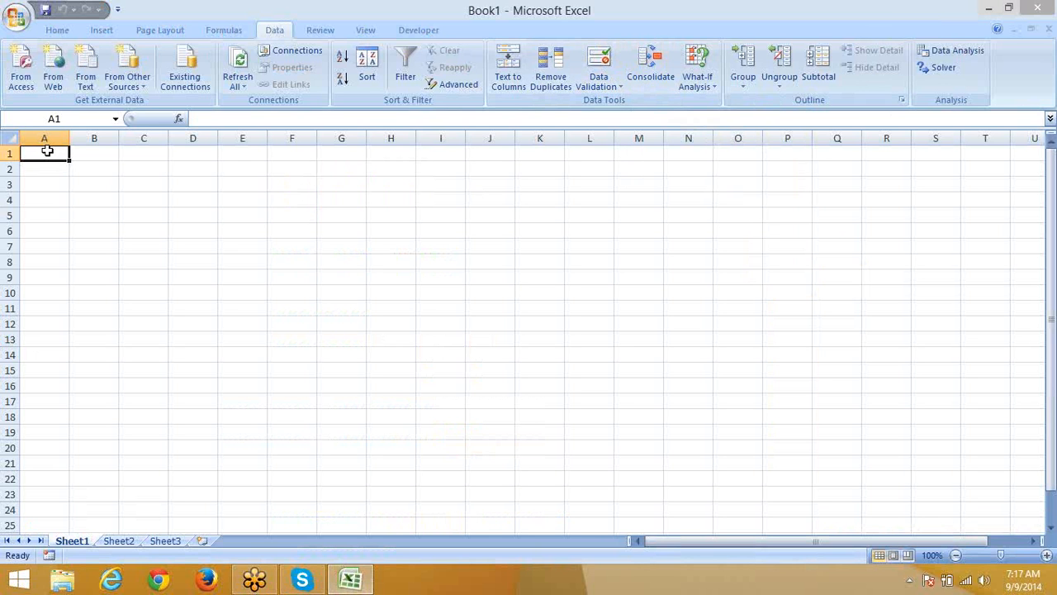
- Open the recent workbook DATA and go to cell A1 of its Sheet1
{"action": "left_click", "coordinate": [17, 18]}
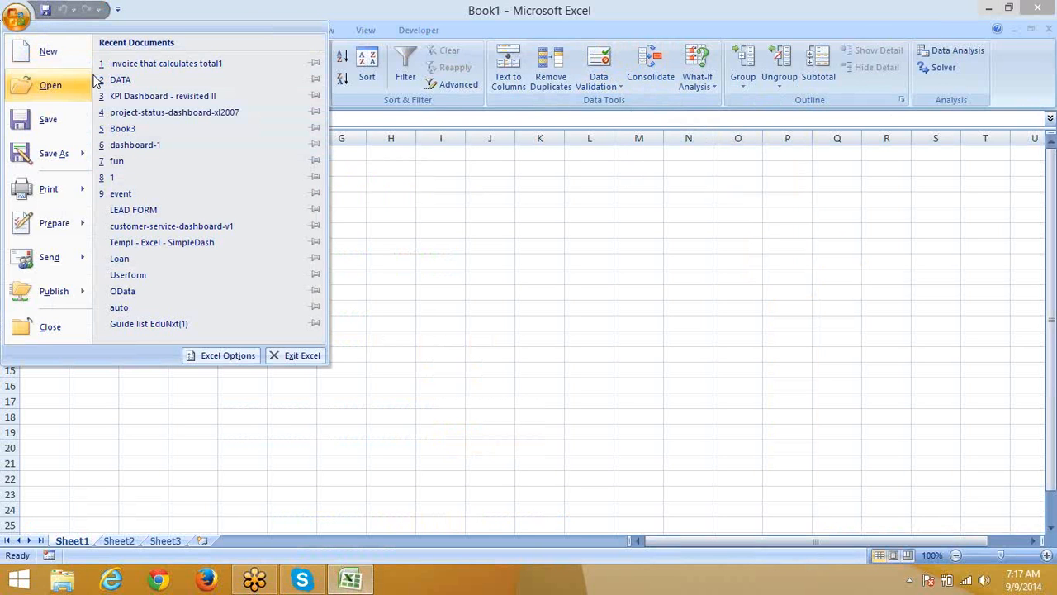
{"action": "left_click", "coordinate": [96, 82]}
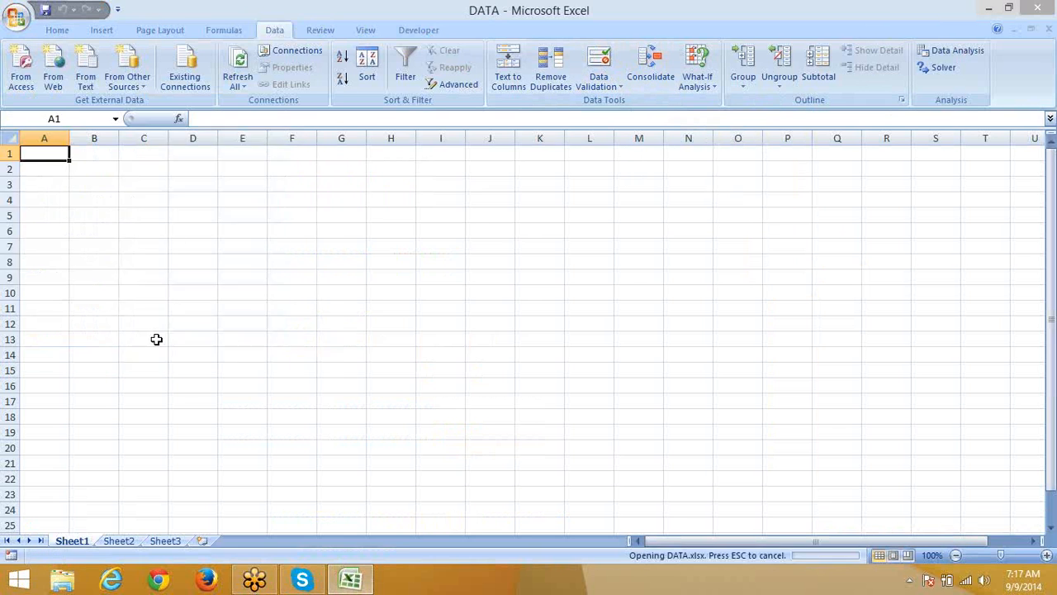
{"action": "left_click", "coordinate": [72, 541]}
{"action": "left_click", "coordinate": [73, 246]}
{"action": "key", "text": "ctrl+Home"}
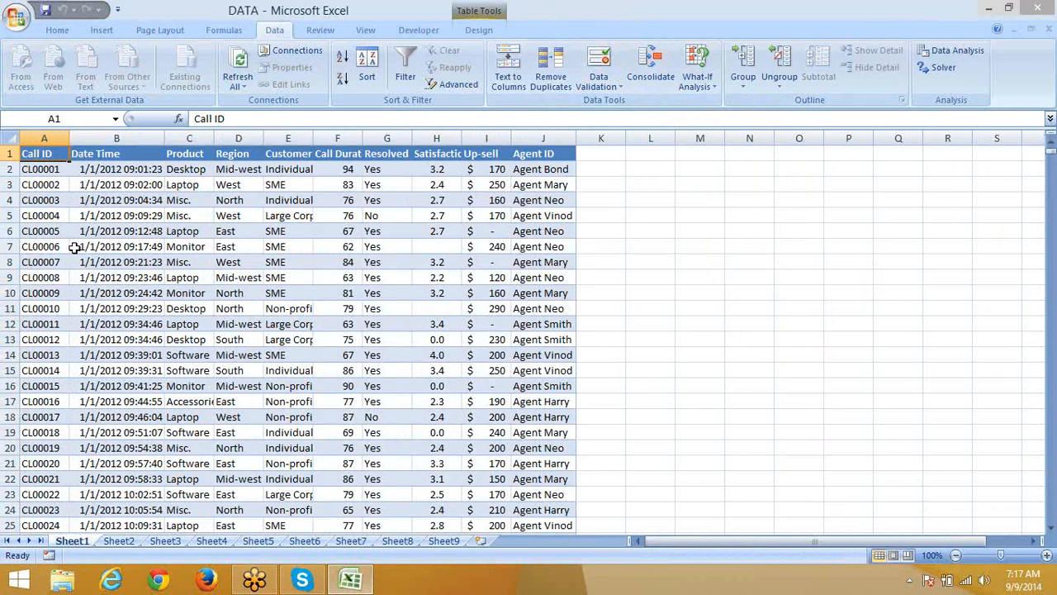
- Look over the column headings of the call data table, from Call ID across to the satisfaction column
{"action": "key", "text": "shift+Right"}
{"action": "key", "text": "shift+Right"}
{"action": "key", "text": "shift+Right"}
{"action": "key", "text": "shift+Right"}
{"action": "key", "text": "shift+Right"}
{"action": "key", "text": "shift+Right"}
{"action": "key", "text": "shift+Right"}
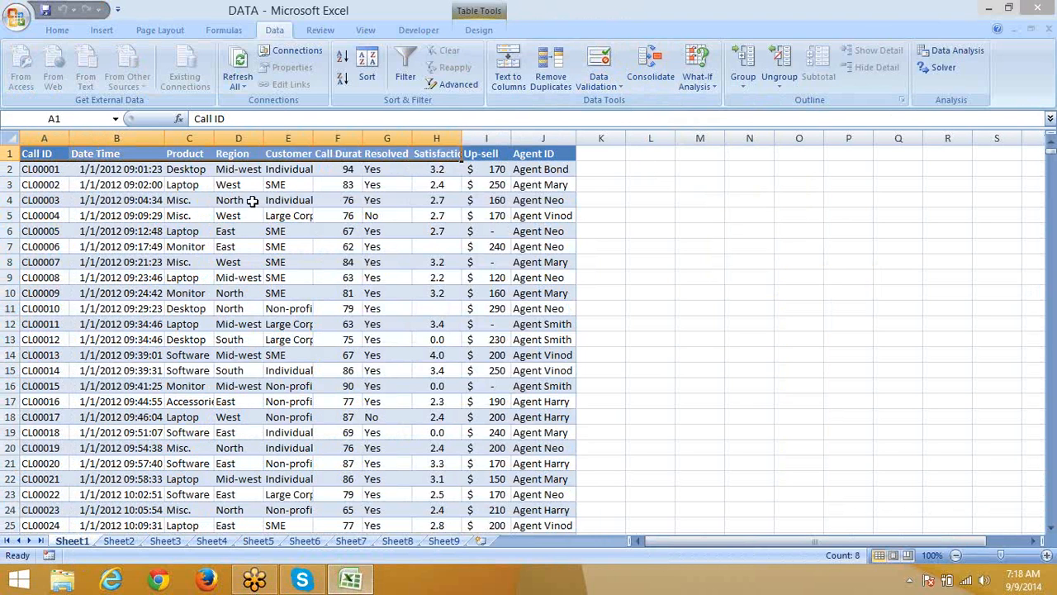
{"action": "left_click", "coordinate": [278, 188]}
- Copy the Customer Type and Call Duration columns (E and F) into Sheet1 of a new blank workbook, starting at A1
{"action": "left_click", "coordinate": [287, 138]}
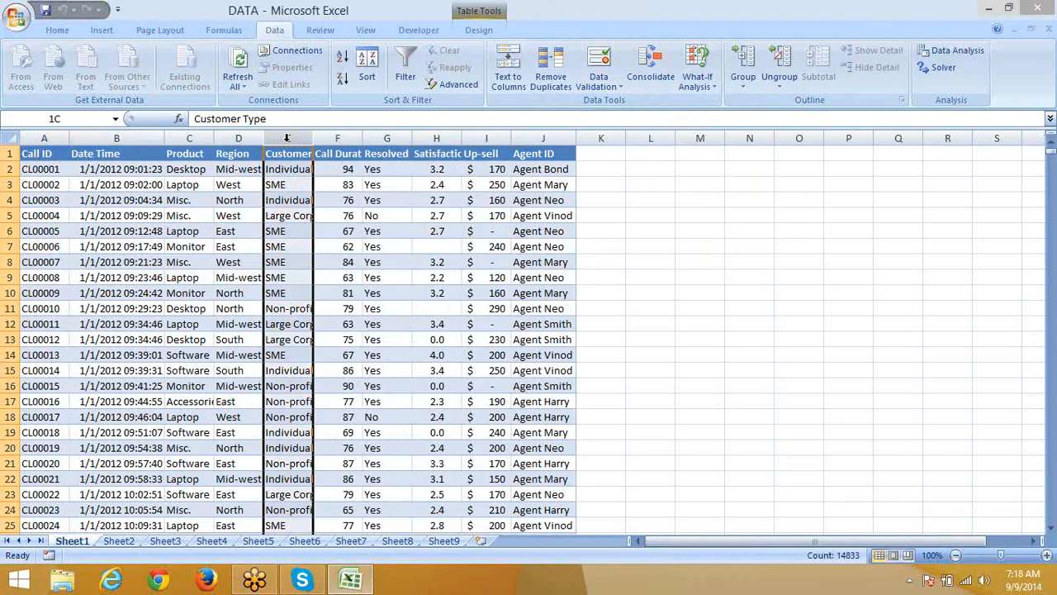
{"action": "left_click_drag", "start_coordinate": [312, 142], "coordinate": [324, 144]}
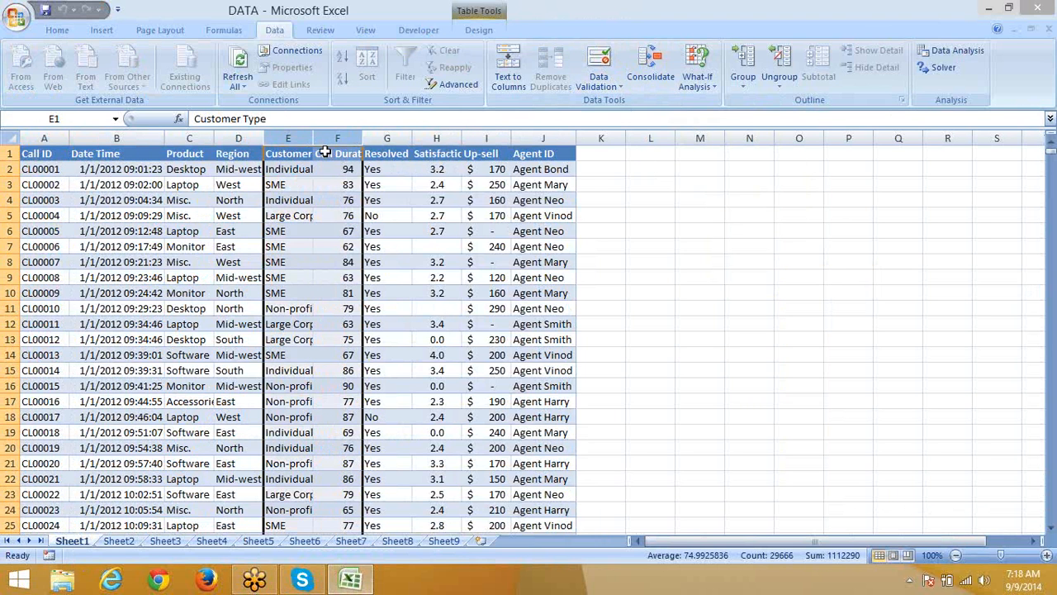
{"action": "key", "text": "ctrl+c"}
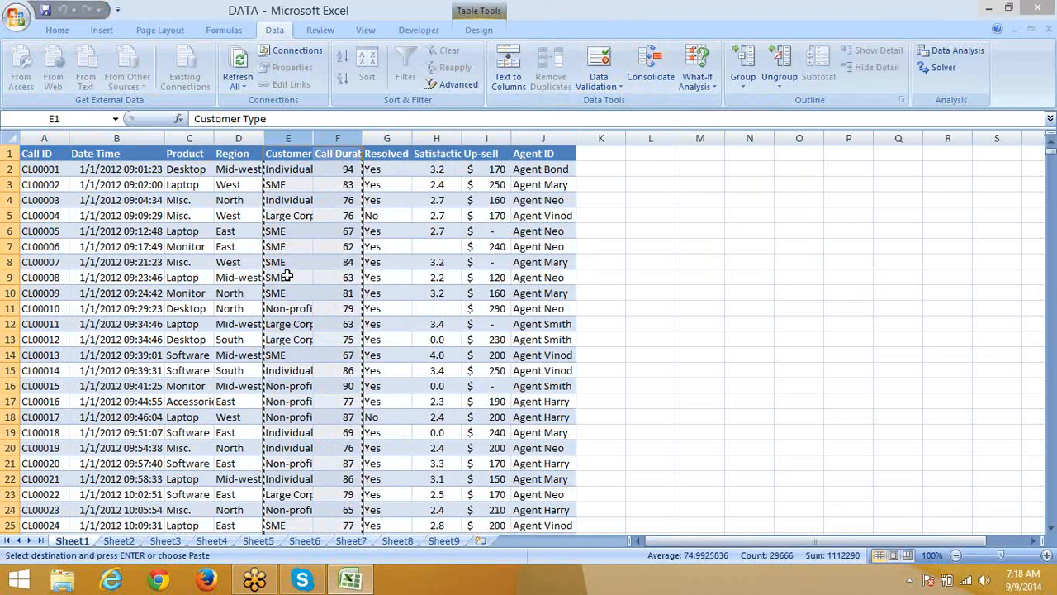
{"action": "key", "text": "ctrl+Tab"}
{"action": "key", "text": "ctrl+v"}
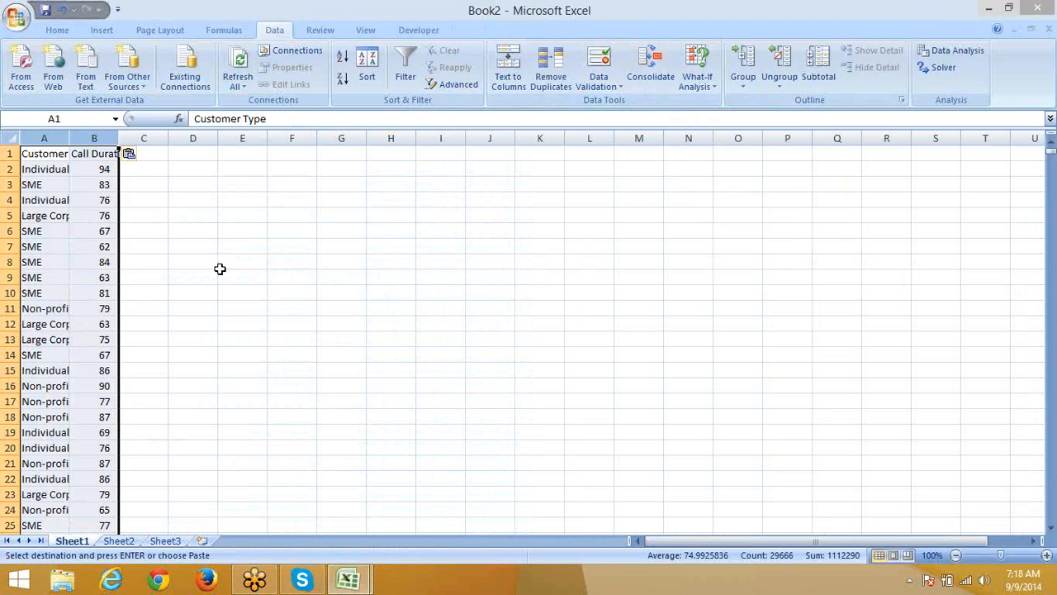
- Copy the Customer Type and Call Duration headings in A1:B1 to cell A1 of Sheet2 and Sheet3
{"action": "left_click", "coordinate": [66, 264]}
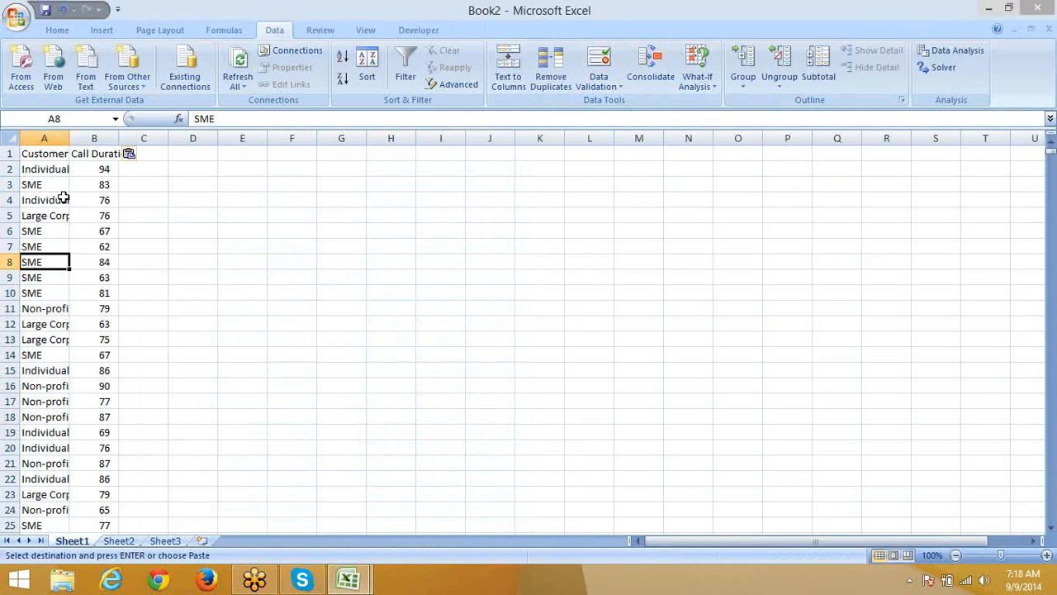
{"action": "left_click", "coordinate": [45, 138]}
{"action": "left_click", "coordinate": [69, 154]}
{"action": "left_click_drag", "start_coordinate": [71, 154], "coordinate": [91, 153]}
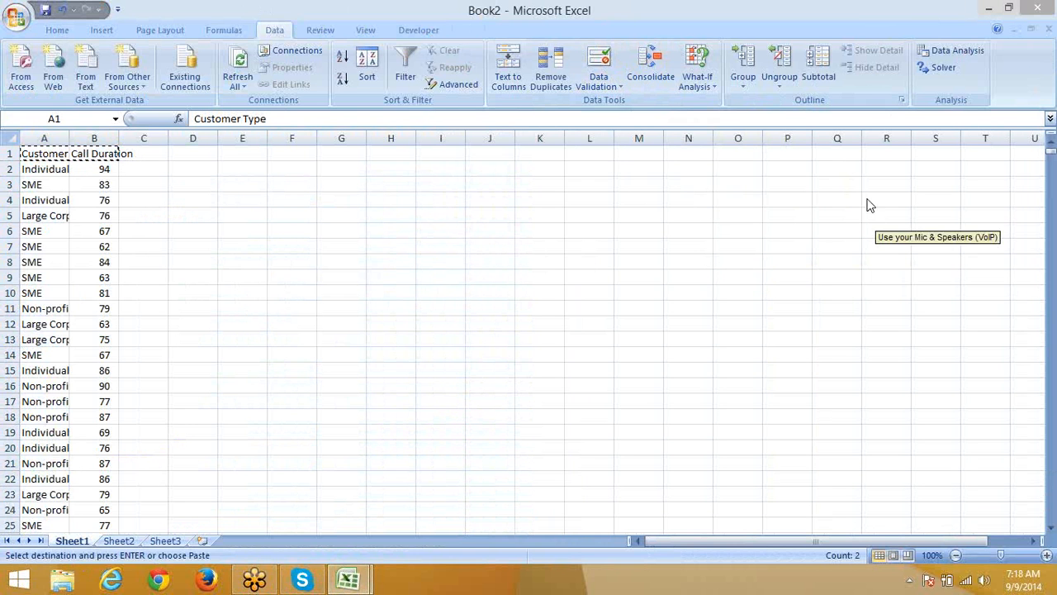
{"action": "left_click", "coordinate": [117, 533]}
{"action": "key", "text": "ctrl+v"}
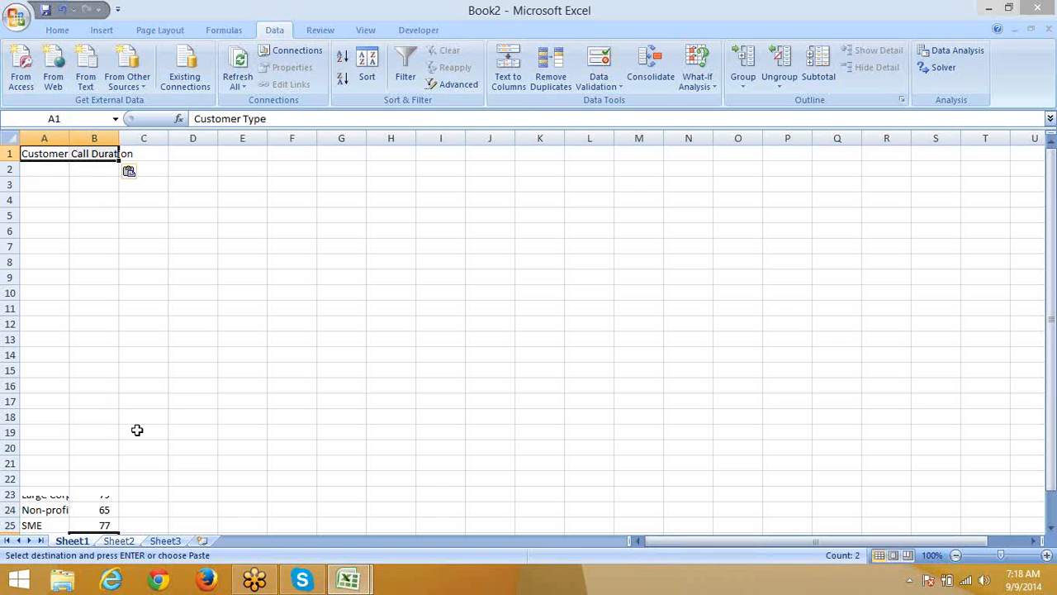
{"action": "left_click", "coordinate": [165, 541]}
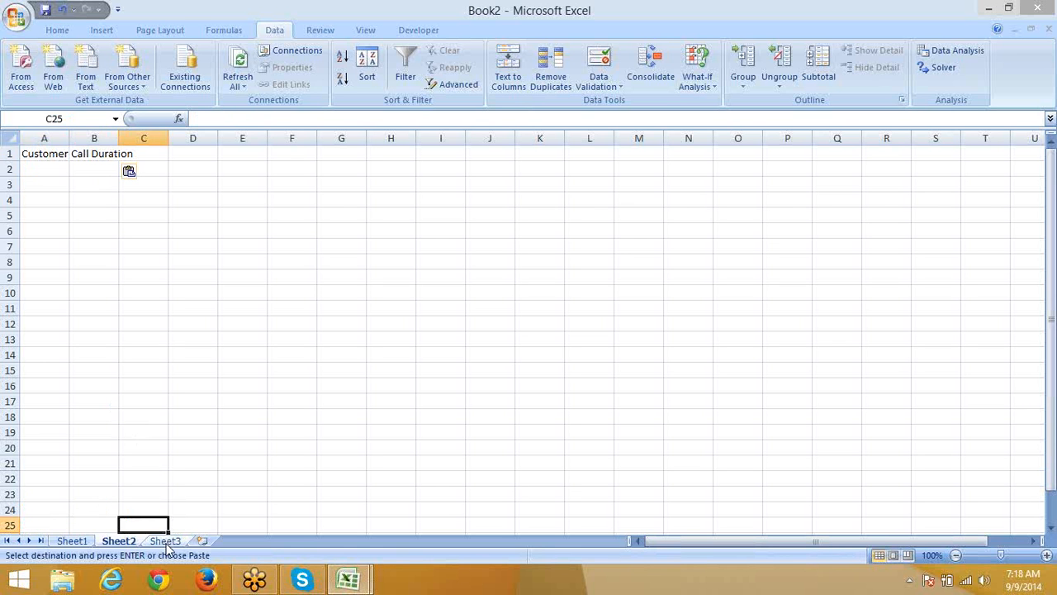
{"action": "key", "text": "ctrl+v"}
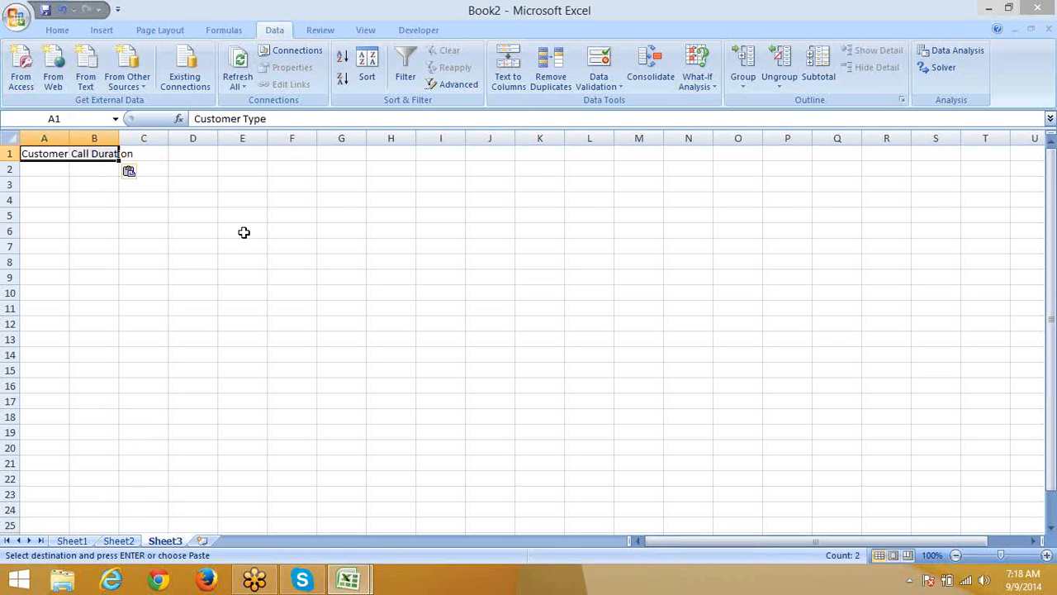
- Cut the Sheet1 data in columns A and B from row 38 to the end and paste it at A2 of Sheet2
{"action": "left_click", "coordinate": [74, 540]}
{"action": "left_click", "coordinate": [81, 366]}
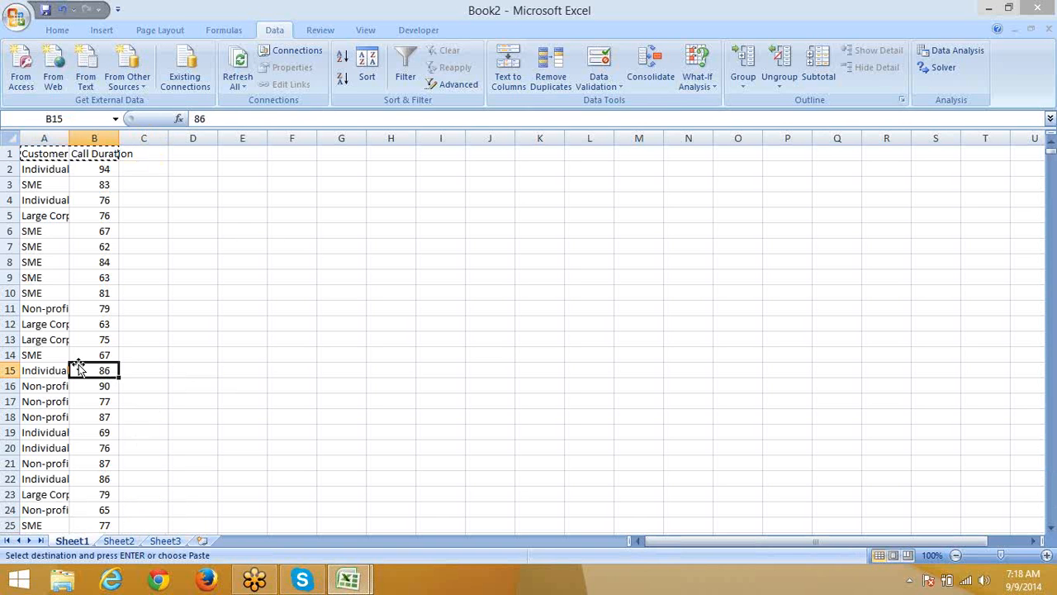
{"action": "key", "text": "Left"}
{"action": "key", "text": "Down"}
{"action": "key", "text": "Down"}
{"action": "key", "text": "Down"}
{"action": "key", "text": "Down"}
{"action": "key", "text": "Down"}
{"action": "key", "text": "Down"}
{"action": "key", "text": "Down"}
{"action": "key", "text": "Down"}
{"action": "key", "text": "Down"}
{"action": "key", "text": "Down"}
{"action": "key", "text": "Down"}
{"action": "key", "text": "Down"}
{"action": "key", "text": "Down"}
{"action": "key", "text": "Down"}
{"action": "key", "text": "Down"}
{"action": "key", "text": "Down"}
{"action": "key", "text": "Down"}
{"action": "key", "text": "Down"}
{"action": "key", "text": "Down"}
{"action": "key", "text": "Down"}
{"action": "key", "text": "Down"}
{"action": "key", "text": "Down"}
{"action": "key", "text": "Down"}
{"action": "key", "text": "Down"}
{"action": "key", "text": "Down"}
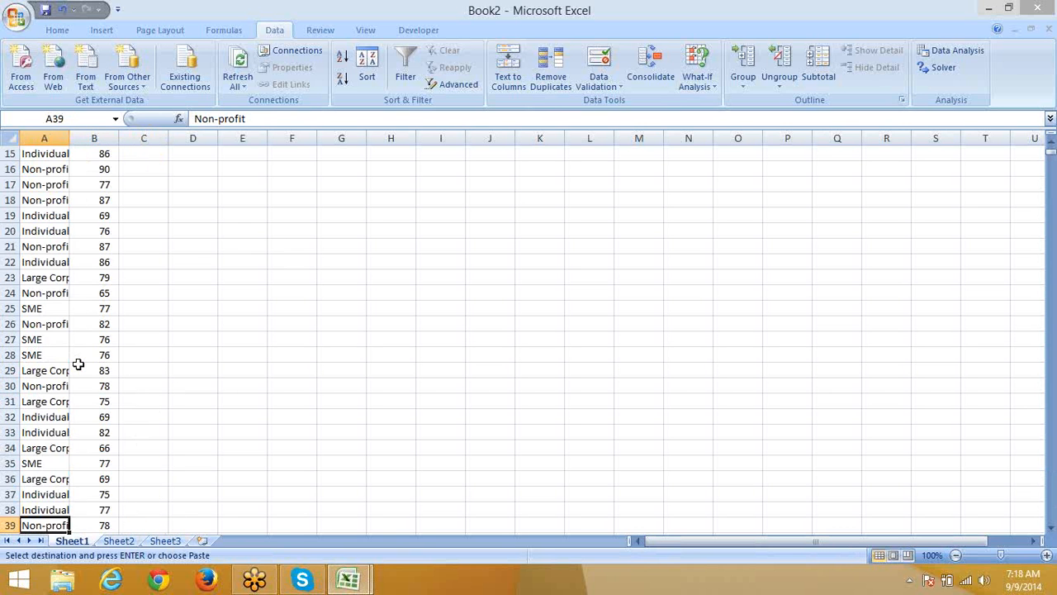
{"action": "key", "text": "Up"}
{"action": "key", "text": "Up"}
{"action": "key", "text": "Up"}
{"action": "key", "text": "Up"}
{"action": "key", "text": "shift+Right"}
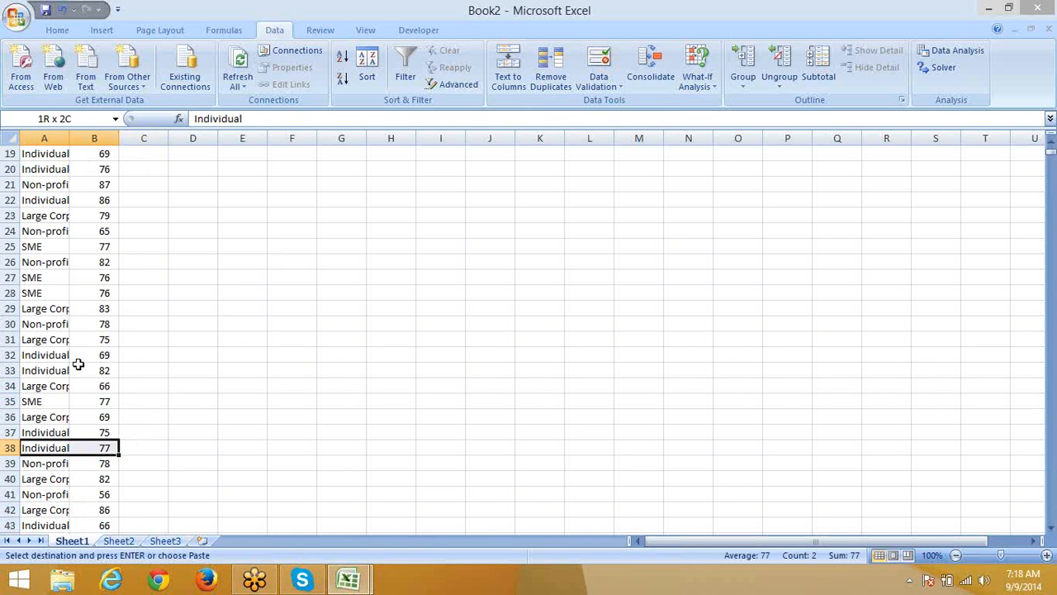
{"action": "key", "text": "ctrl+shift+Down"}
{"action": "key", "text": "ctrl+c"}
{"action": "key", "text": "ctrl+BackSpace"}
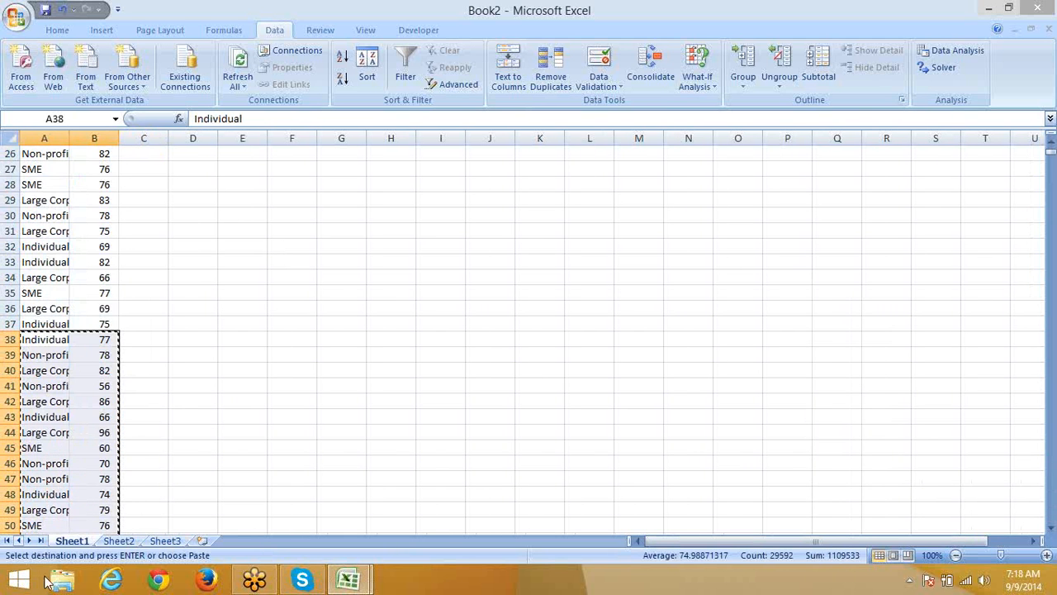
{"action": "left_click", "coordinate": [116, 543]}
{"action": "left_click", "coordinate": [50, 187]}
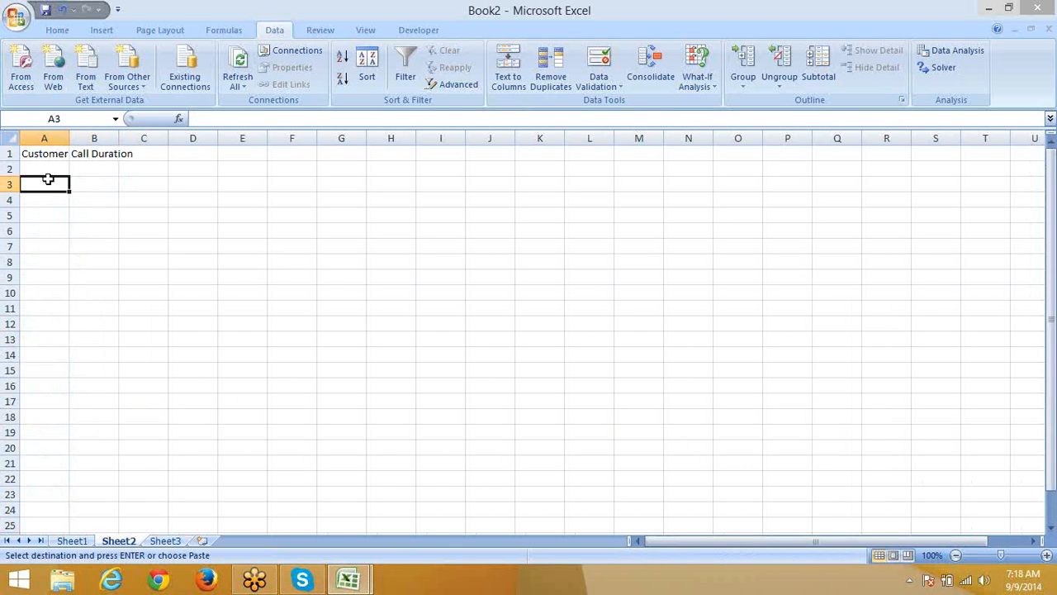
{"action": "left_click", "coordinate": [49, 167]}
{"action": "key", "text": "Return"}
- Cut the Sheet2 data in columns A and B from row 47 to the end and paste it at A2 of Sheet3
{"action": "left_click", "coordinate": [59, 390]}
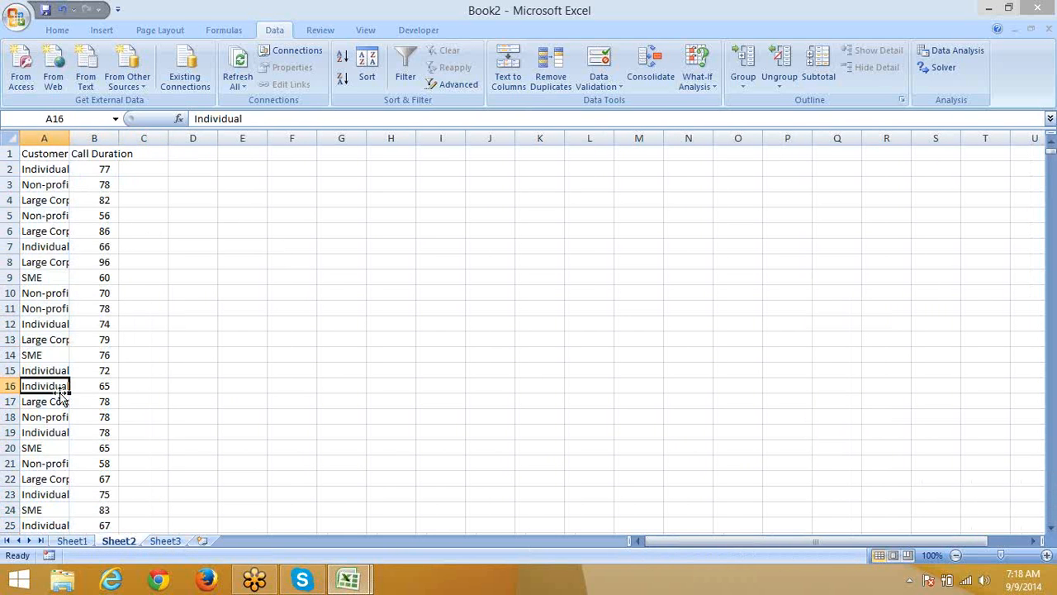
{"action": "key", "text": "Down"}
{"action": "key", "text": "Down"}
{"action": "key", "text": "Down"}
{"action": "key", "text": "Down"}
{"action": "key", "text": "Down"}
{"action": "key", "text": "Down"}
{"action": "key", "text": "Down"}
{"action": "key", "text": "Down"}
{"action": "key", "text": "Down"}
{"action": "key", "text": "Down"}
{"action": "key", "text": "Down"}
{"action": "key", "text": "Down"}
{"action": "key", "text": "Down"}
{"action": "key", "text": "Down"}
{"action": "key", "text": "Down"}
{"action": "key", "text": "Down"}
{"action": "key", "text": "Down"}
{"action": "key", "text": "Down"}
{"action": "key", "text": "Down"}
{"action": "key", "text": "Down"}
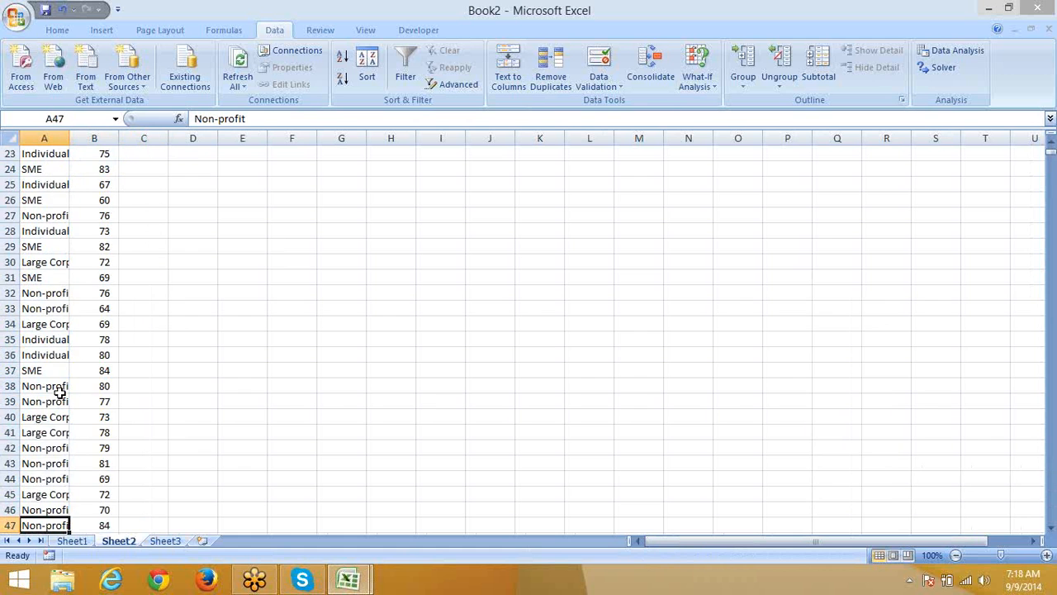
{"action": "key", "text": "shift+Right"}
{"action": "key", "text": "ctrl+shift+Down"}
{"action": "key", "text": "ctrl+c"}
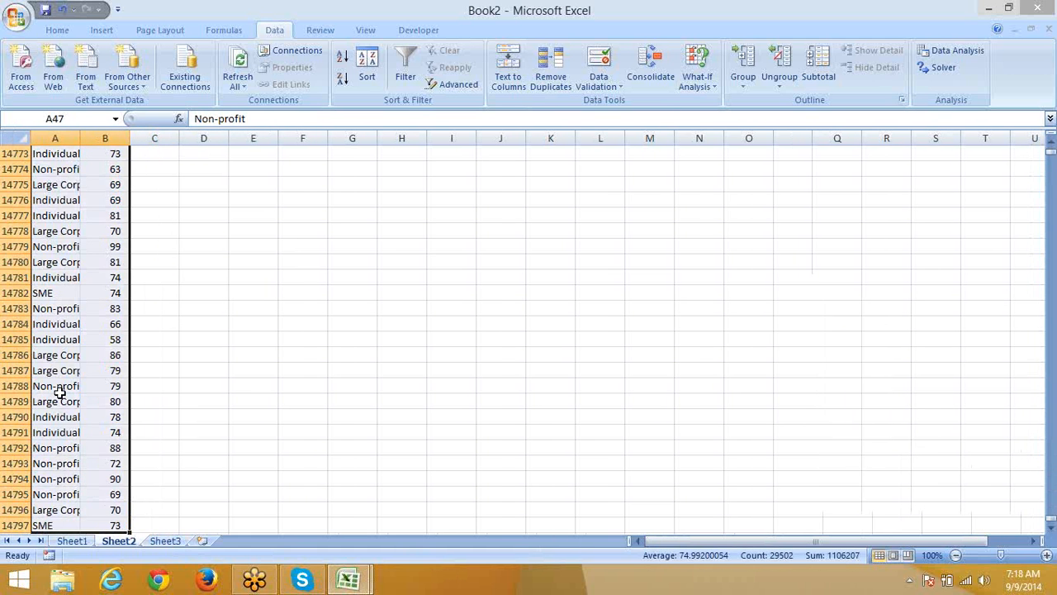
{"action": "key", "text": "ctrl+BackSpace"}
{"action": "left_click", "coordinate": [165, 541]}
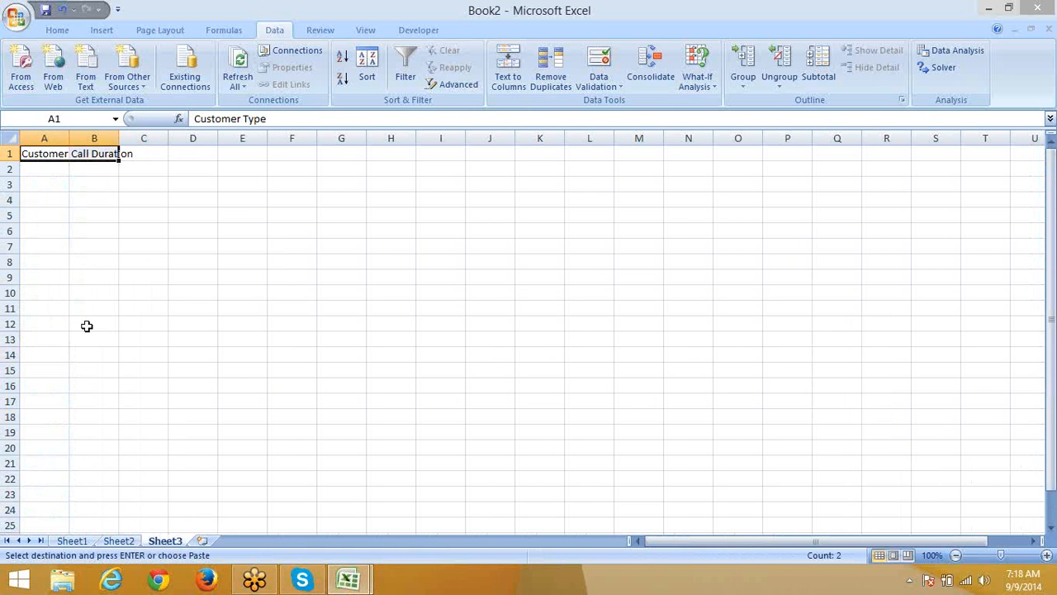
{"action": "left_click", "coordinate": [45, 168]}
{"action": "key", "text": "Return"}
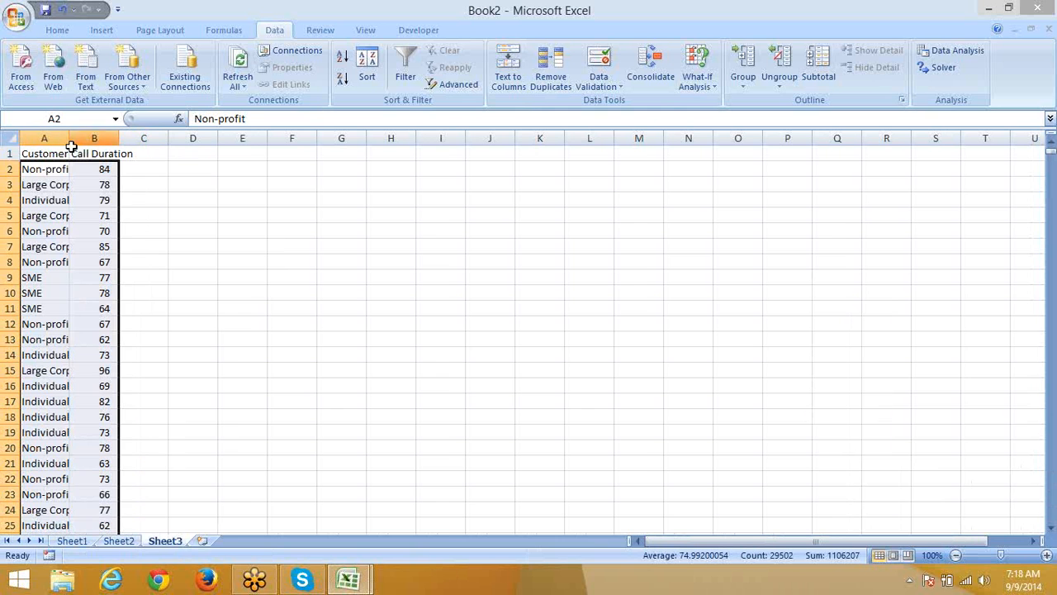
- Fit the width of Sheet3's Customer Type column to its contents and insert a new blank worksheet after Sheet3
{"action": "left_click_drag", "start_coordinate": [62, 142], "coordinate": [62, 142]}
{"action": "double_click", "coordinate": [61, 142]}
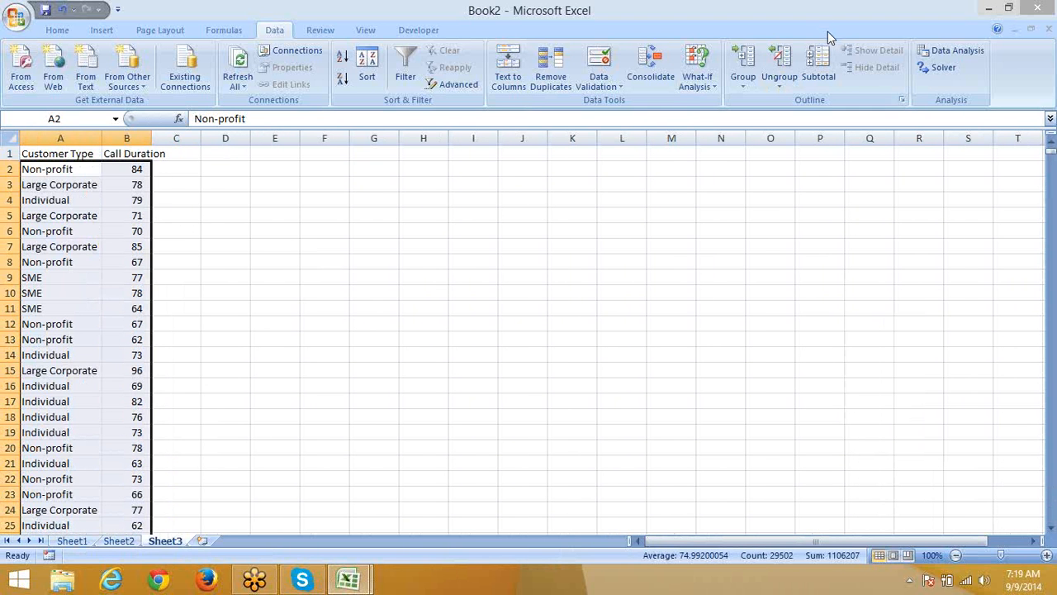
{"action": "left_click", "coordinate": [201, 540]}
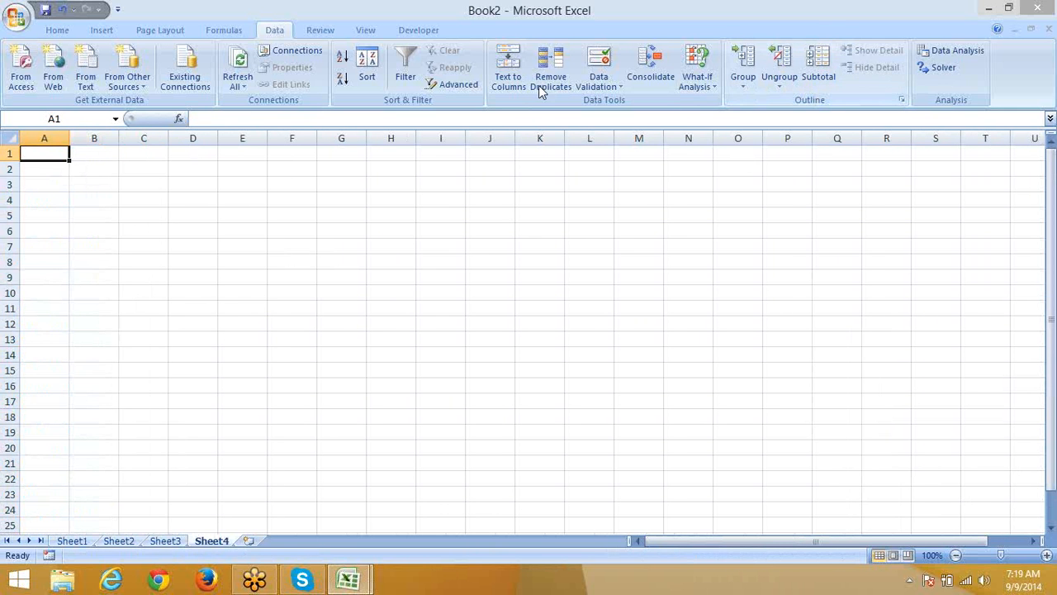
- Start a Consolidate with the Sum function at A1 of Sheet4 and add the reference Sheet1!$A$1:$B$37
{"action": "left_click", "coordinate": [649, 72]}
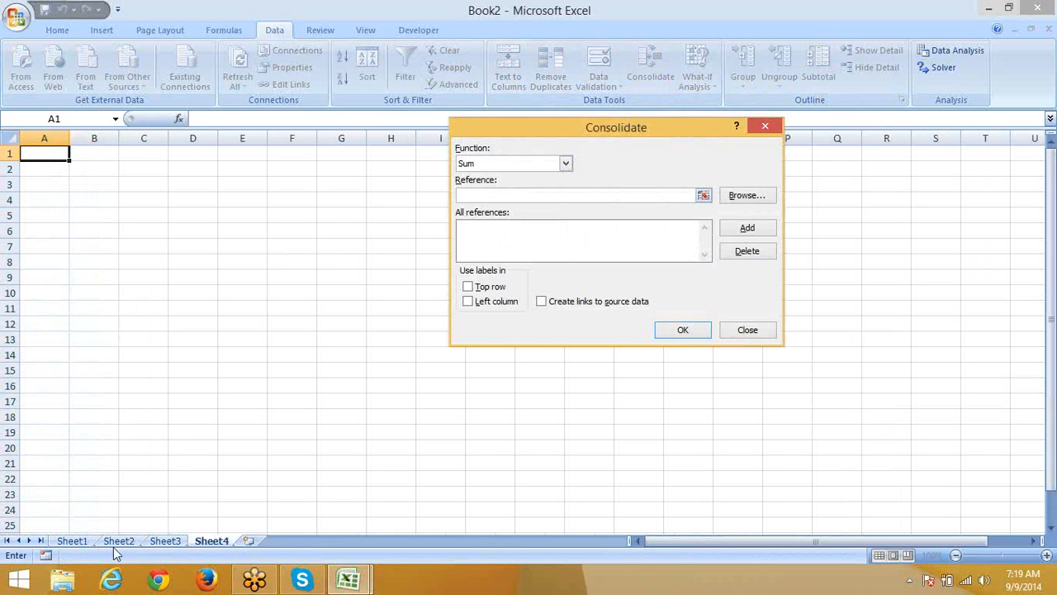
{"action": "left_click", "coordinate": [81, 543]}
{"action": "left_click", "coordinate": [51, 155]}
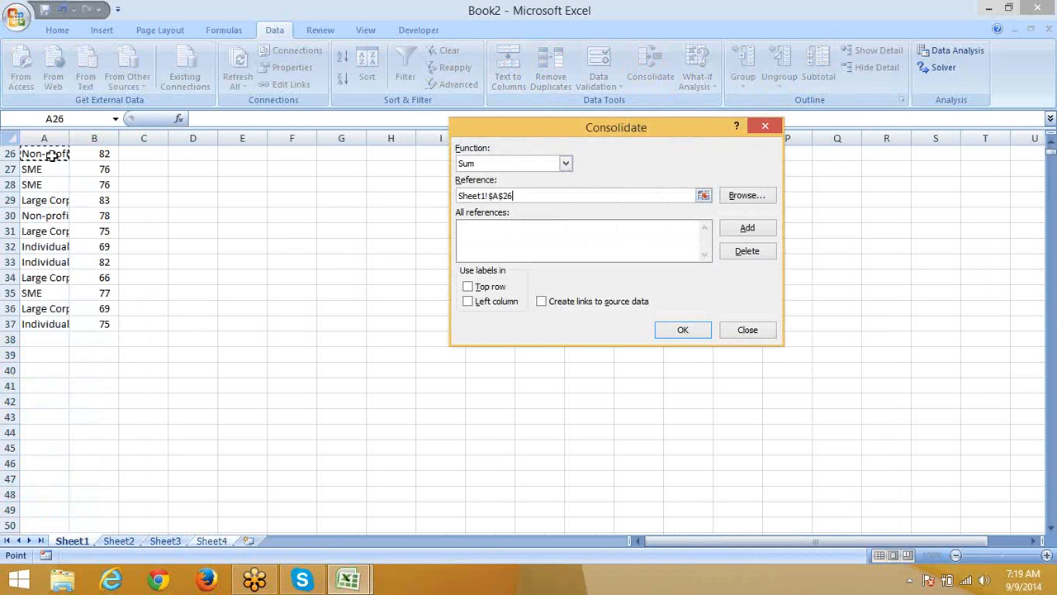
{"action": "scroll", "coordinate": [51, 155], "scroll_direction": "up", "scroll_amount": 8}
{"action": "left_click", "coordinate": [51, 154]}
{"action": "left_click_drag", "start_coordinate": [51, 154], "coordinate": [100, 526]}
{"action": "left_click", "coordinate": [746, 231]}
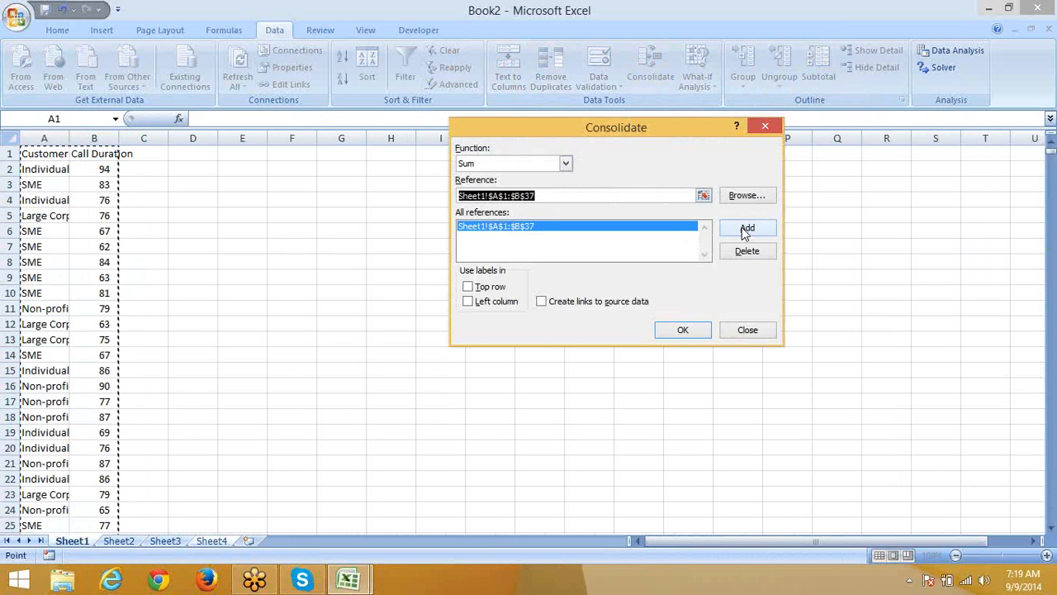
- Add the Sheet2 data range $A$1:$B$46 to the consolidation references
{"action": "left_click", "coordinate": [123, 541]}
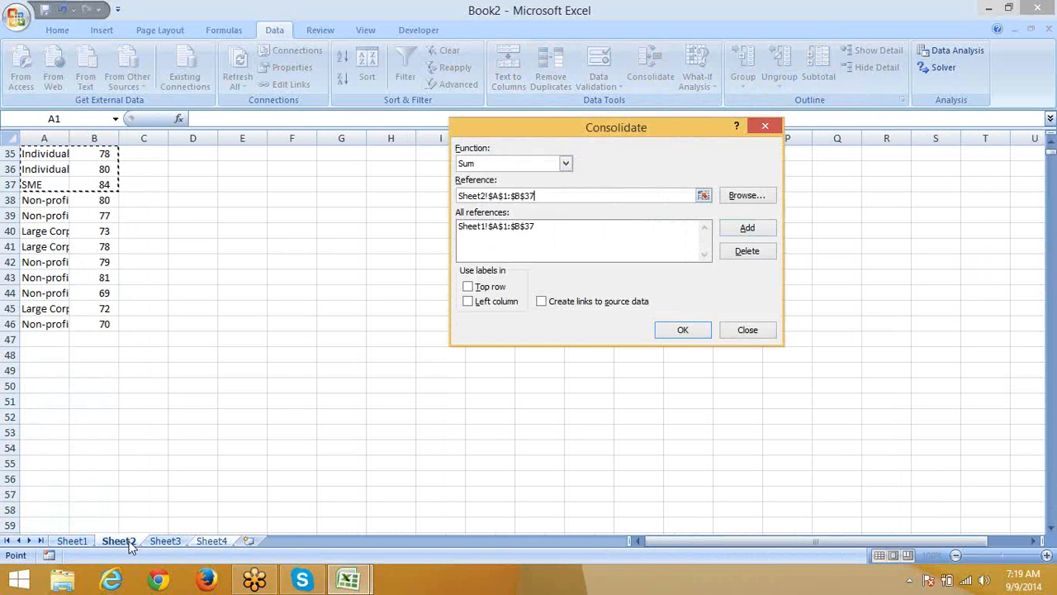
{"action": "left_click", "coordinate": [35, 156]}
{"action": "left_click", "coordinate": [34, 168]}
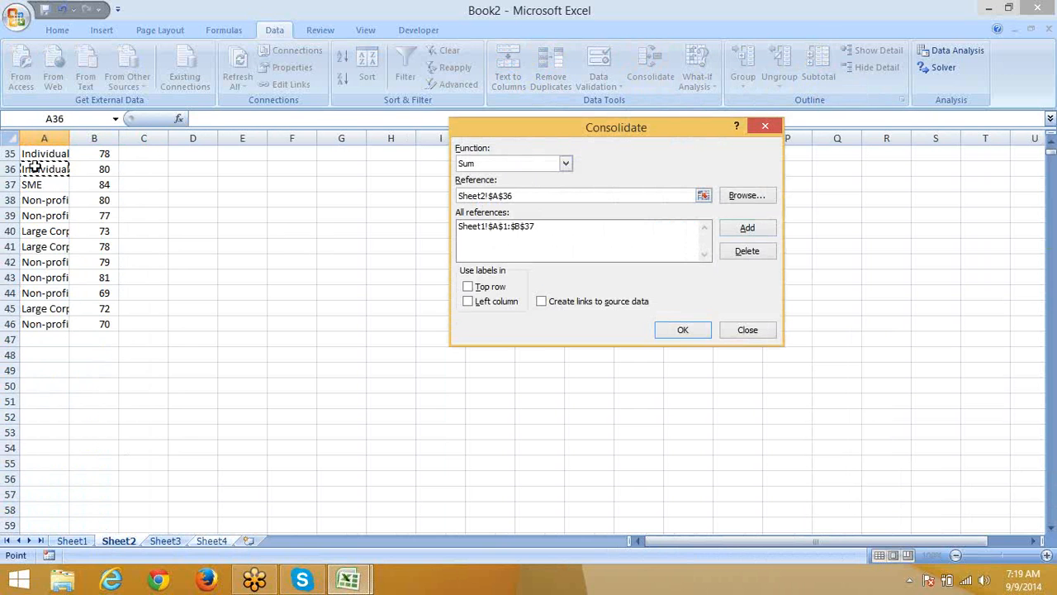
{"action": "key", "text": "ctrl+Up"}
{"action": "key", "text": "ctrl+shift+Right"}
{"action": "key", "text": "ctrl+shift+Right"}
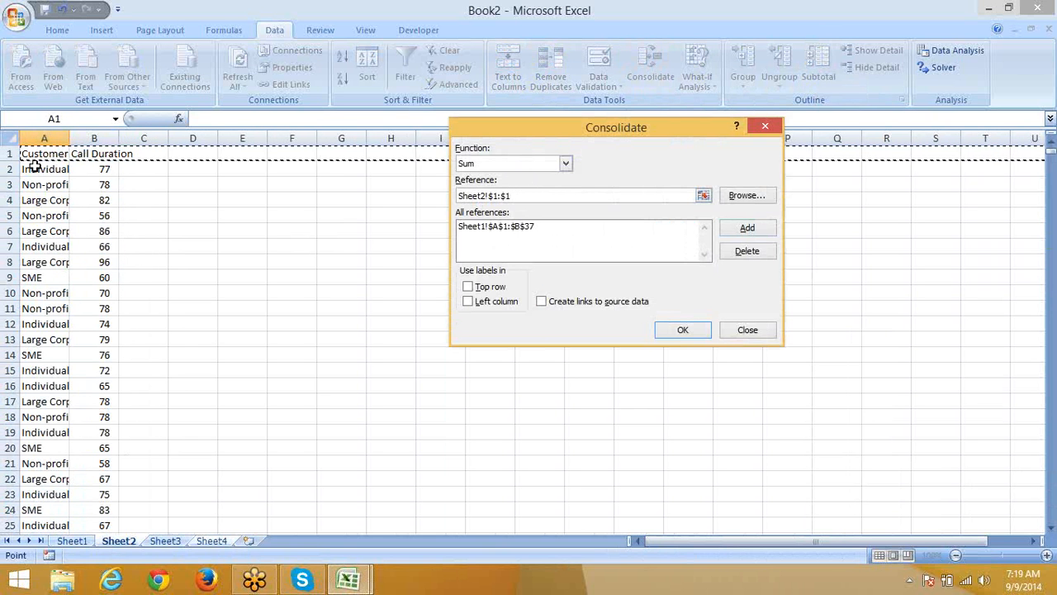
{"action": "key", "text": "ctrl+shift+Left"}
{"action": "key", "text": "shift+Right"}
{"action": "key", "text": "ctrl+shift+Down"}
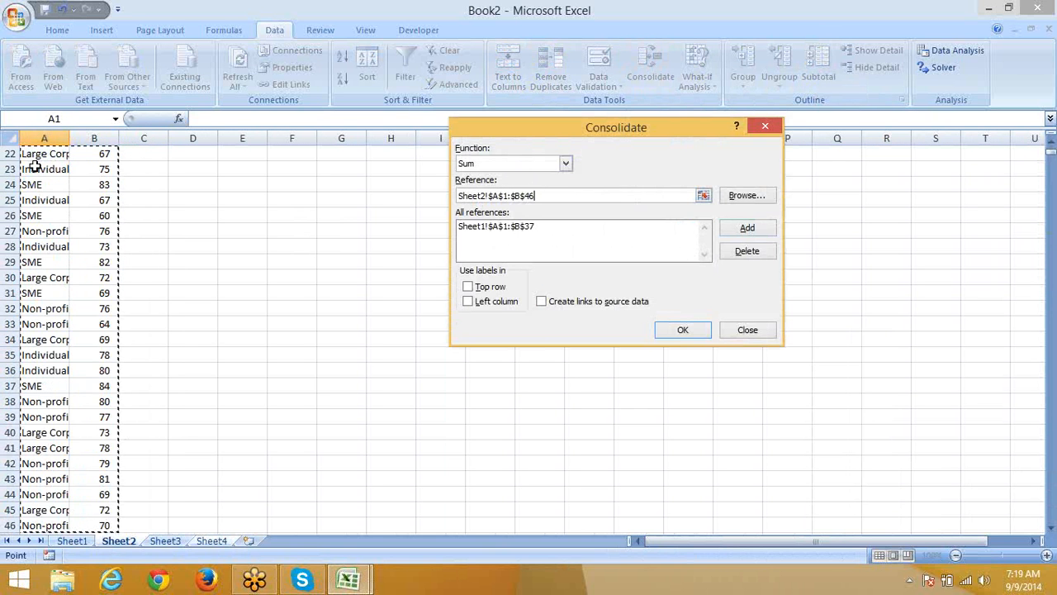
{"action": "left_click", "coordinate": [757, 231]}
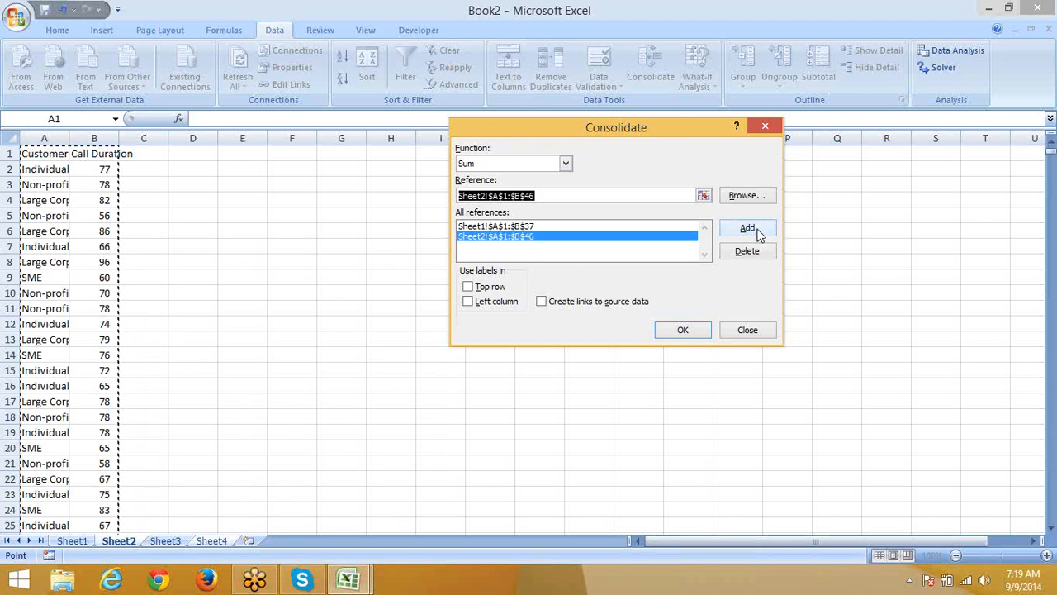
- Add the Sheet3 data range $A$1:$B$14752 to the consolidation references
{"action": "left_click", "coordinate": [161, 542]}
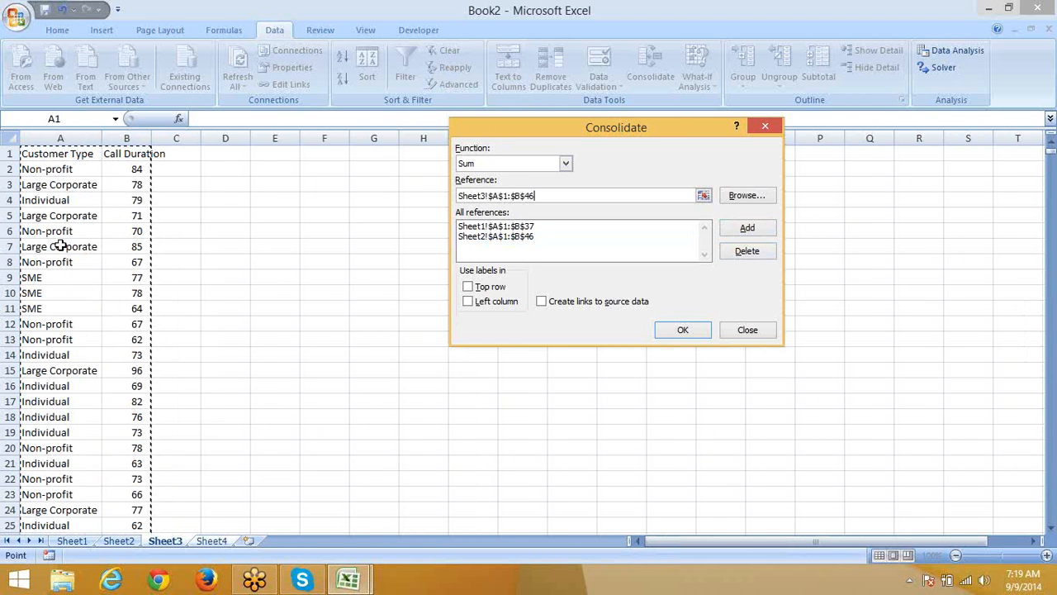
{"action": "left_click", "coordinate": [41, 155]}
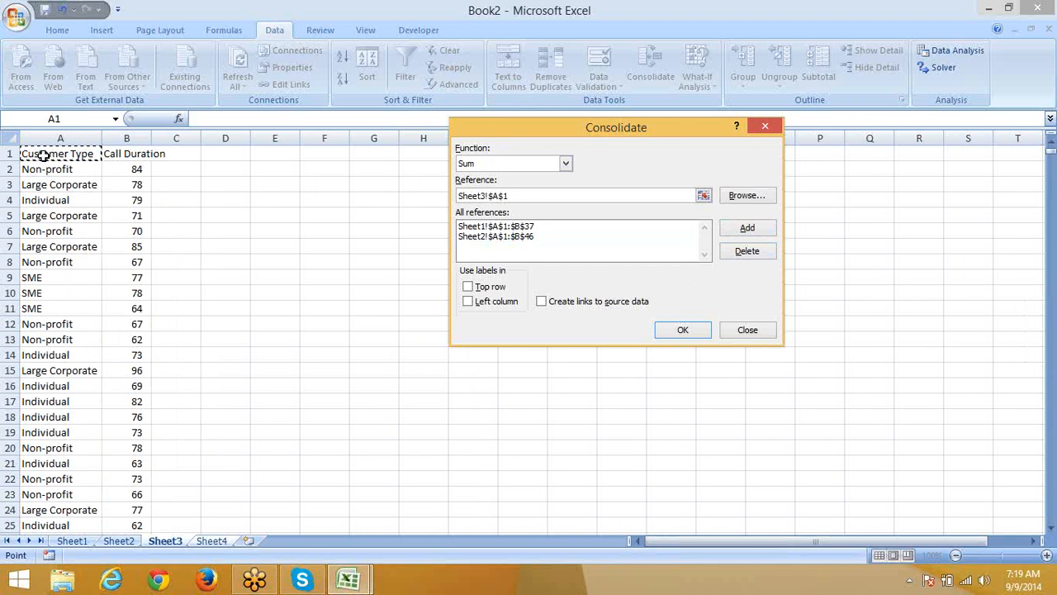
{"action": "key", "text": "ctrl+shift+Right"}
{"action": "key", "text": "ctrl+shift+Down"}
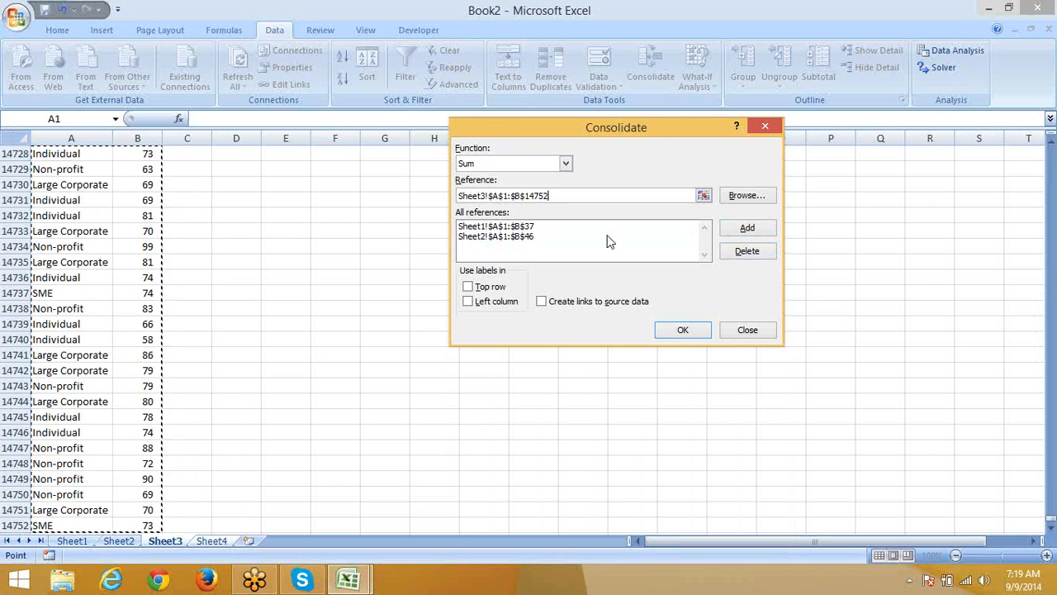
{"action": "left_click", "coordinate": [759, 232]}
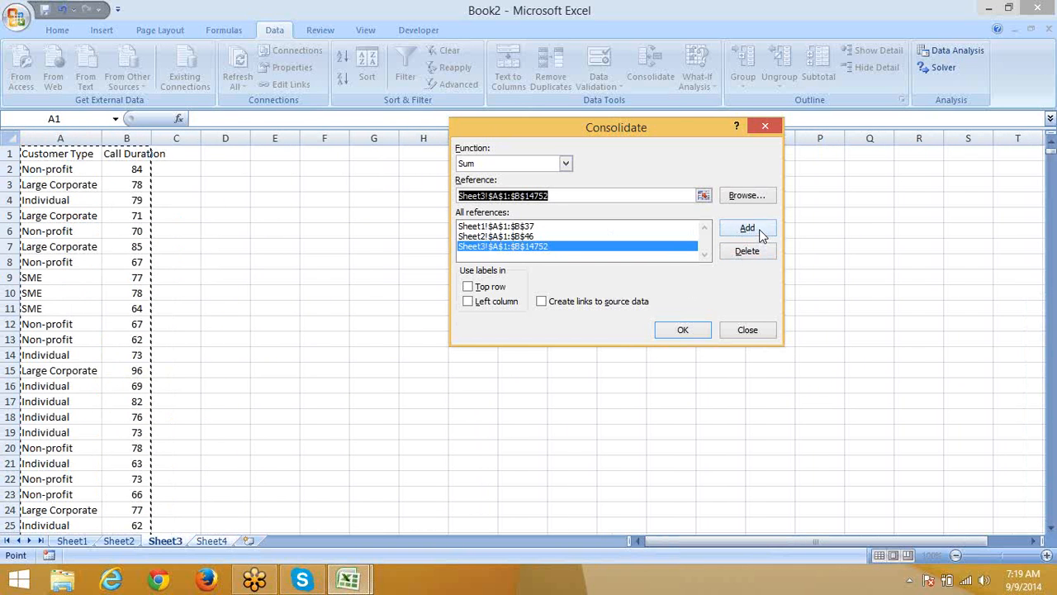
- Use labels from the top row and left column, create links to the source data, and run the consolidation
{"action": "left_click", "coordinate": [478, 289]}
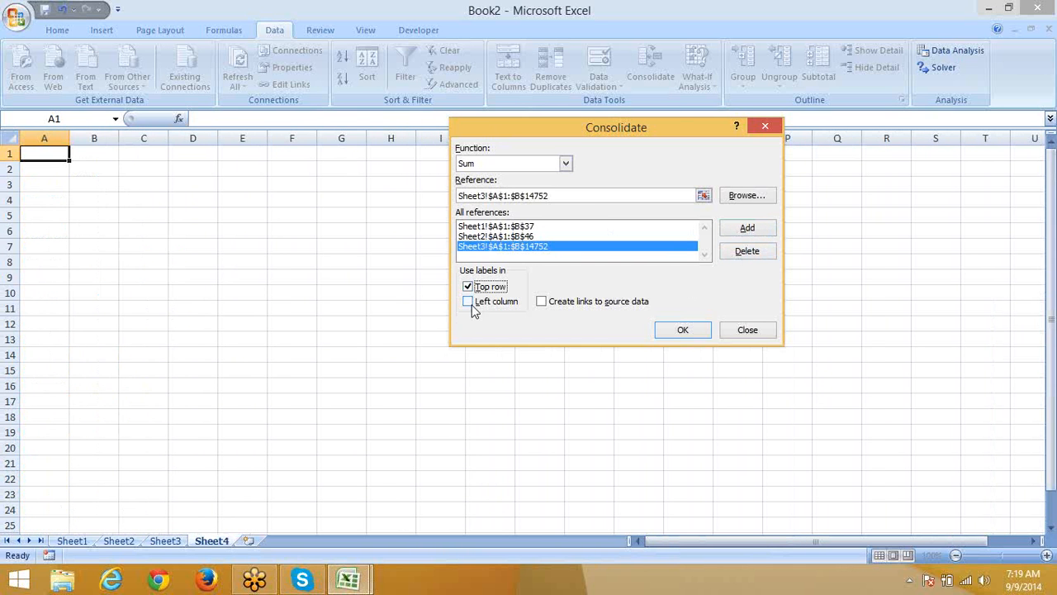
{"action": "left_click", "coordinate": [469, 303]}
{"action": "left_click", "coordinate": [552, 306]}
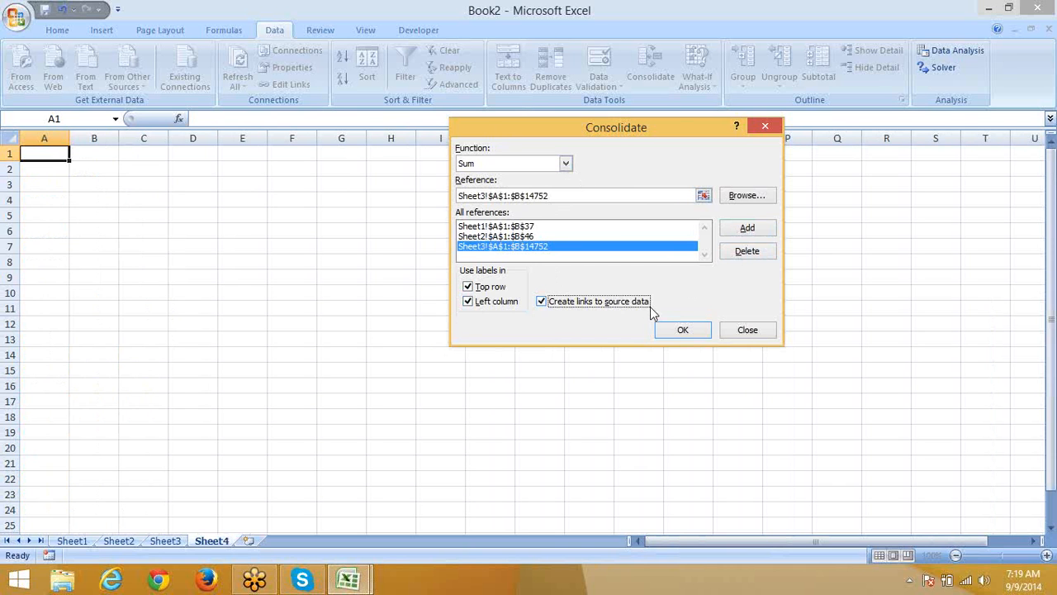
{"action": "key", "text": "Return"}
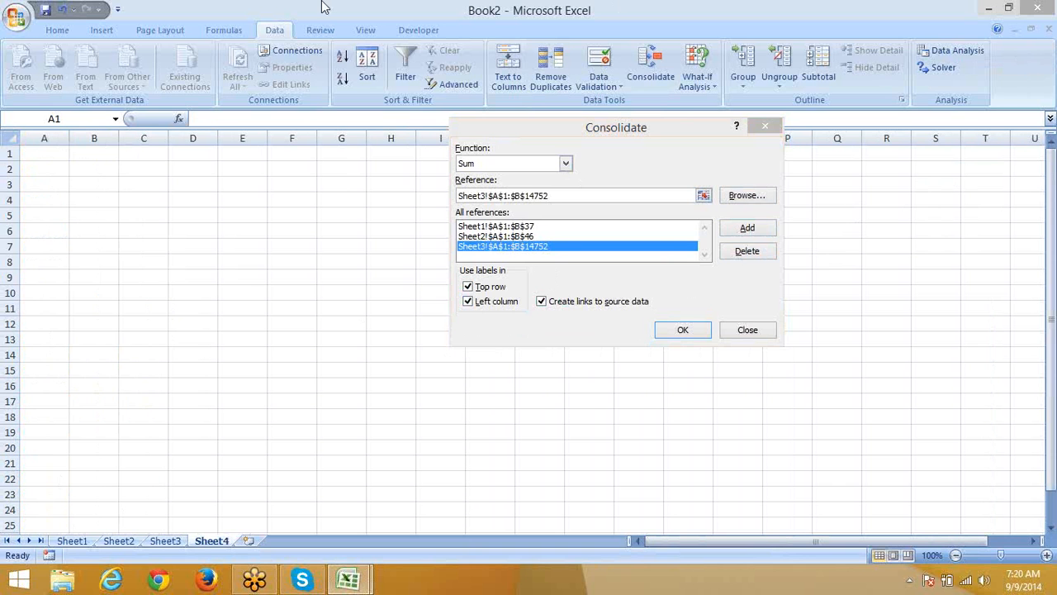
{"action": "left_click", "coordinate": [910, 581]}
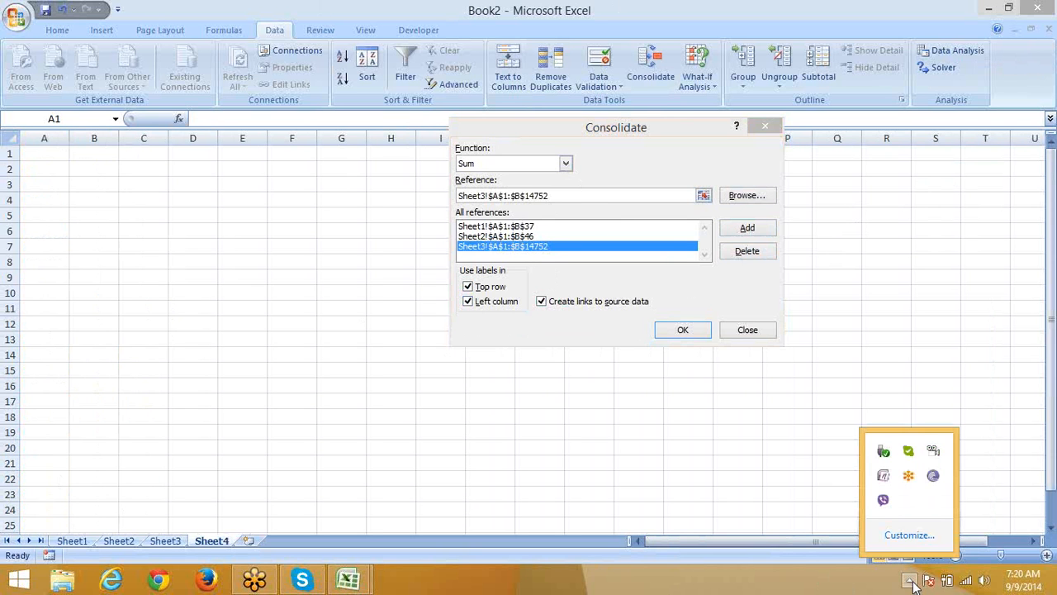
{"action": "left_click", "coordinate": [716, 283]}
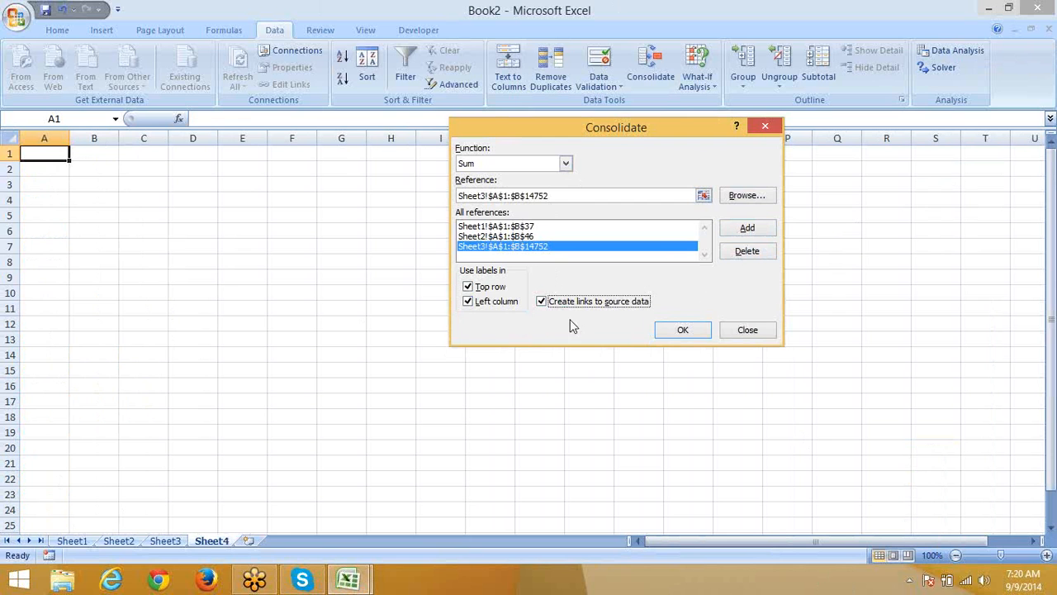
{"action": "left_click", "coordinate": [689, 331]}
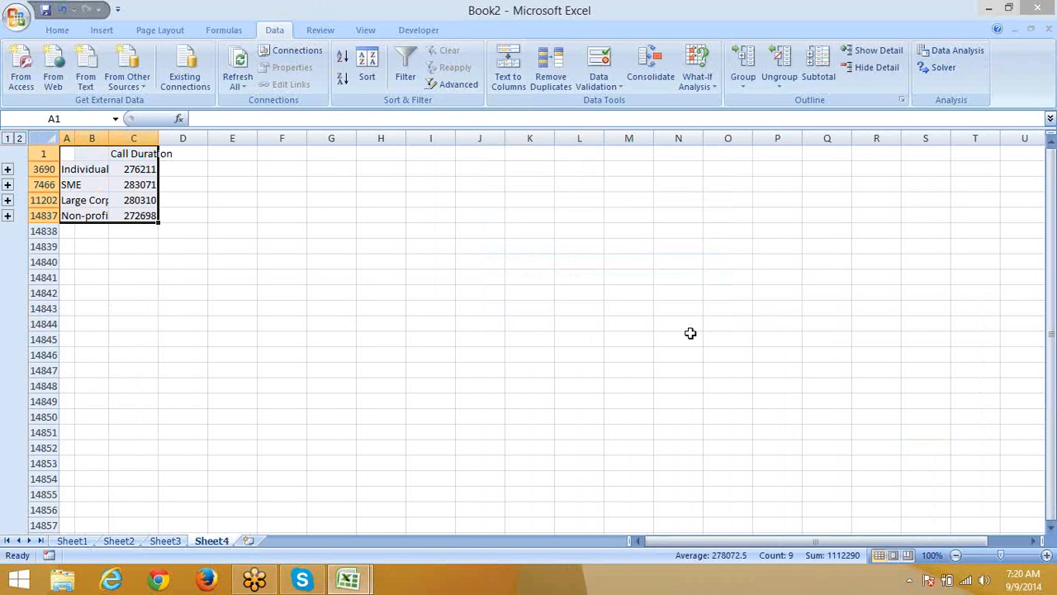
- Fit the width of Sheet4's column A to the customer type labels
{"action": "left_click", "coordinate": [144, 281]}
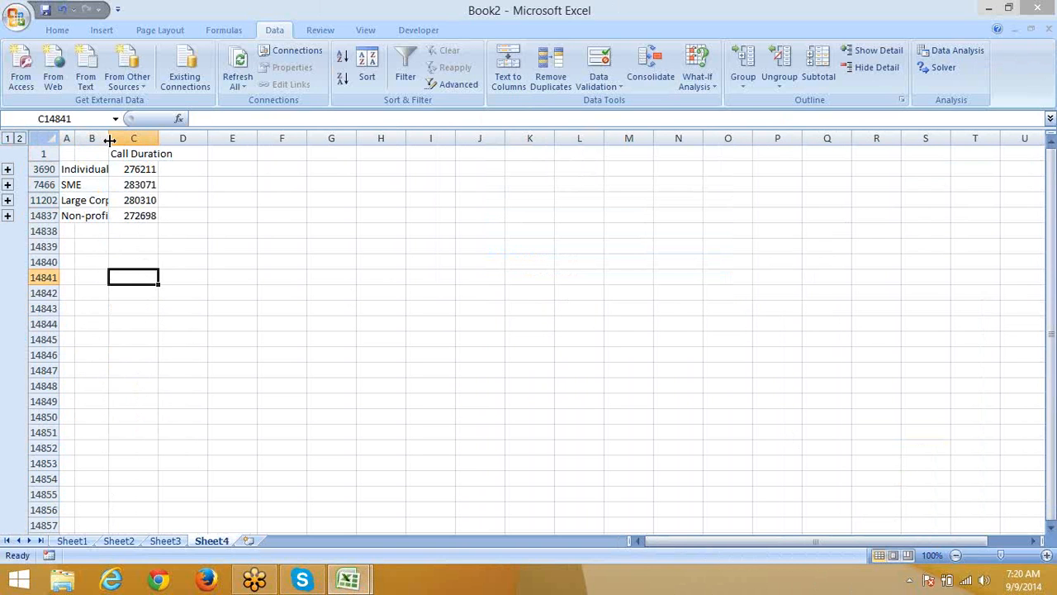
{"action": "left_click_drag", "start_coordinate": [110, 138], "coordinate": [110, 138]}
{"action": "left_click", "coordinate": [65, 185]}
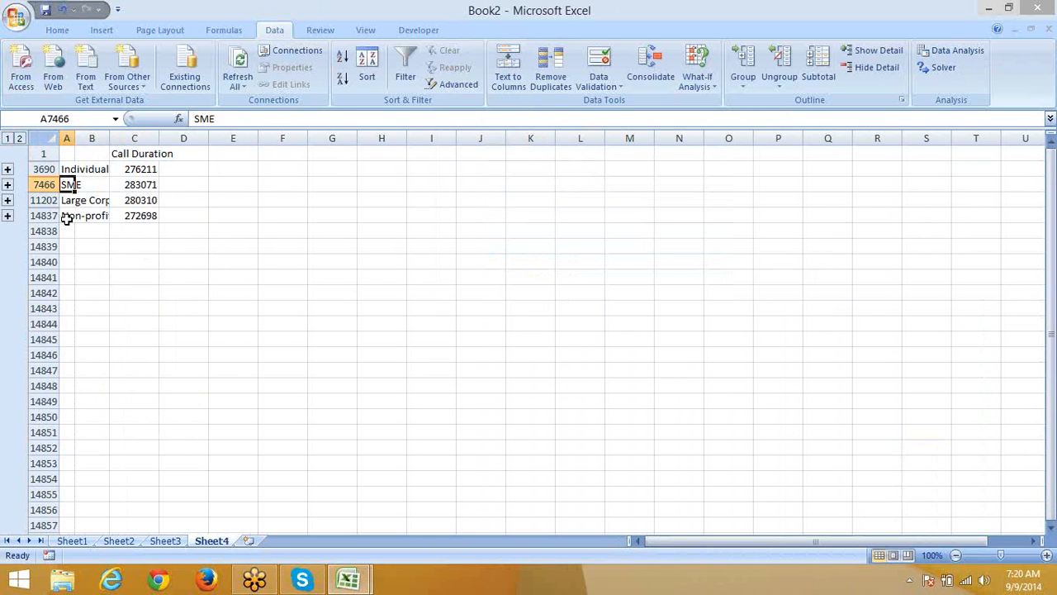
{"action": "left_click", "coordinate": [66, 215]}
{"action": "double_click", "coordinate": [81, 138]}
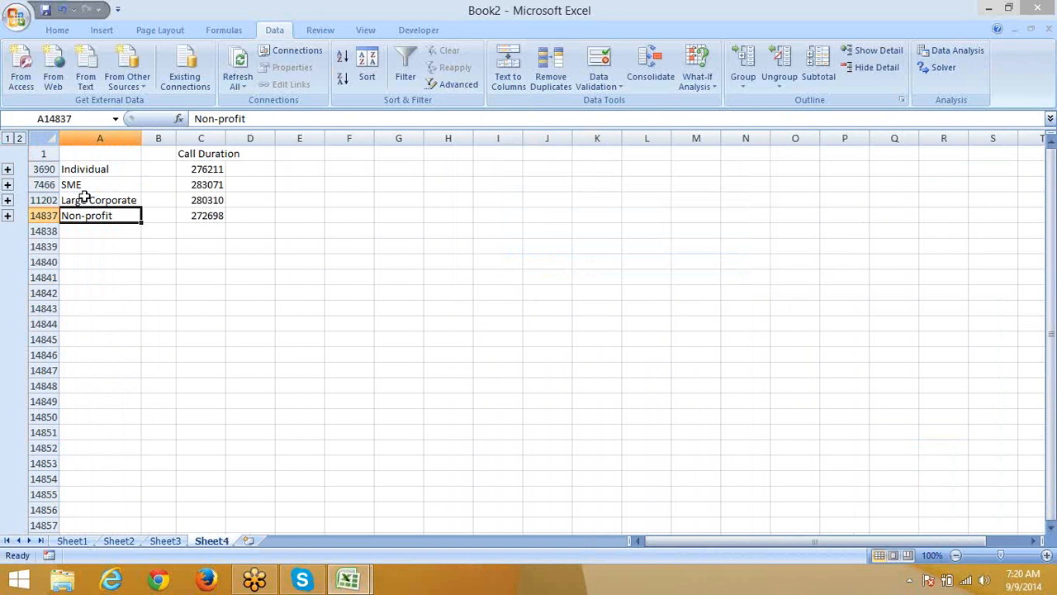
- Review the consolidated customer types and their call duration totals on Sheet4
{"action": "left_click", "coordinate": [97, 169]}
{"action": "left_click_drag", "start_coordinate": [100, 189], "coordinate": [102, 214]}
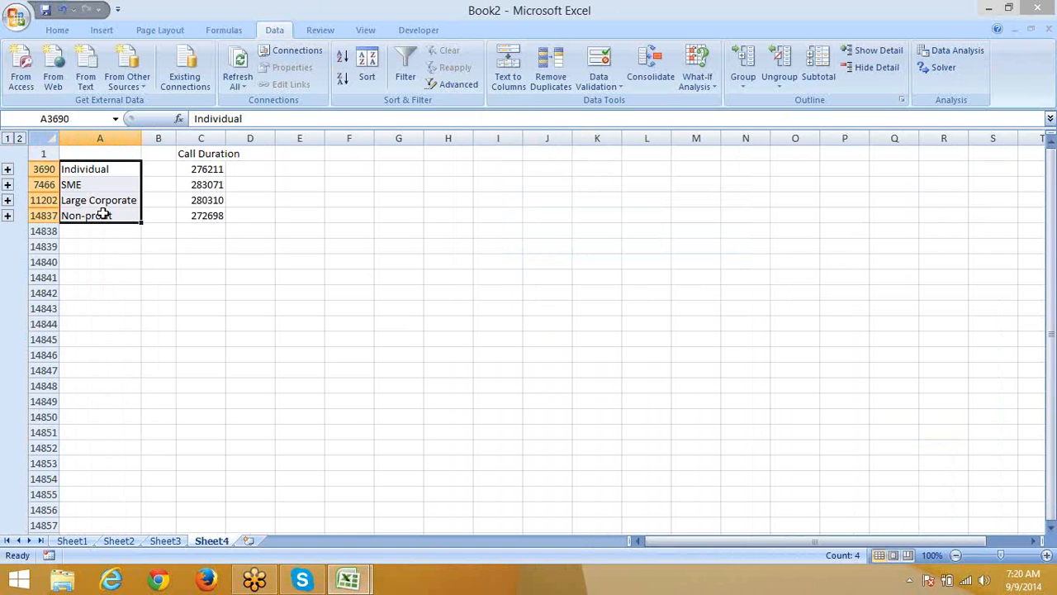
{"action": "left_click_drag", "start_coordinate": [193, 169], "coordinate": [198, 217]}
{"action": "left_click", "coordinate": [151, 183]}
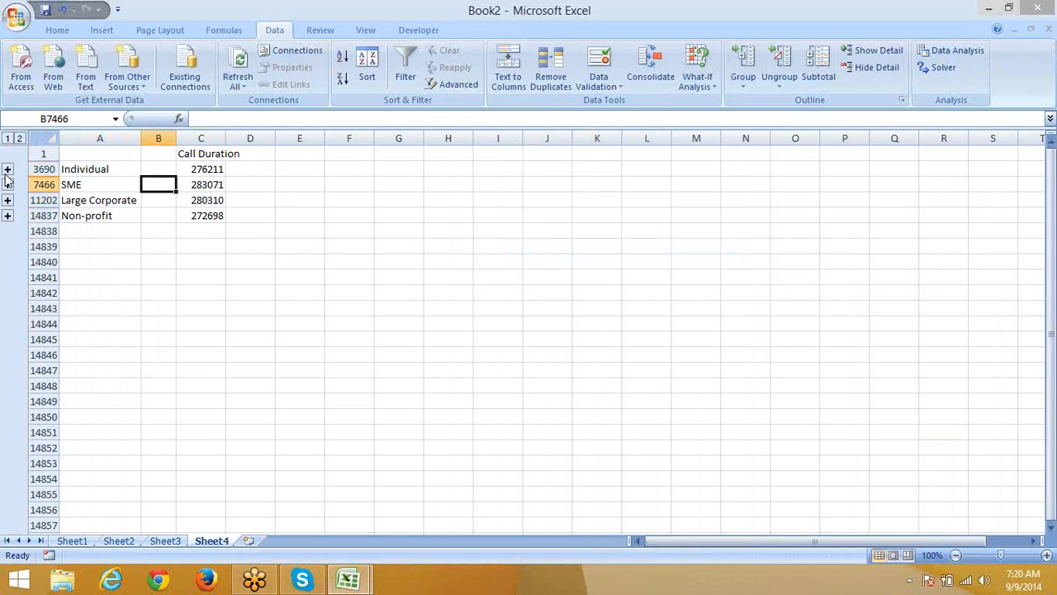
- Expand the Individual group to examine its linked call duration rows, and collapse it again
{"action": "left_click", "coordinate": [7, 168]}
{"action": "left_click_drag", "start_coordinate": [214, 507], "coordinate": [206, 100]}
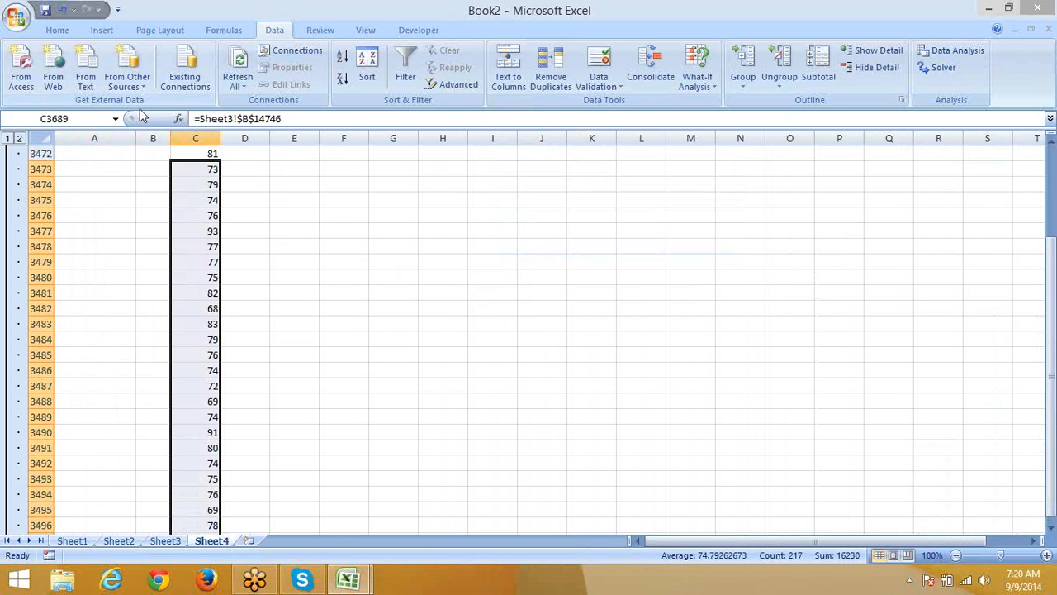
{"action": "left_click", "coordinate": [6, 184]}
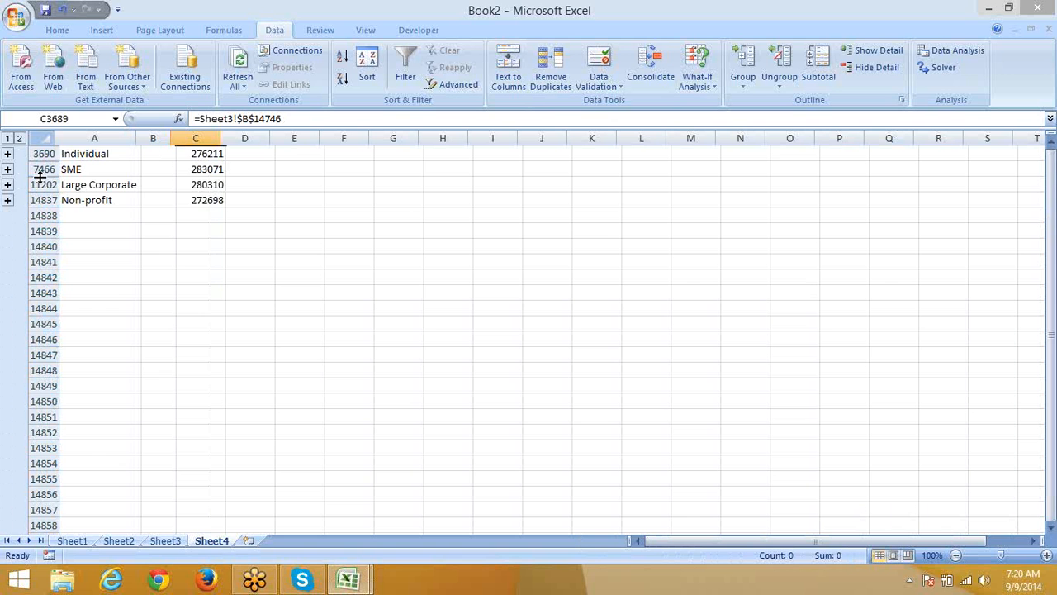
- Expand the SME group to examine its detail rows, collapse it, and check the summary's customer type labels
{"action": "left_click", "coordinate": [7, 169]}
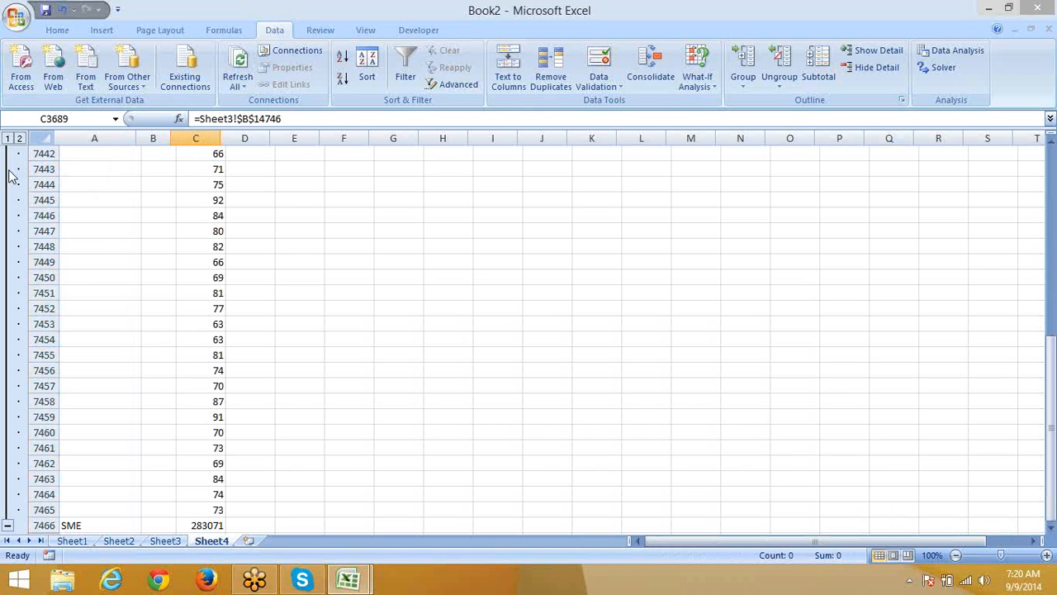
{"action": "left_click", "coordinate": [89, 217]}
{"action": "scroll", "coordinate": [100, 249], "scroll_direction": "down", "scroll_amount": 3}
{"action": "scroll", "coordinate": [100, 249], "scroll_direction": "up", "scroll_amount": 9}
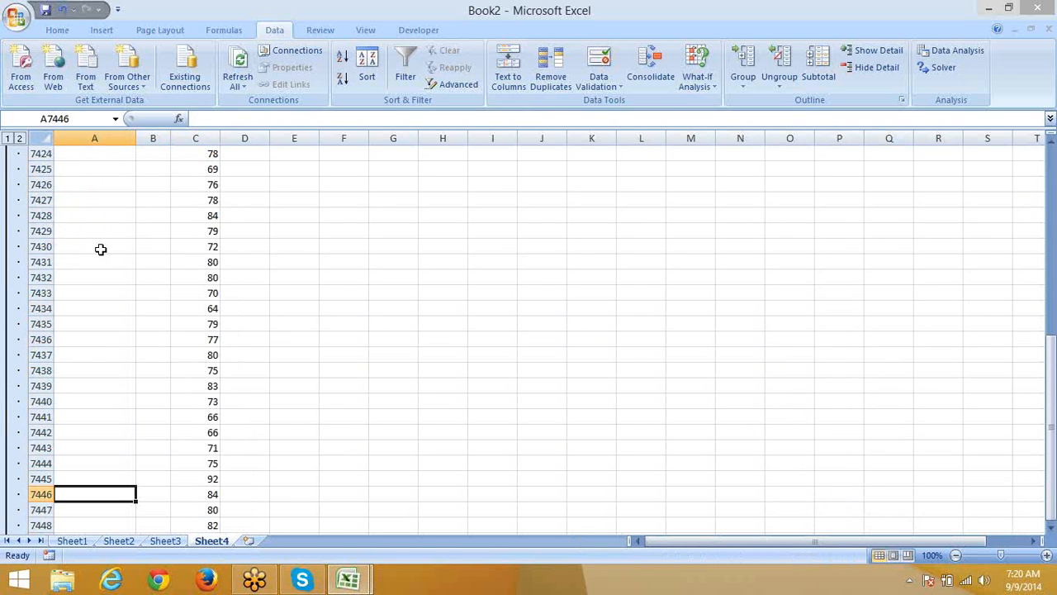
{"action": "scroll", "coordinate": [100, 249], "scroll_direction": "up", "scroll_amount": 3}
{"action": "left_click", "coordinate": [8, 215]}
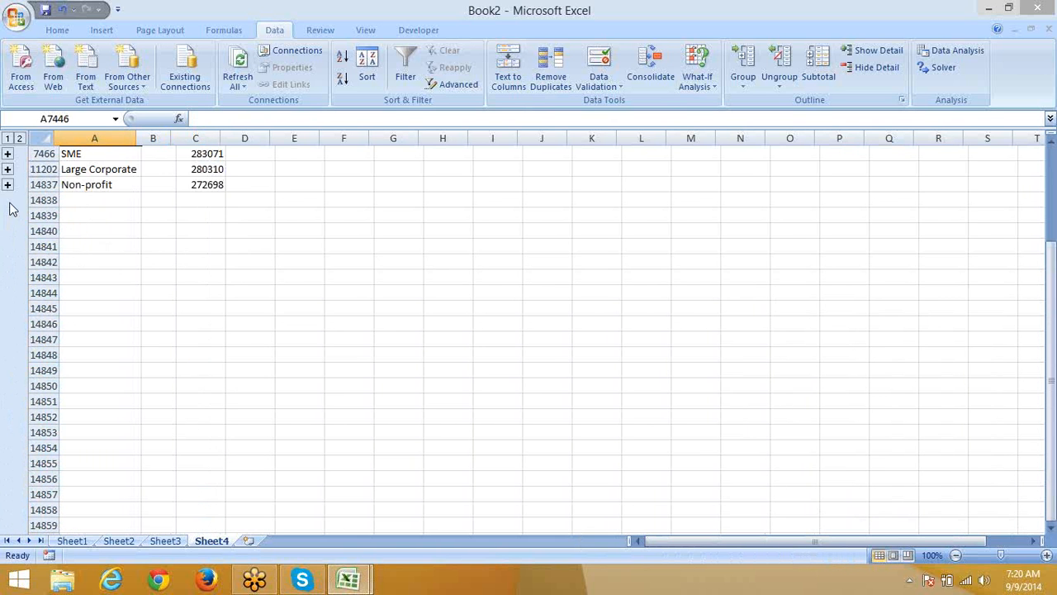
{"action": "scroll", "coordinate": [12, 209], "scroll_direction": "up", "scroll_amount": 1}
{"action": "scroll", "coordinate": [11, 208], "scroll_direction": "up", "scroll_amount": 1}
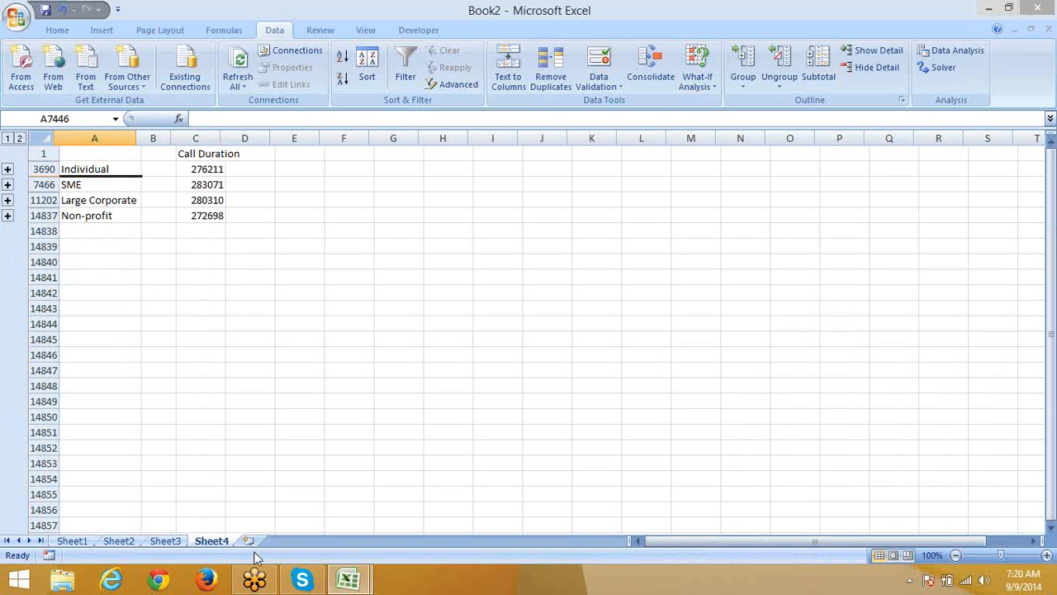
{"action": "left_click", "coordinate": [102, 163]}
{"action": "left_click", "coordinate": [88, 212]}
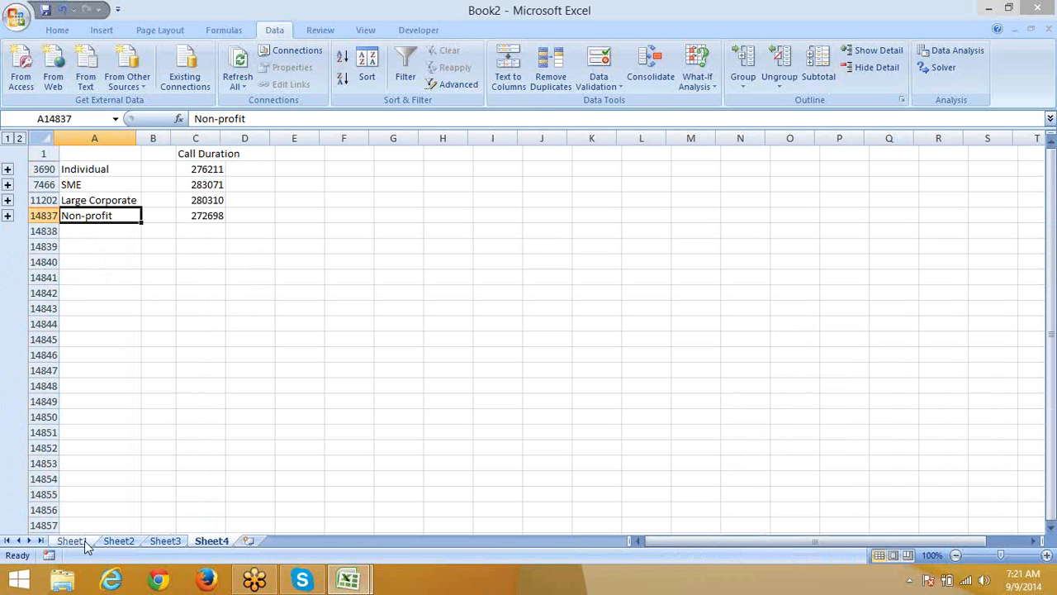
- Insert a new blank worksheet after Sheet4 and look over the What-If Analysis options
{"action": "left_click", "coordinate": [249, 541]}
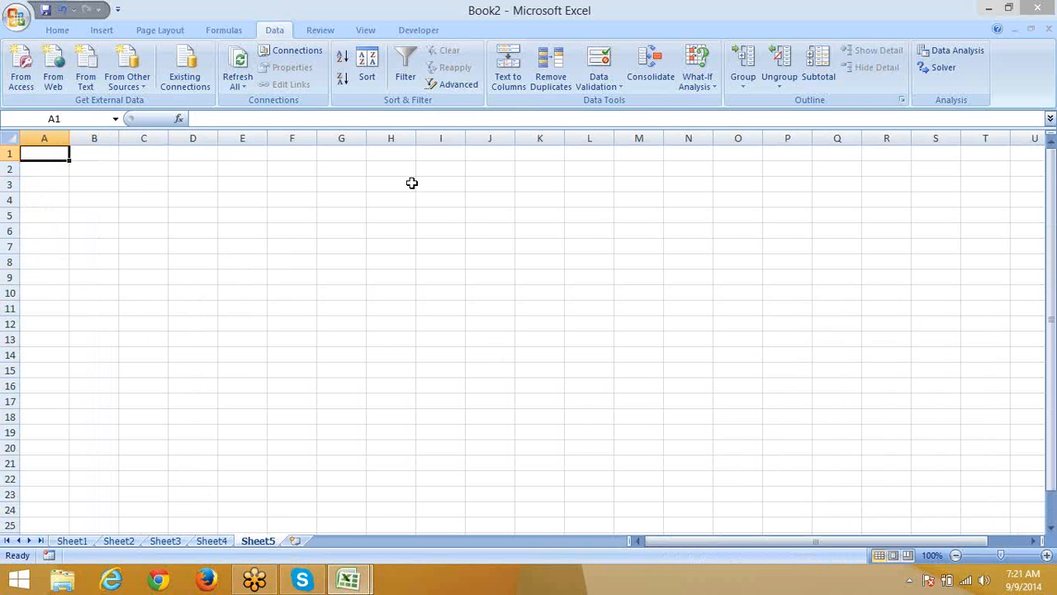
{"action": "left_click", "coordinate": [527, 243]}
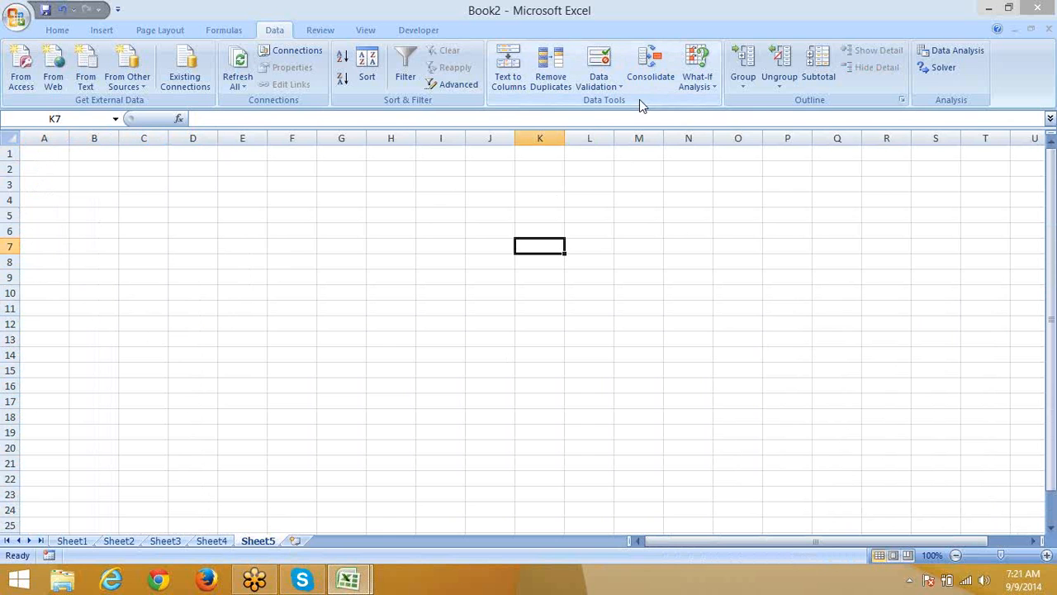
{"action": "left_click", "coordinate": [708, 85]}
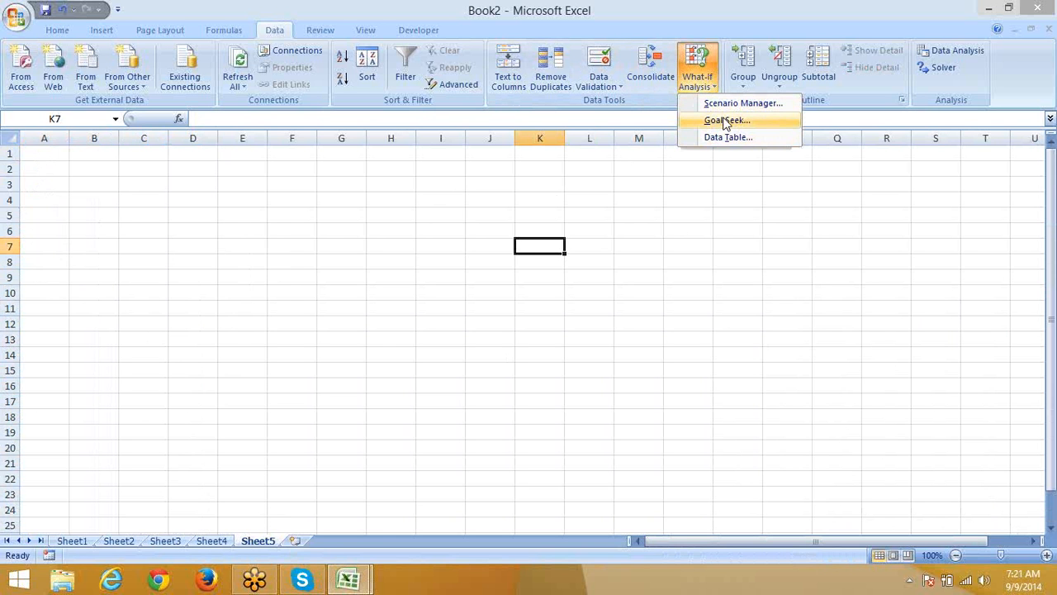
{"action": "left_click", "coordinate": [142, 183]}
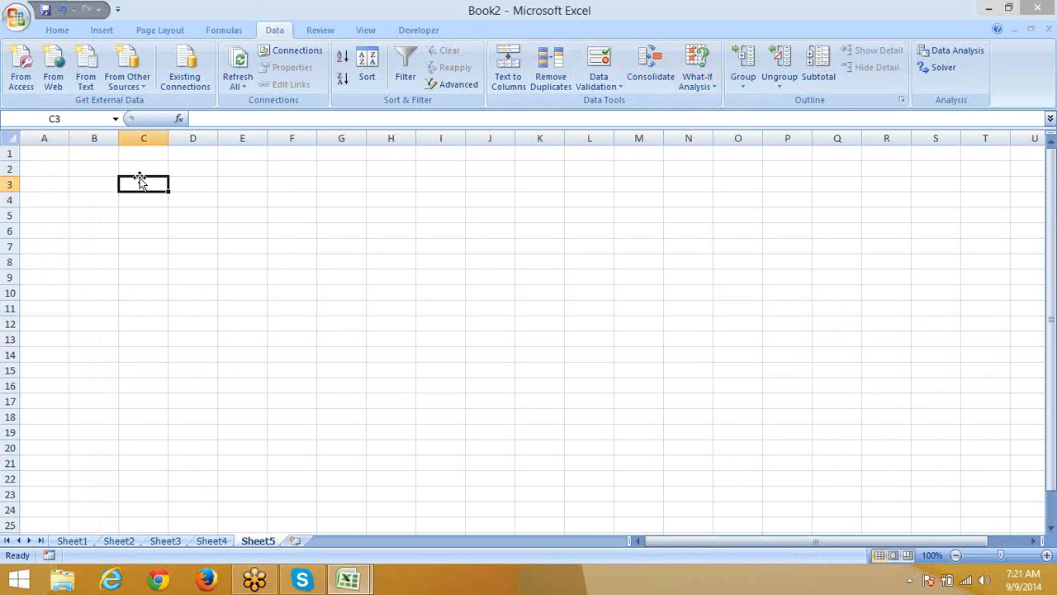
- Enter 12, 32, 54 and 54 in cells B2 to E2 of Sheet5
{"action": "left_click", "coordinate": [98, 173]}
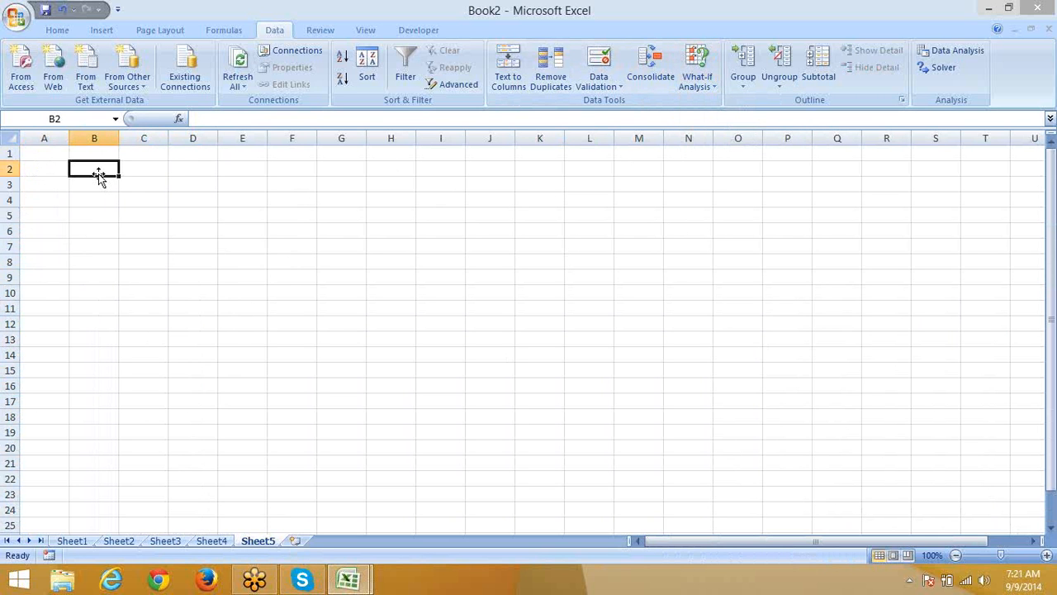
{"action": "type", "text": "12"}
{"action": "key", "text": "Tab"}
{"action": "type", "text": "32"}
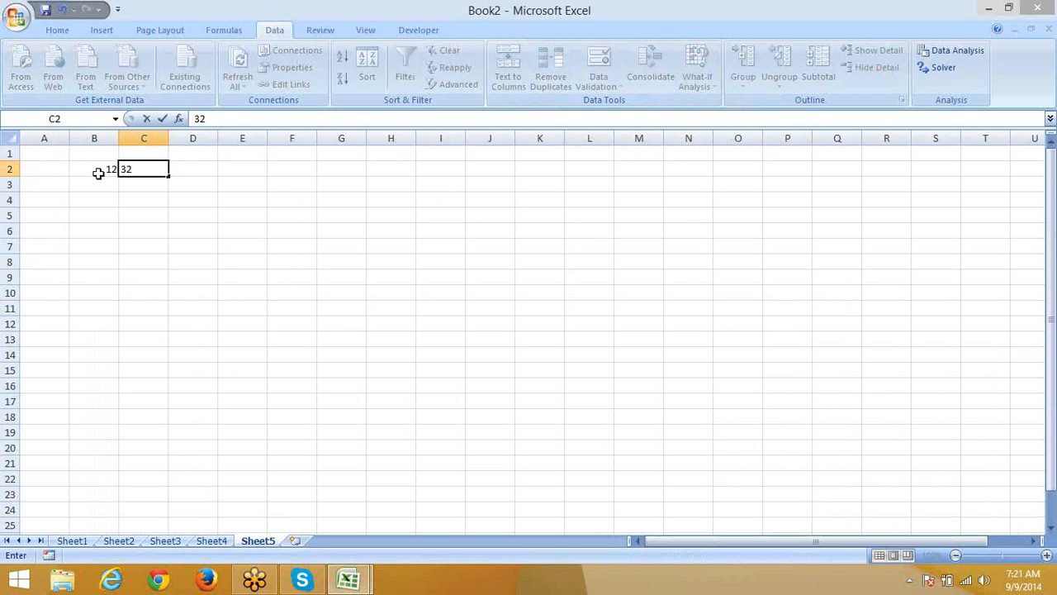
{"action": "key", "text": "Tab"}
{"action": "type", "text": "54"}
{"action": "key", "text": "Tab"}
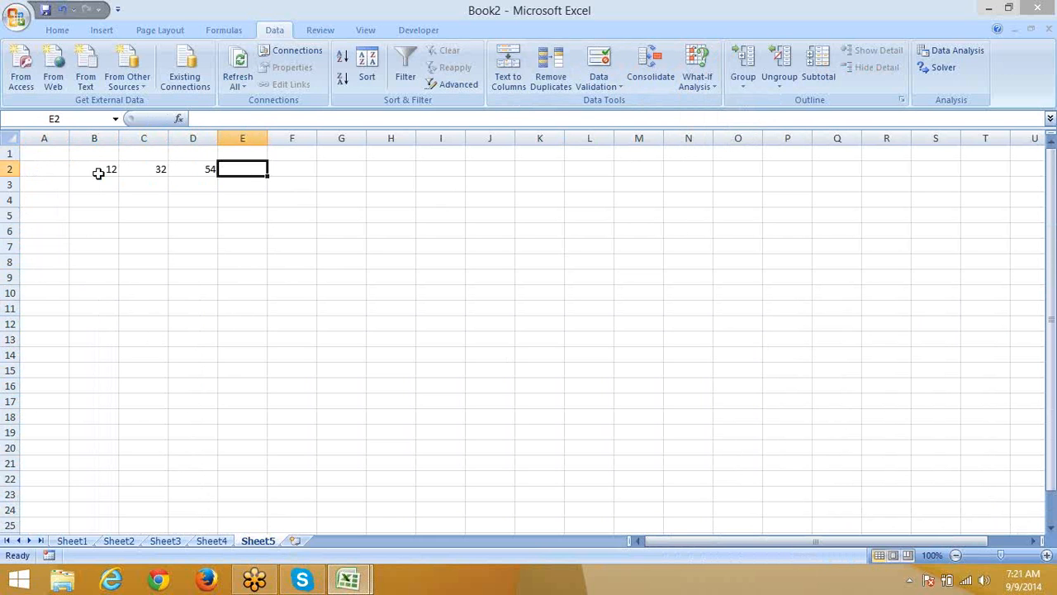
{"action": "type", "text": "54"}
{"action": "key", "text": "Tab"}
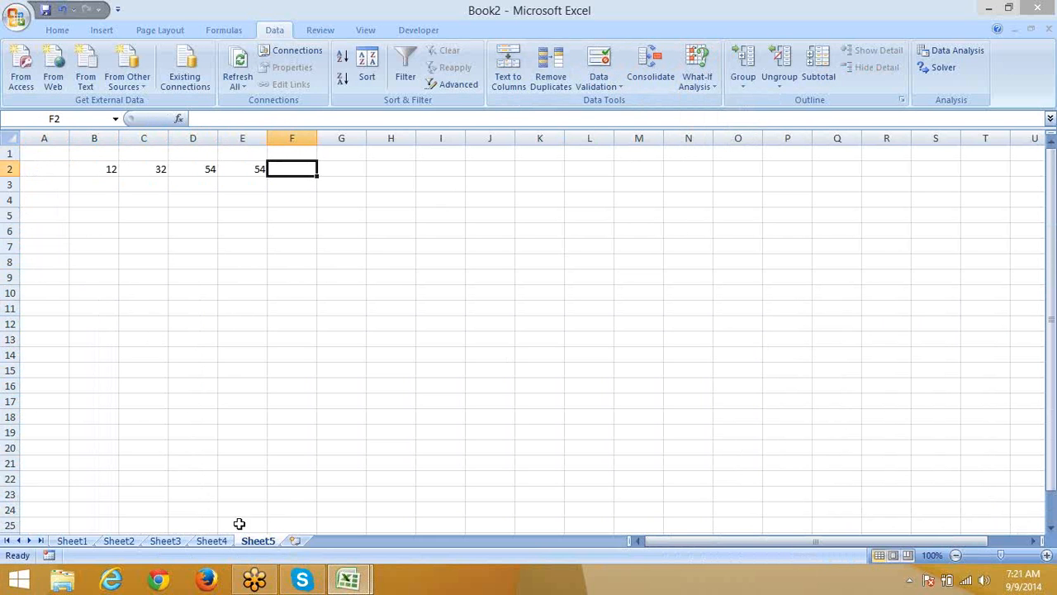
- Reopen Consolidate on Sheet4, look at the file browser for referencing another workbook, and close the browser
{"action": "left_click", "coordinate": [217, 540]}
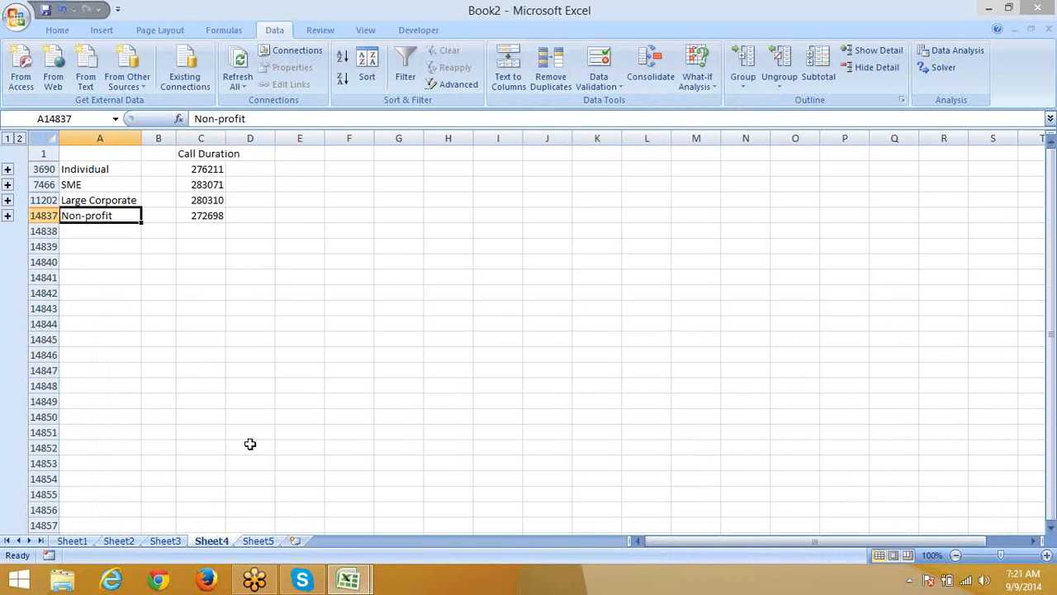
{"action": "left_click", "coordinate": [661, 74]}
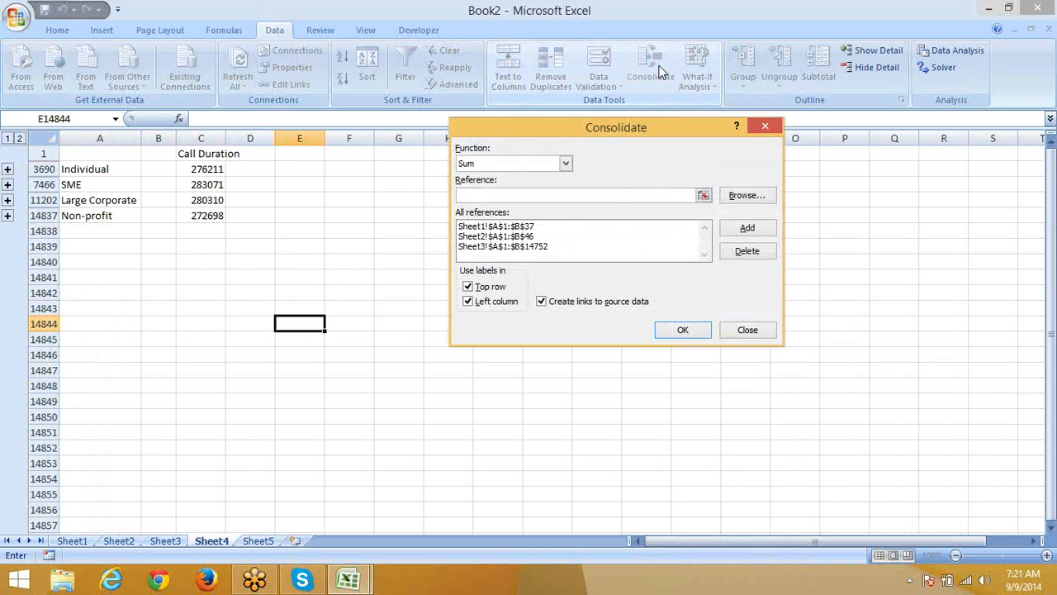
{"action": "left_click", "coordinate": [738, 201]}
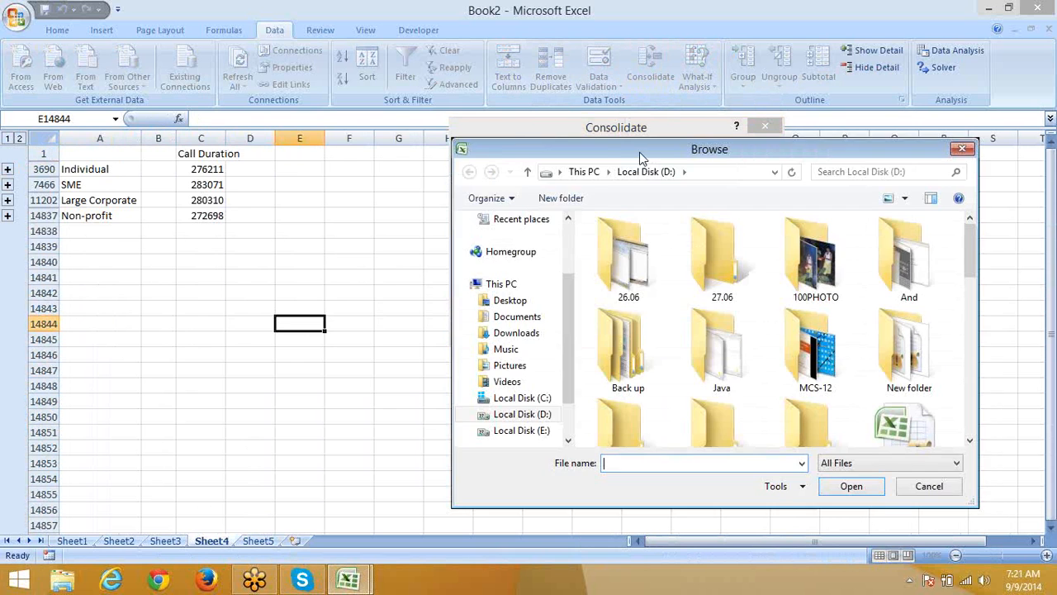
{"action": "left_click_drag", "start_coordinate": [639, 152], "coordinate": [190, 19]}
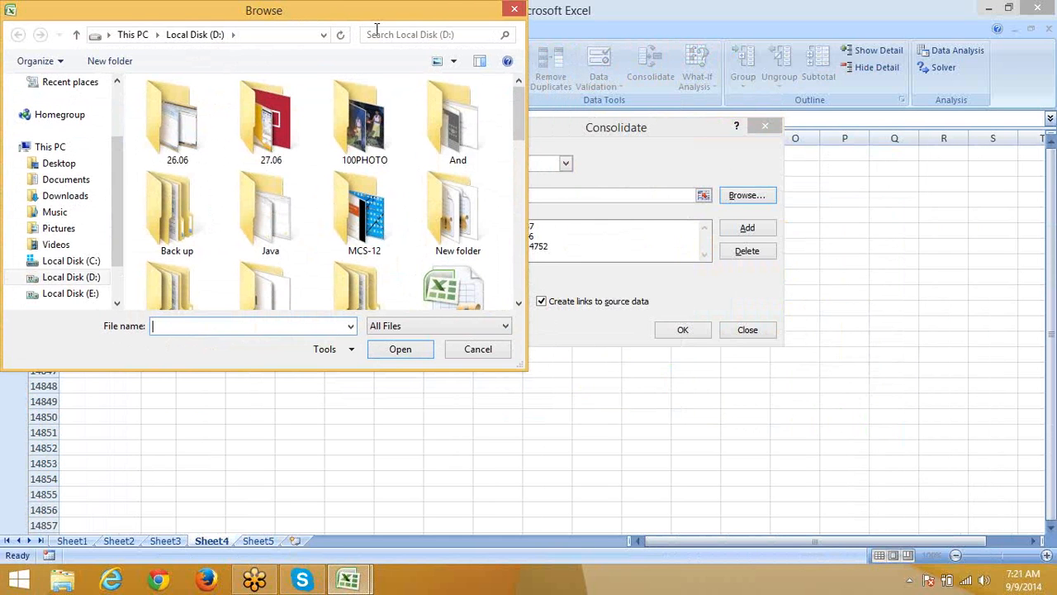
{"action": "left_click", "coordinate": [514, 15]}
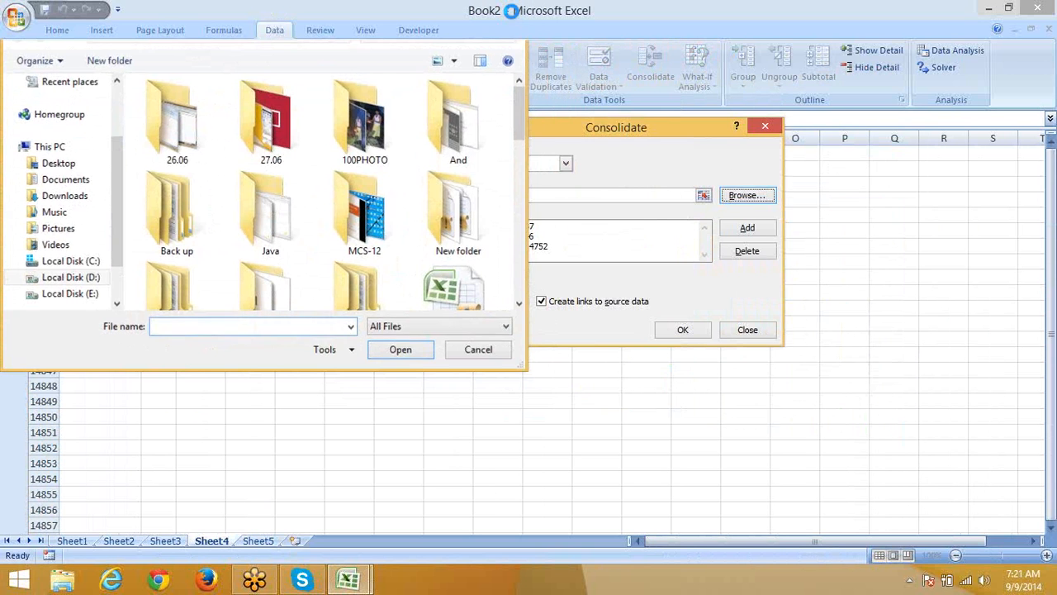
- Close the Consolidate dialog and check the customer type labels in the Sheet4 summary
{"action": "left_click", "coordinate": [742, 330]}
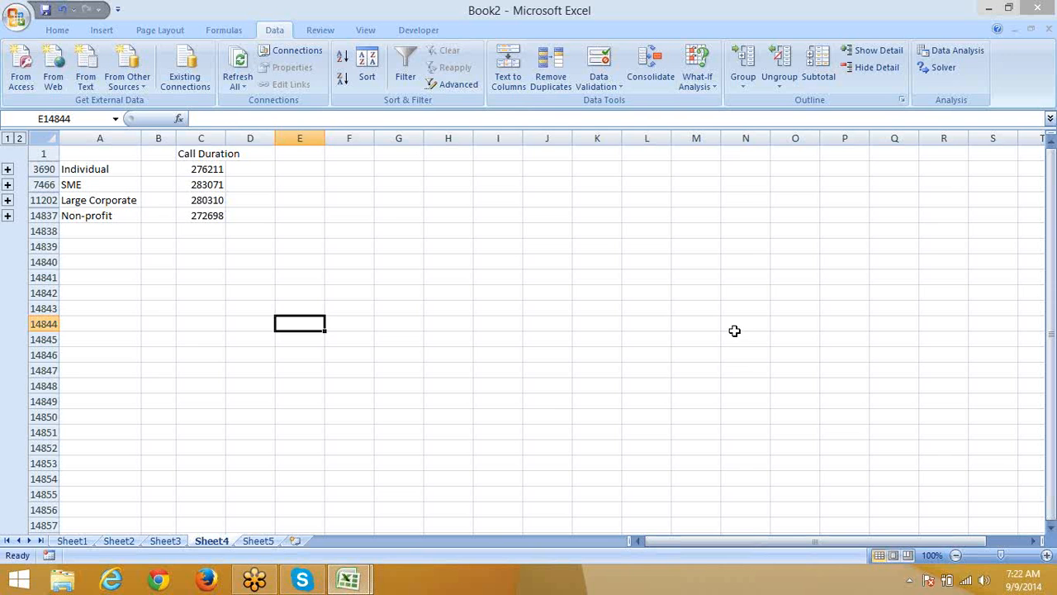
{"action": "left_click", "coordinate": [75, 218]}
{"action": "left_click_drag", "start_coordinate": [75, 218], "coordinate": [73, 174]}
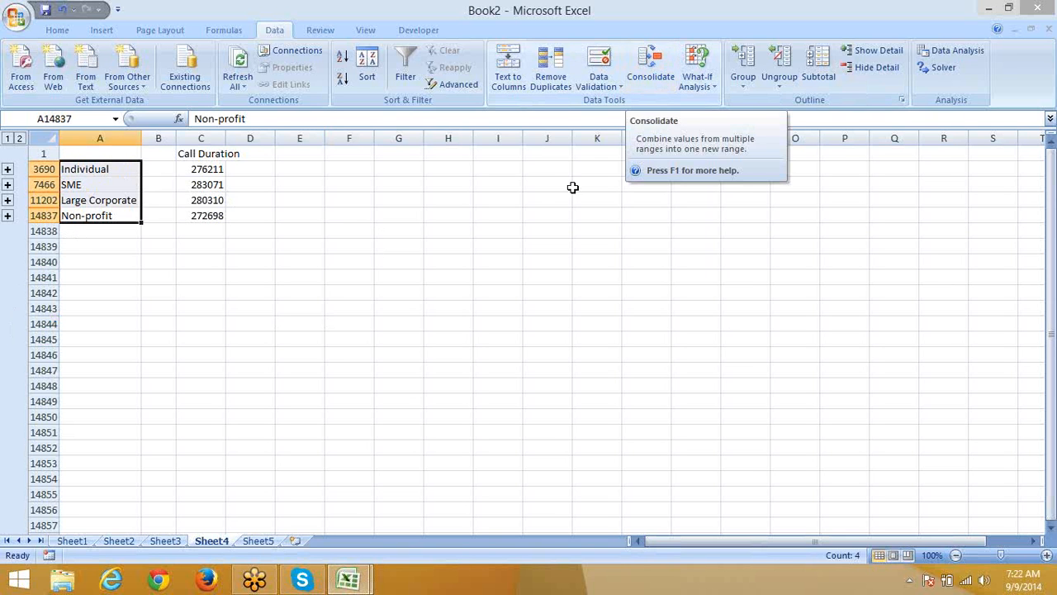
{"action": "left_click", "coordinate": [550, 198]}
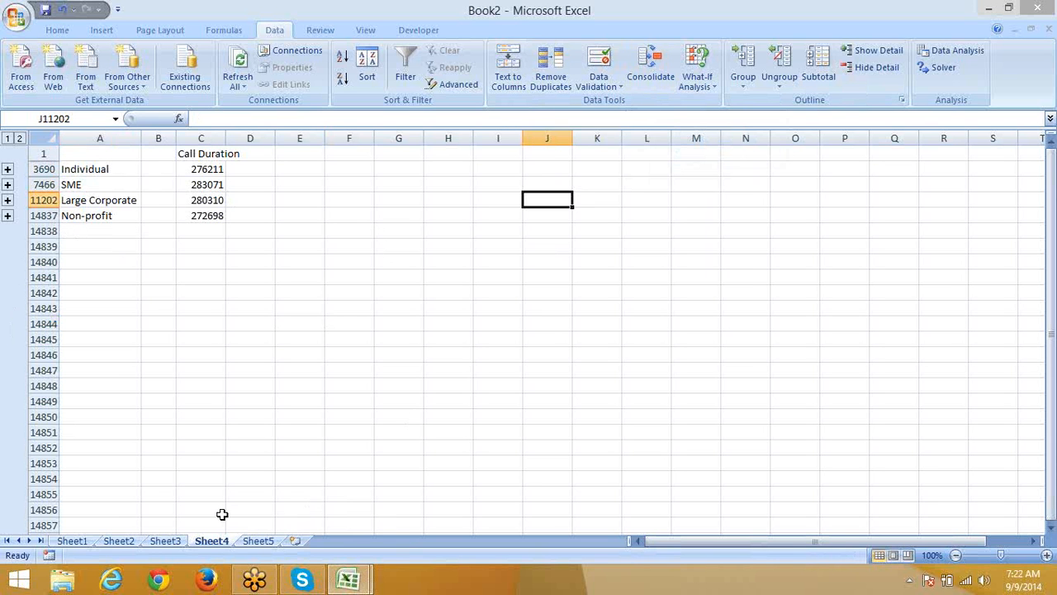
- Add a SUM formula in cell F2 of Sheet5 that totals B2 to E2
{"action": "left_click", "coordinate": [258, 541]}
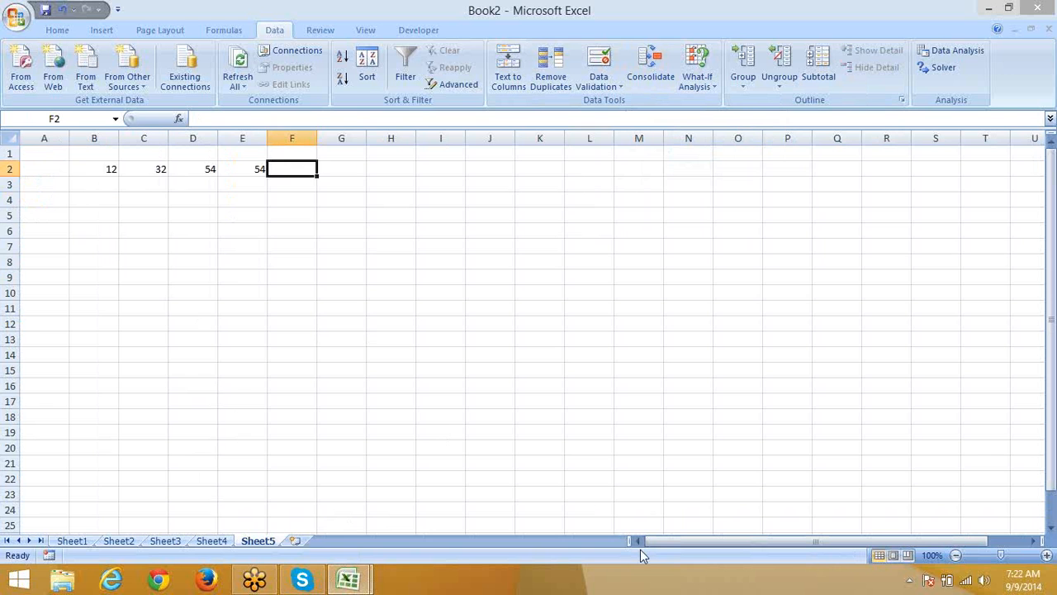
{"action": "key", "text": "alt+equal"}
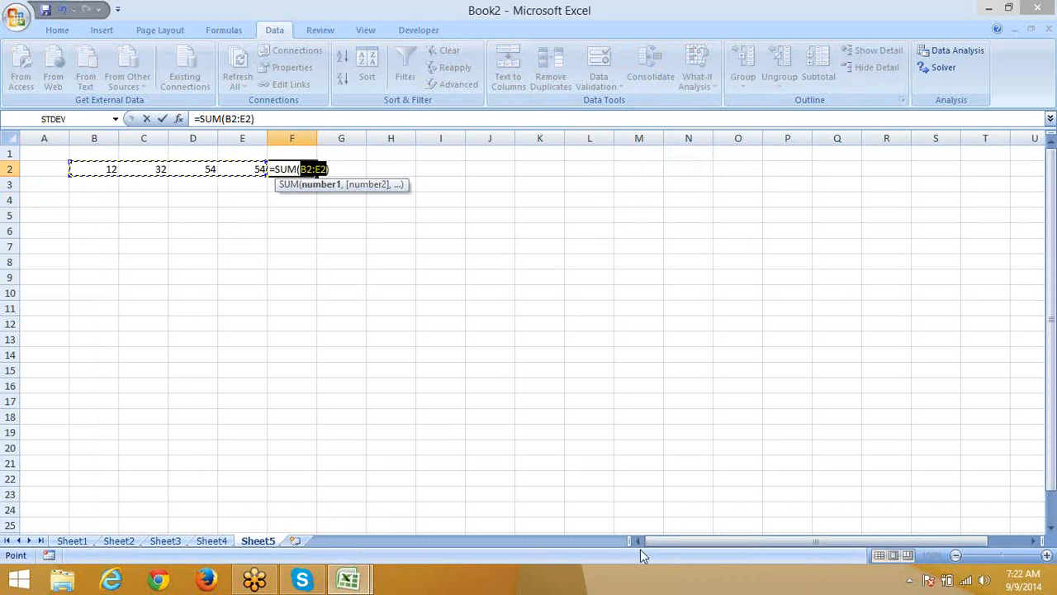
{"action": "key", "text": "Return"}
{"action": "key", "text": "Up"}
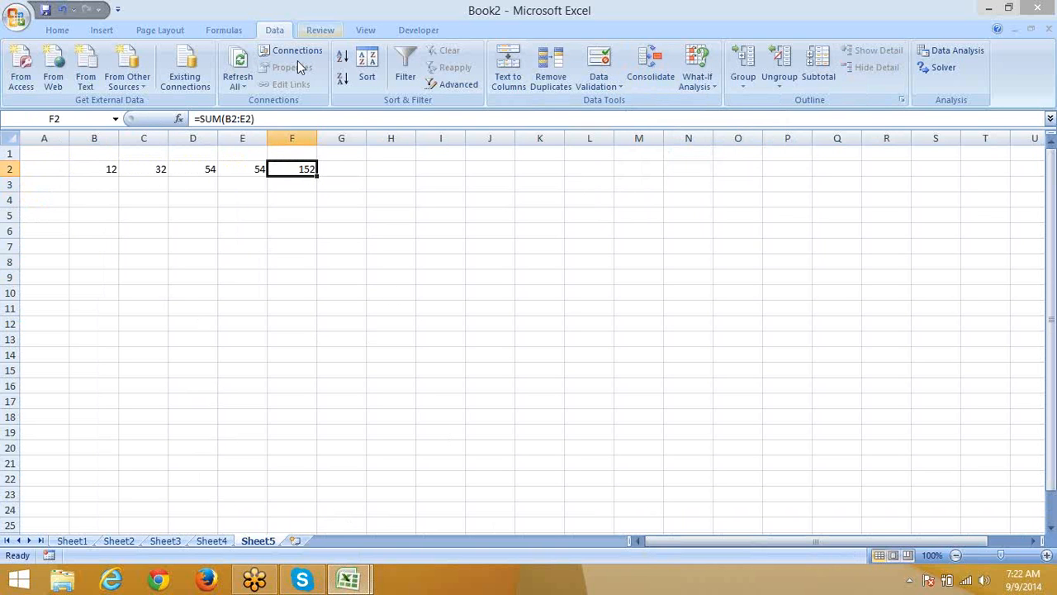
- Examine the individual input values in B2 to E2 and the sum formula in F2
{"action": "left_click_drag", "start_coordinate": [257, 164], "coordinate": [99, 165]}
{"action": "left_click", "coordinate": [290, 172]}
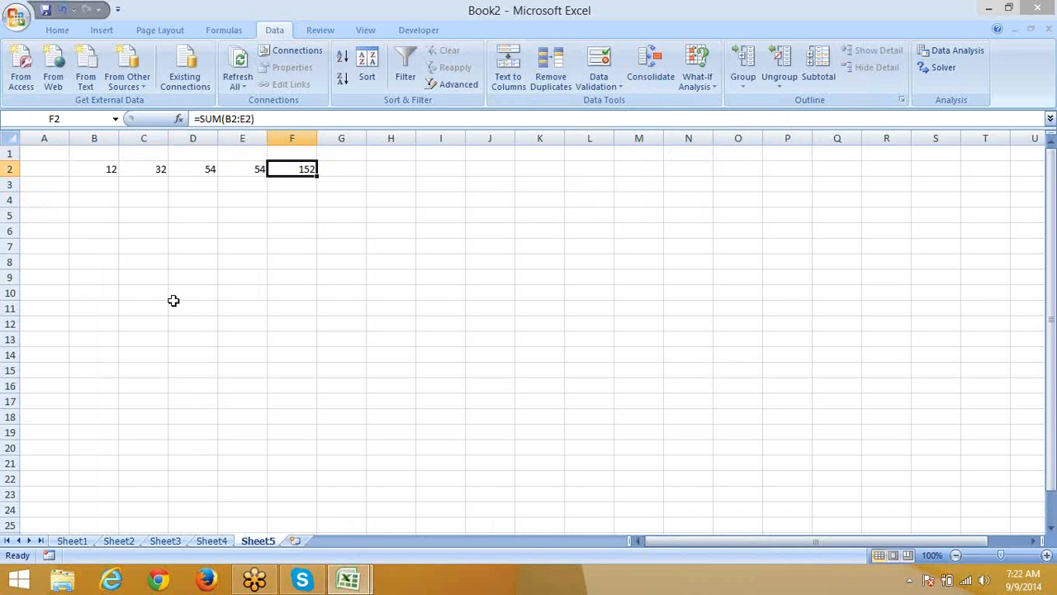
{"action": "left_click", "coordinate": [115, 168]}
{"action": "left_click", "coordinate": [147, 168]}
{"action": "left_click", "coordinate": [188, 167]}
{"action": "left_click", "coordinate": [238, 174]}
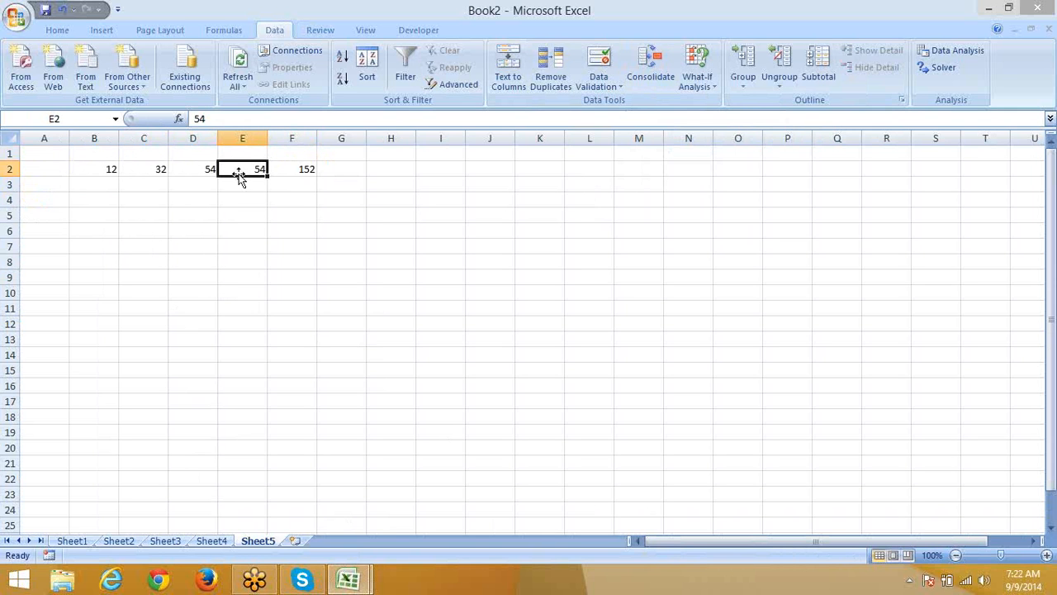
{"action": "left_click", "coordinate": [320, 170]}
{"action": "left_click", "coordinate": [307, 174]}
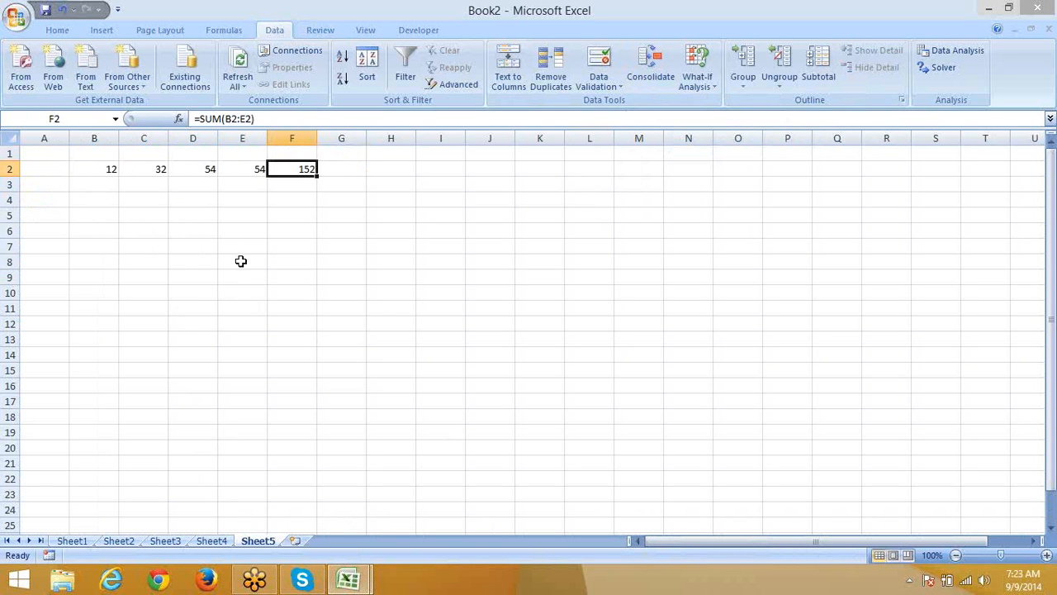
- Use Goal Seek to bring F2 to 200 by changing cell B2, and accept the solution
{"action": "left_click", "coordinate": [700, 91]}
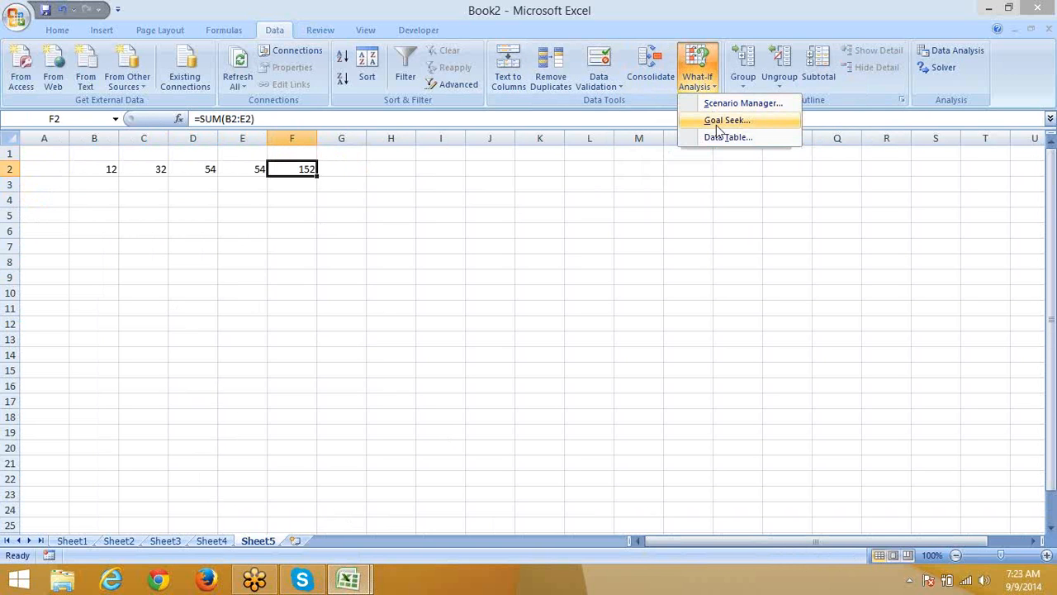
{"action": "left_click", "coordinate": [717, 125]}
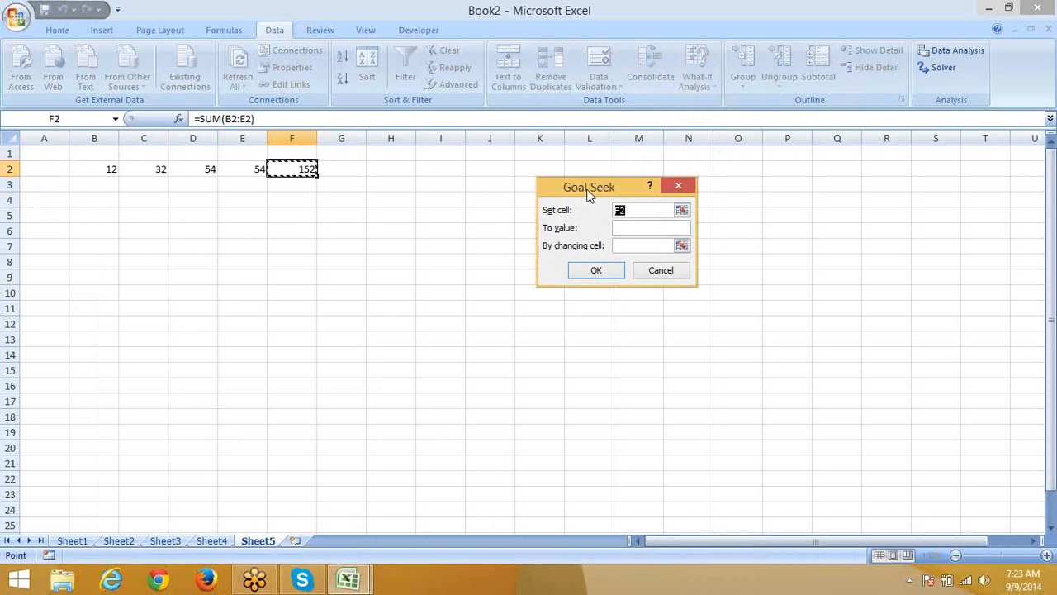
{"action": "left_click_drag", "start_coordinate": [589, 193], "coordinate": [560, 182]}
{"action": "left_click", "coordinate": [600, 217]}
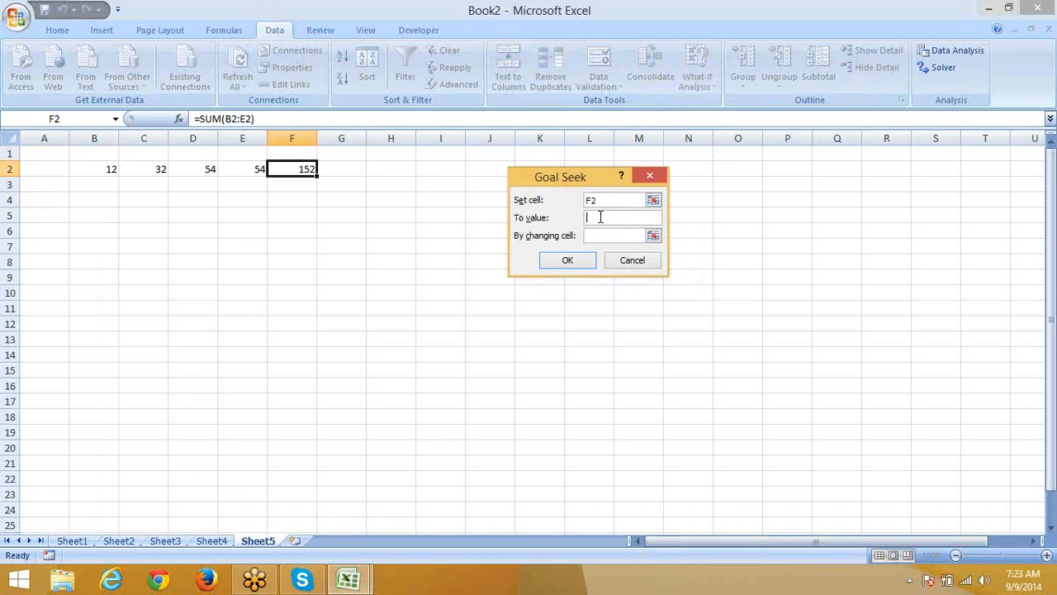
{"action": "type", "text": "200"}
{"action": "left_click", "coordinate": [609, 235]}
{"action": "left_click", "coordinate": [105, 168]}
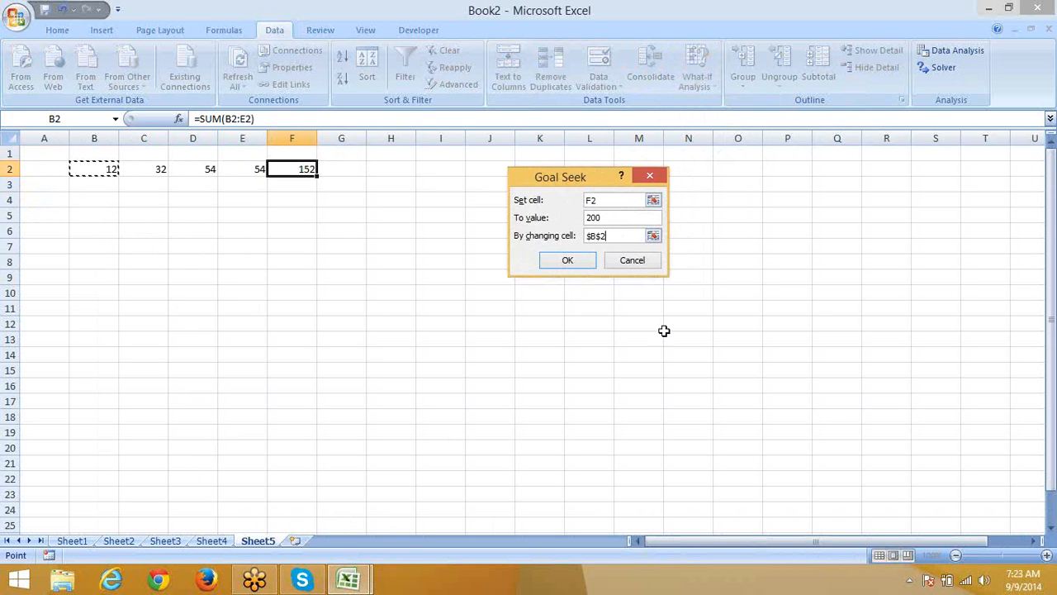
{"action": "left_click", "coordinate": [568, 261]}
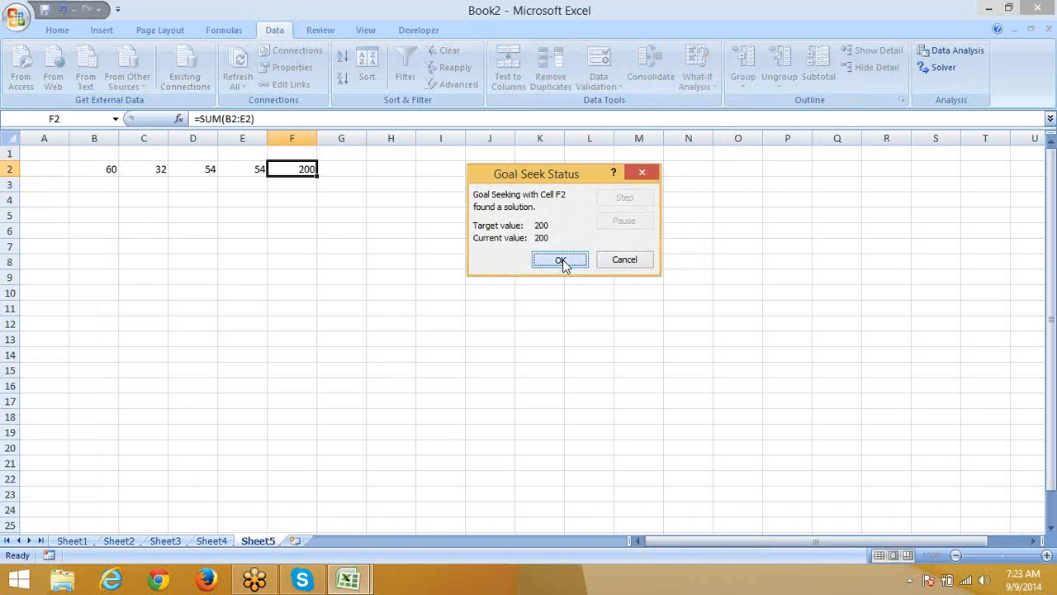
{"action": "left_click", "coordinate": [560, 259]}
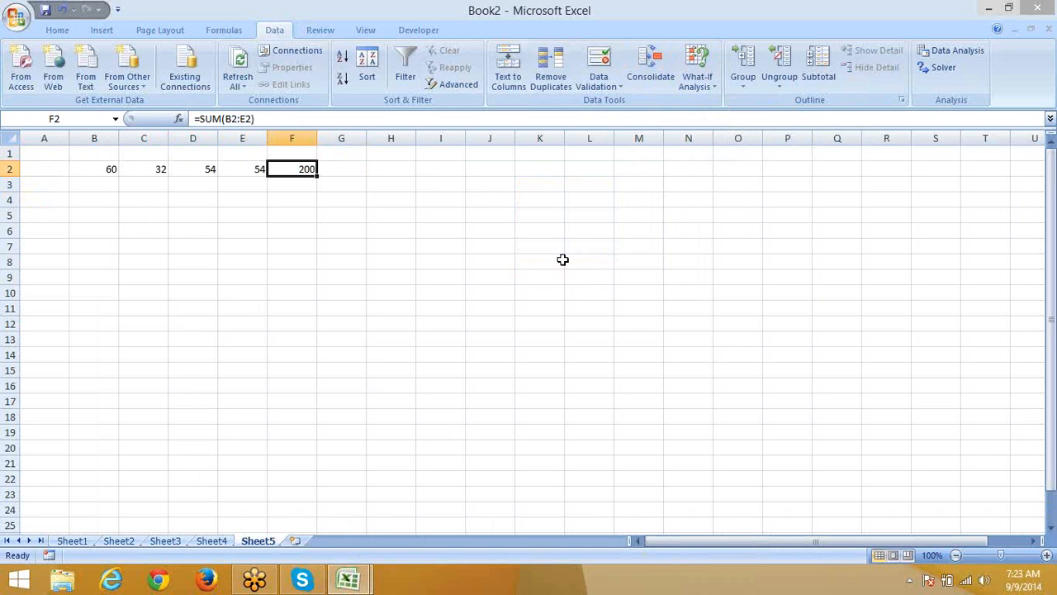
- Use Goal Seek to bring F2 to 150 by changing cell B2, and keep the solution
{"action": "left_click", "coordinate": [700, 85]}
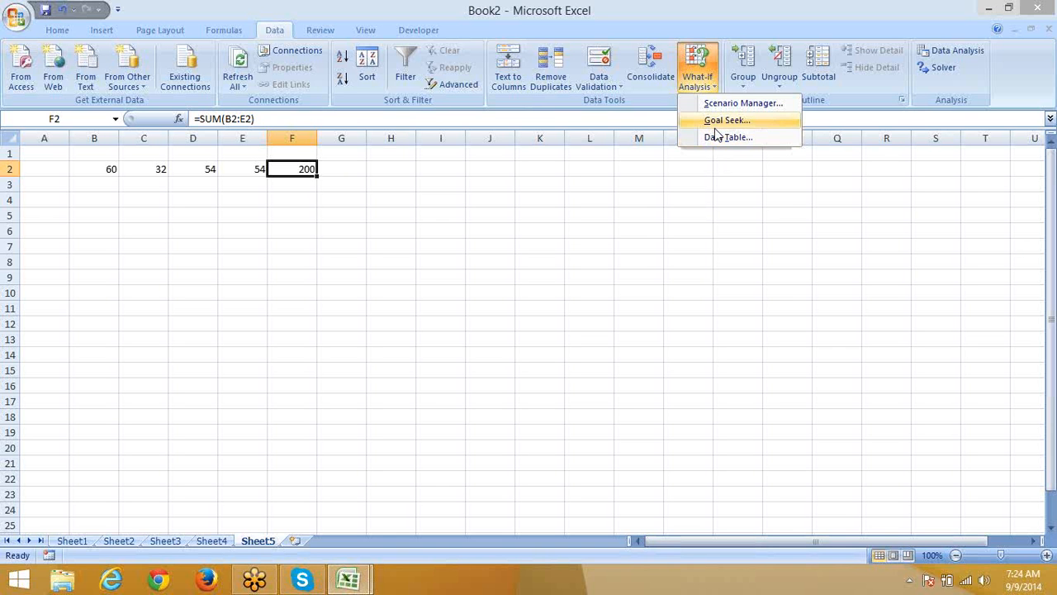
{"action": "left_click", "coordinate": [713, 122]}
{"action": "left_click", "coordinate": [576, 216]}
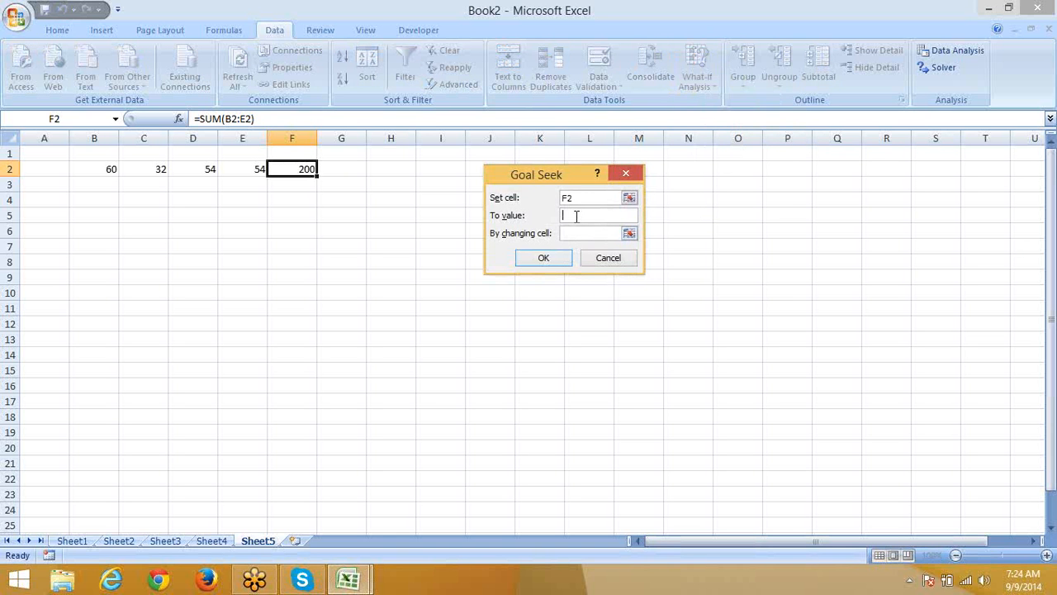
{"action": "type", "text": "150"}
{"action": "left_click", "coordinate": [569, 233]}
{"action": "left_click", "coordinate": [80, 172]}
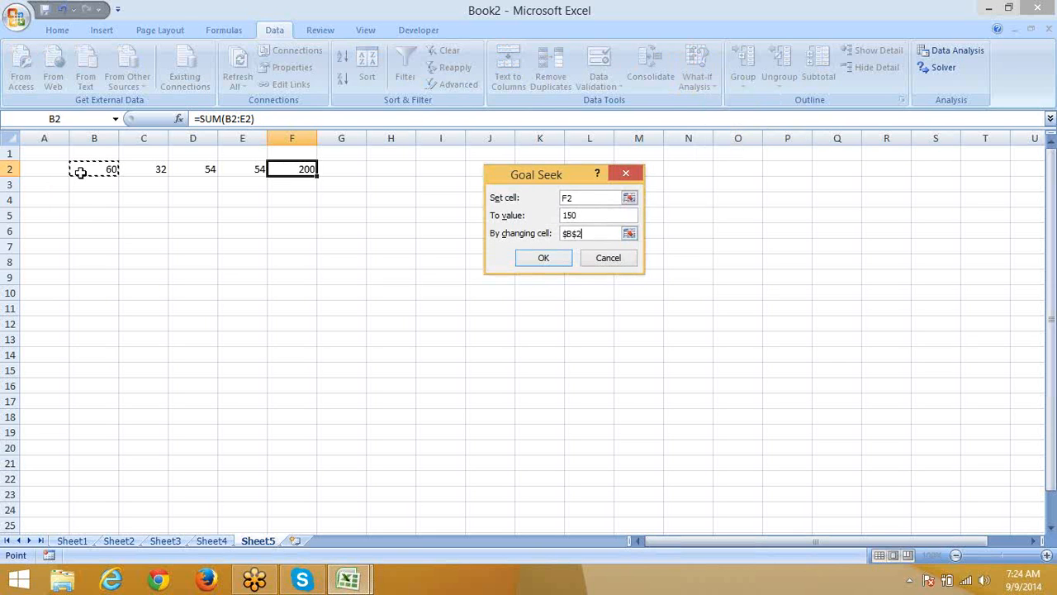
{"action": "left_click", "coordinate": [548, 258]}
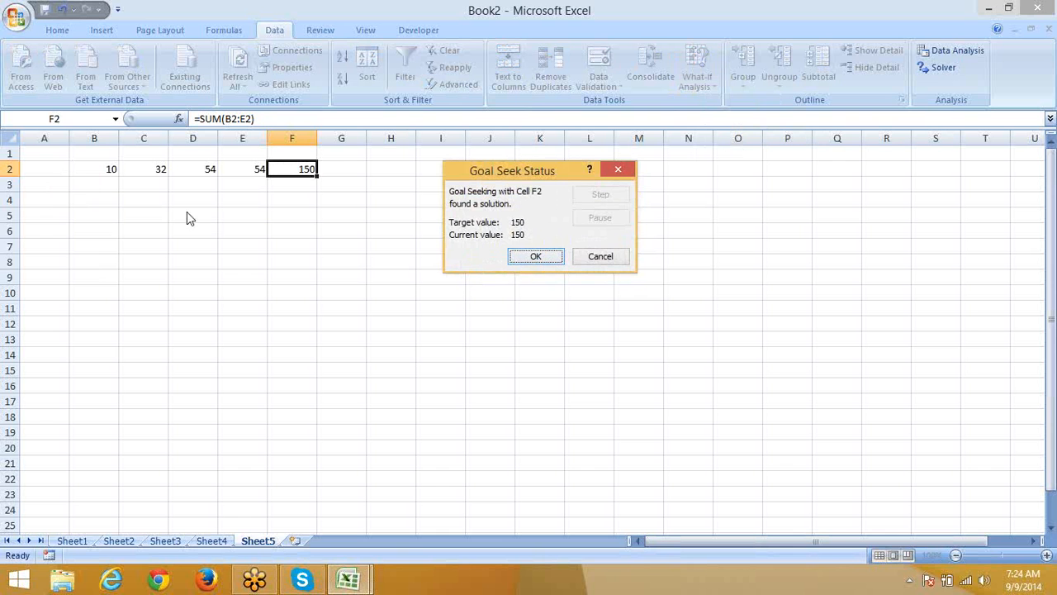
{"action": "left_click", "coordinate": [537, 258]}
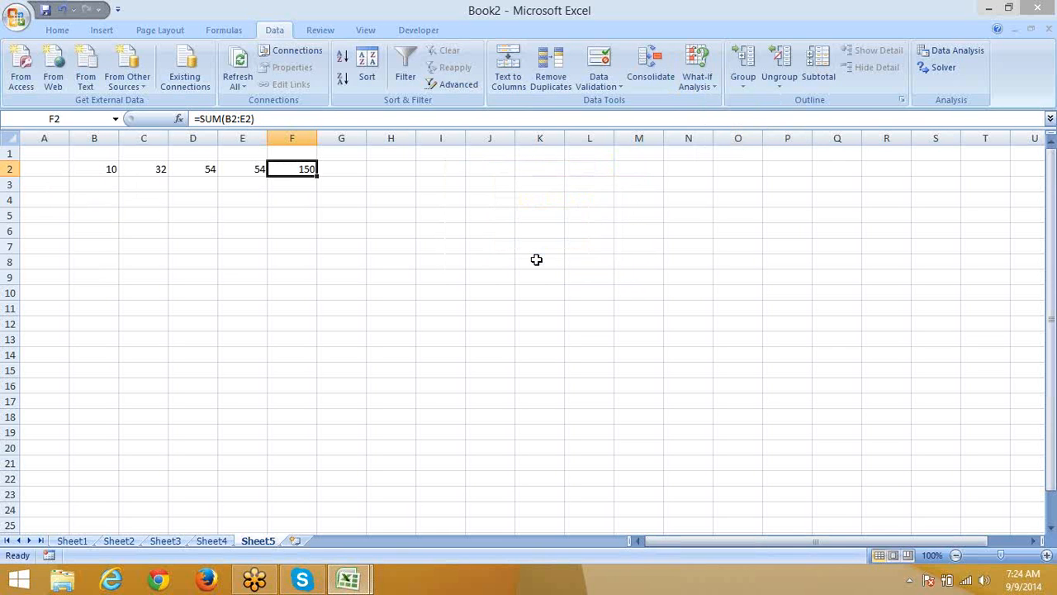
{"action": "left_click", "coordinate": [694, 86]}
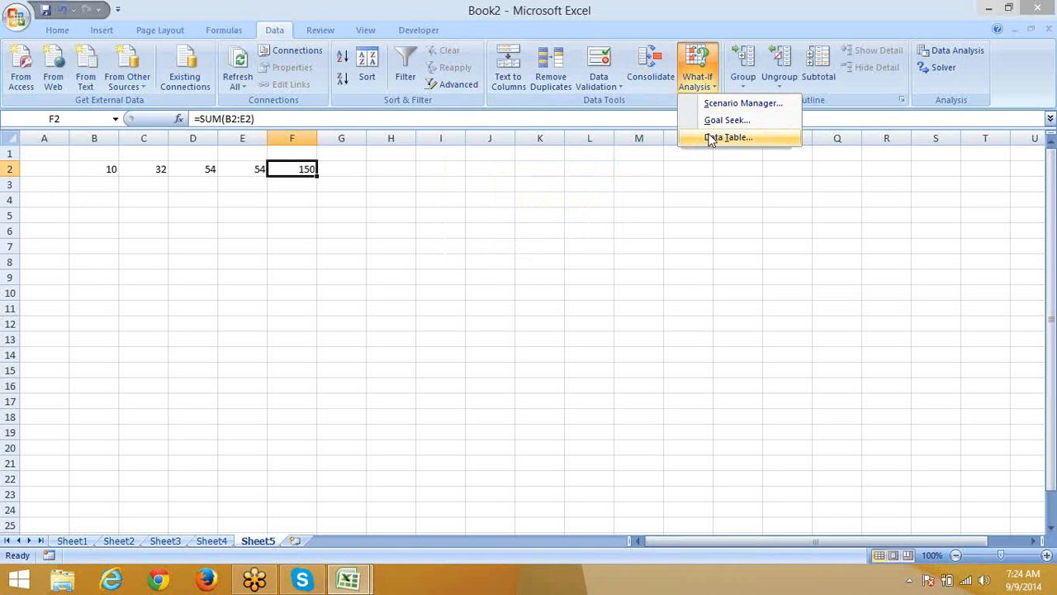
{"action": "left_click", "coordinate": [325, 270]}
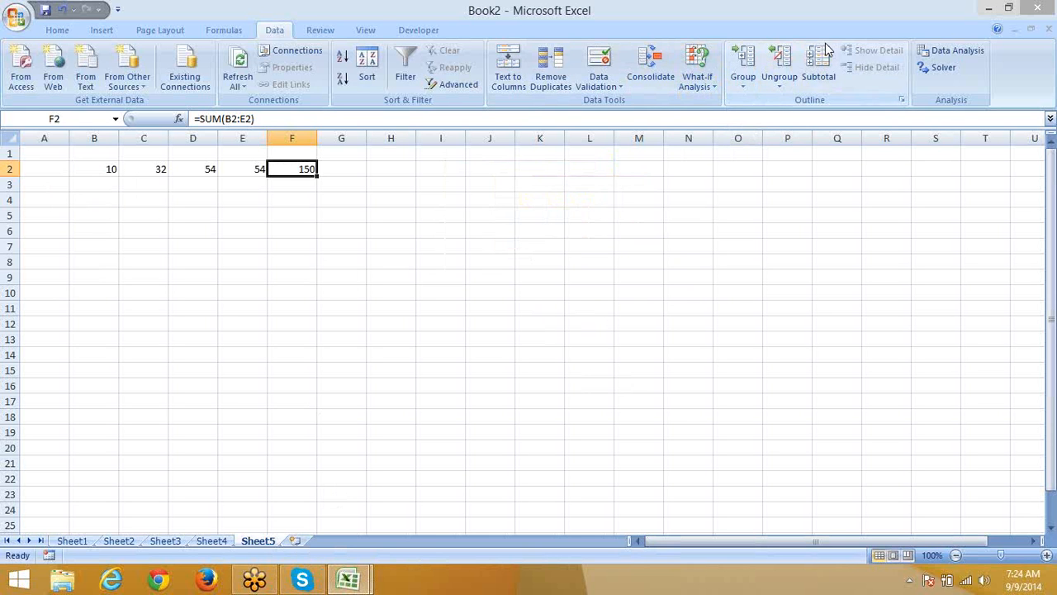
{"action": "left_click", "coordinate": [710, 86]}
{"action": "left_click", "coordinate": [439, 420]}
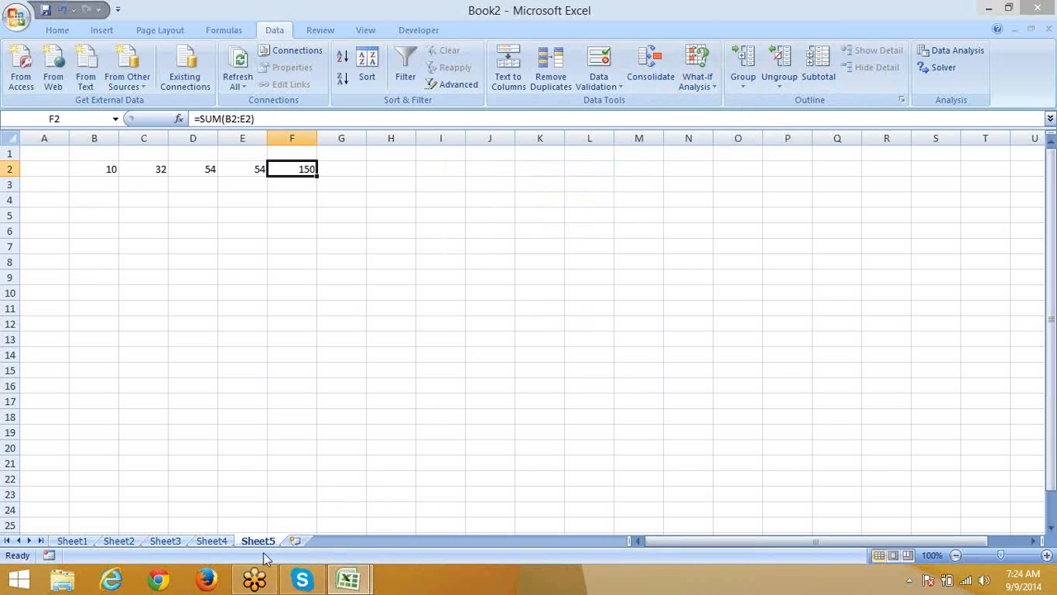
- Insert a new worksheet after Sheet5 and enter 1 in cells C3 and C4
{"action": "left_click", "coordinate": [290, 543]}
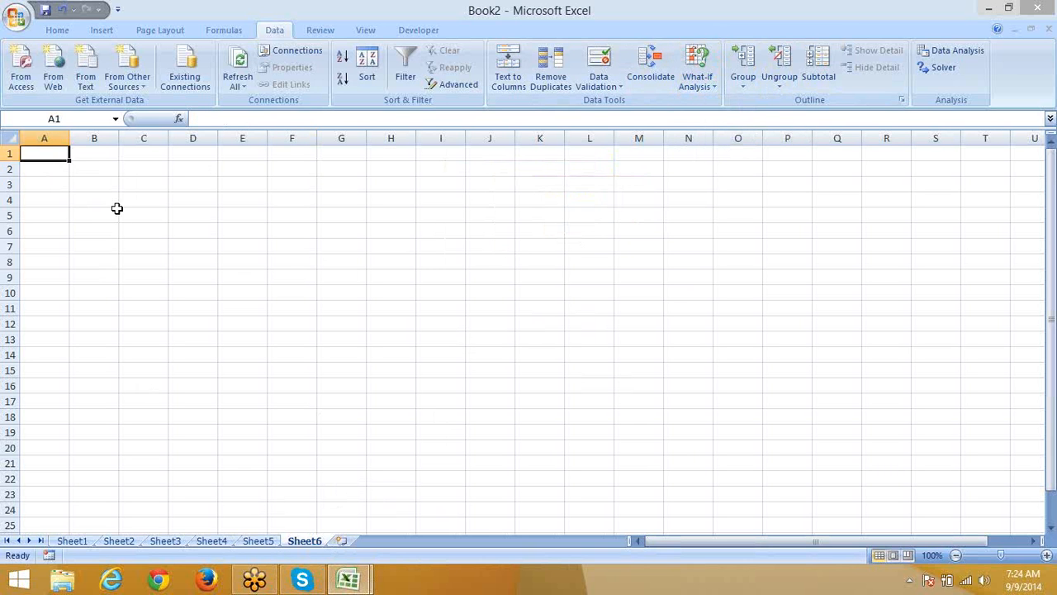
{"action": "left_click", "coordinate": [144, 189]}
{"action": "type", "text": "1"}
{"action": "key", "text": "Return"}
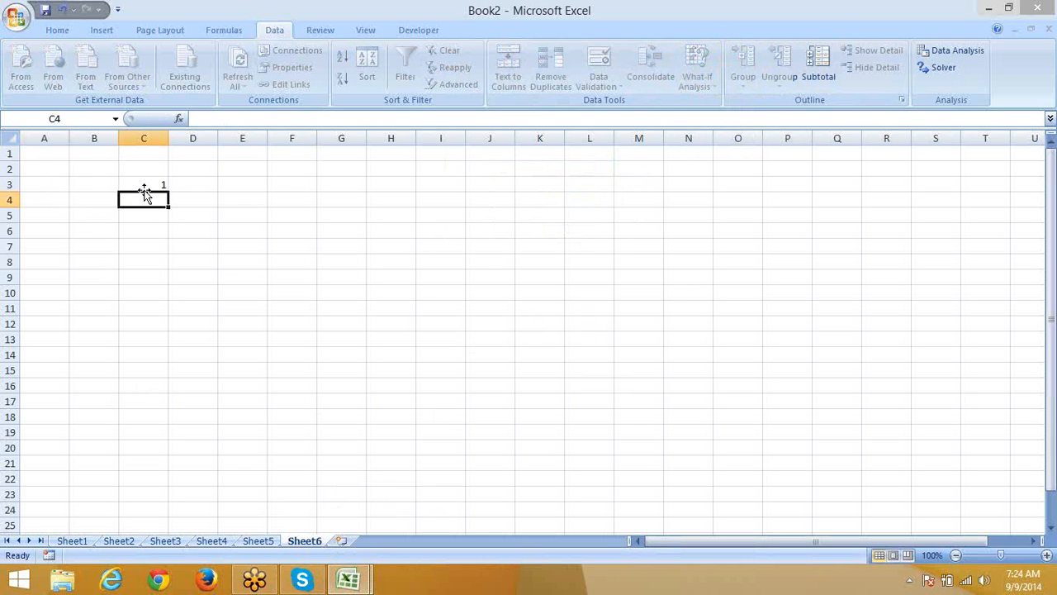
{"action": "type", "text": "1"}
{"action": "key", "text": "Return"}
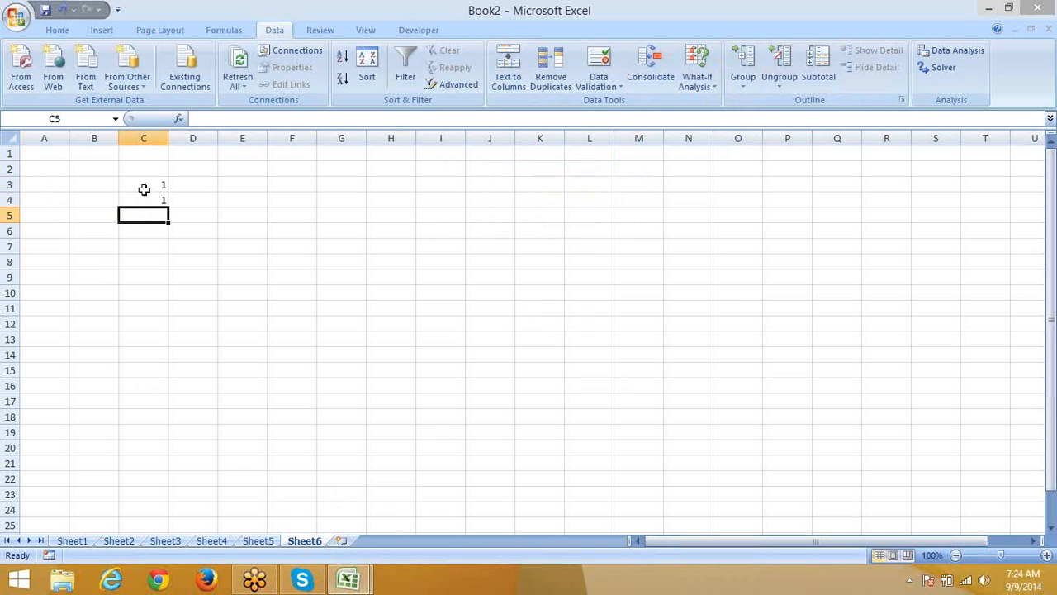
{"action": "left_click", "coordinate": [716, 87]}
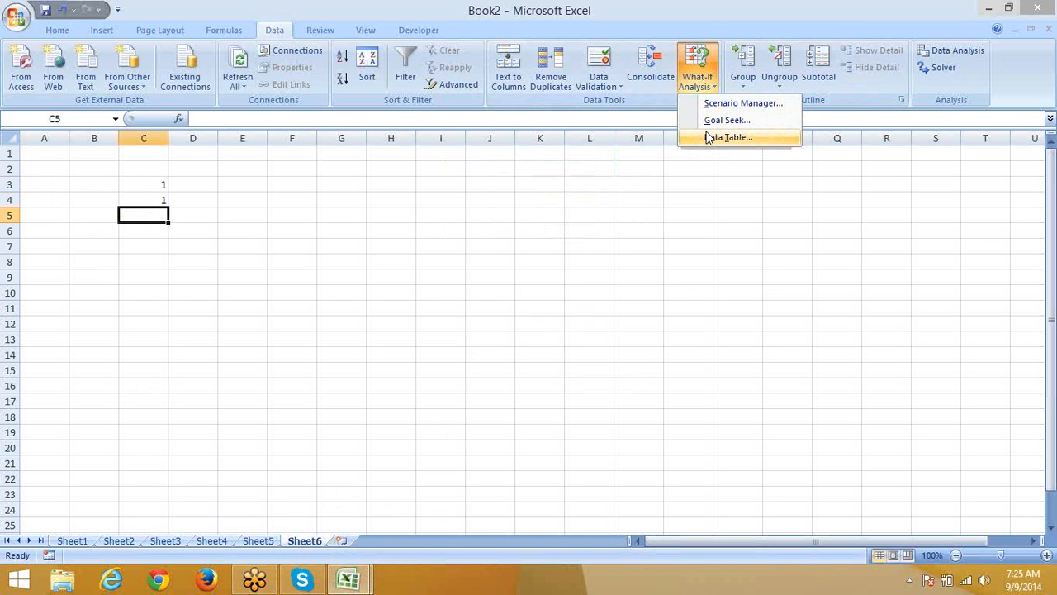
{"action": "left_click", "coordinate": [95, 283]}
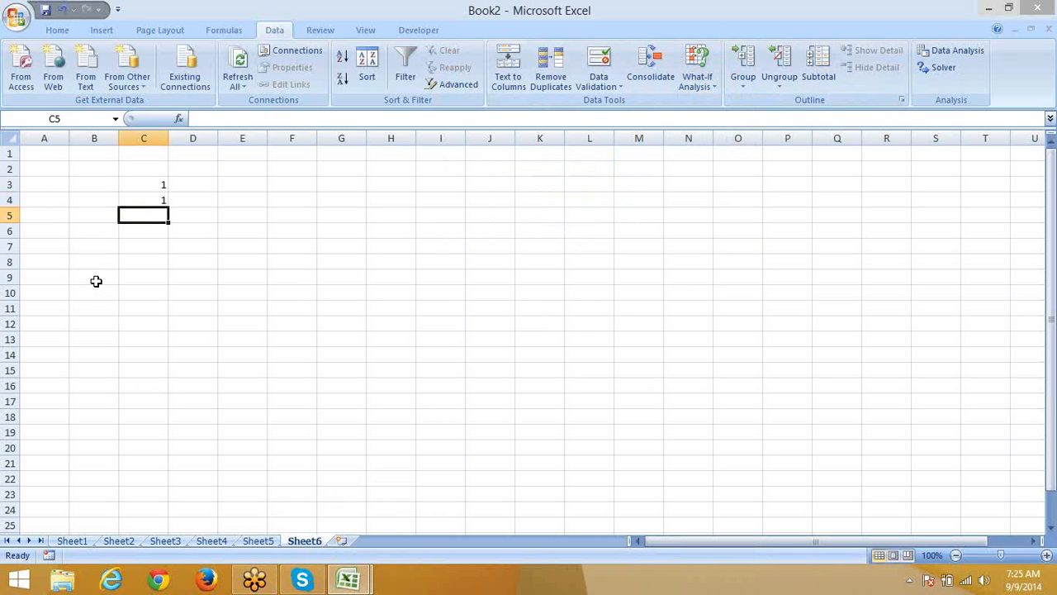
- Enter a formula in C5 that multiplies C3 by C4
{"action": "type", "text": "="}
{"action": "key", "text": "Up"}
{"action": "key", "text": "Up"}
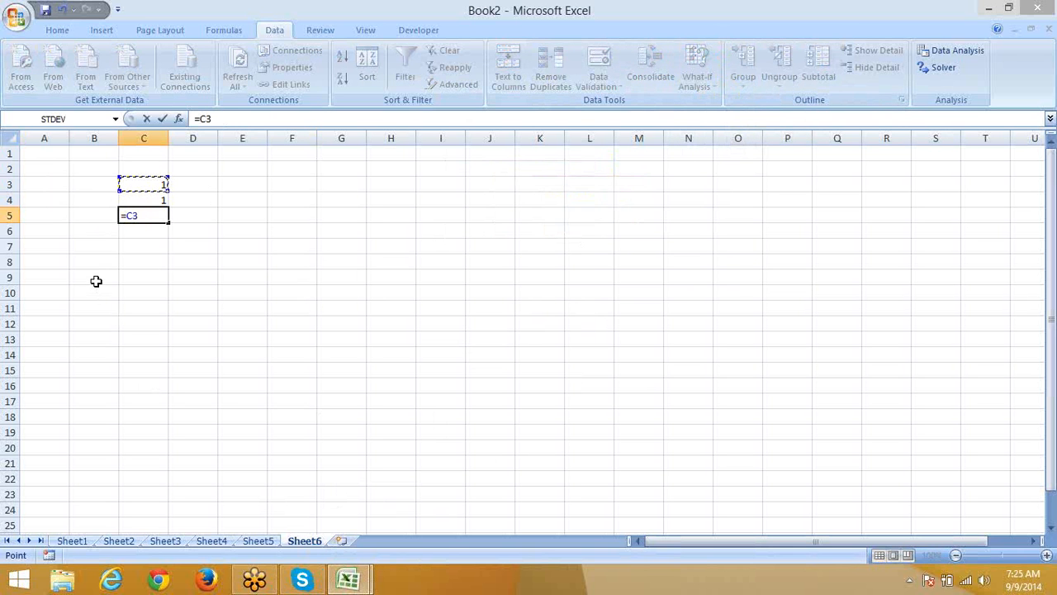
{"action": "type", "text": "*"}
{"action": "key", "text": "Up"}
{"action": "key", "text": "Return"}
{"action": "key", "text": "Up"}
{"action": "key", "text": "Down"}
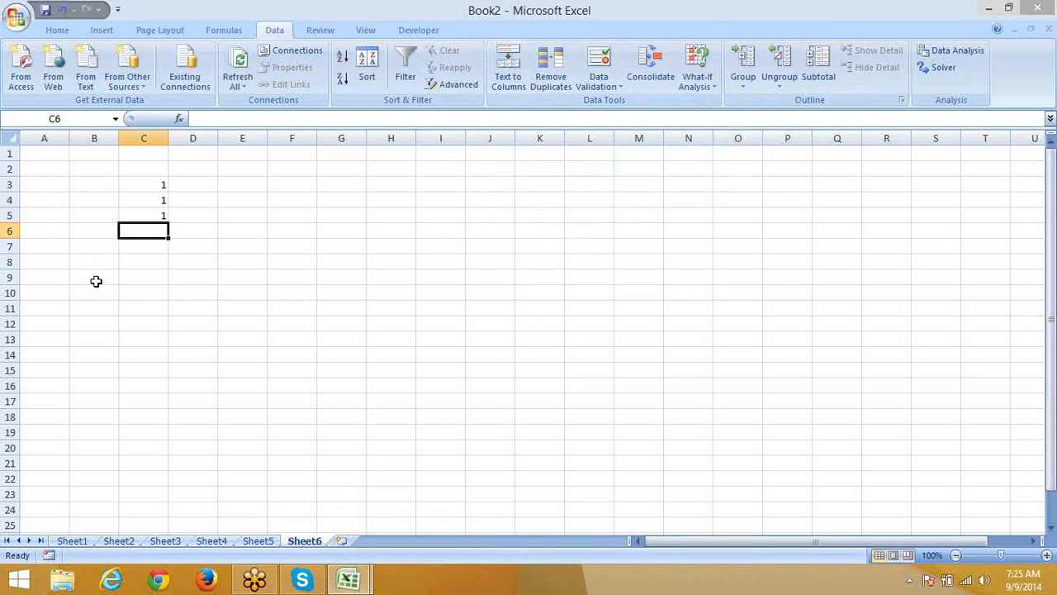
- Enter the numbers 2 to 10 down column C in cells C6 to C14
{"action": "type", "text": "2"}
{"action": "key", "text": "Return"}
{"action": "type", "text": "3"}
{"action": "key", "text": "Return"}
{"action": "type", "text": "4"}
{"action": "key", "text": "Return"}
{"action": "type", "text": "5"}
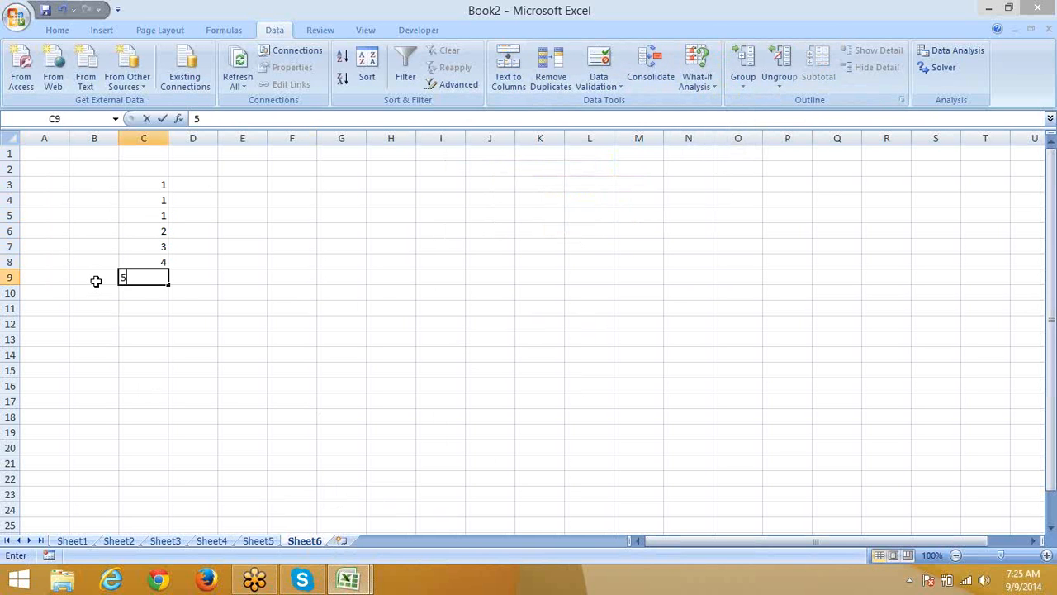
{"action": "key", "text": "Return"}
{"action": "type", "text": "6 7"}
{"action": "key", "text": "Return"}
{"action": "type", "text": "8"}
{"action": "key", "text": "Return"}
{"action": "type", "text": "9"}
{"action": "key", "text": "Return"}
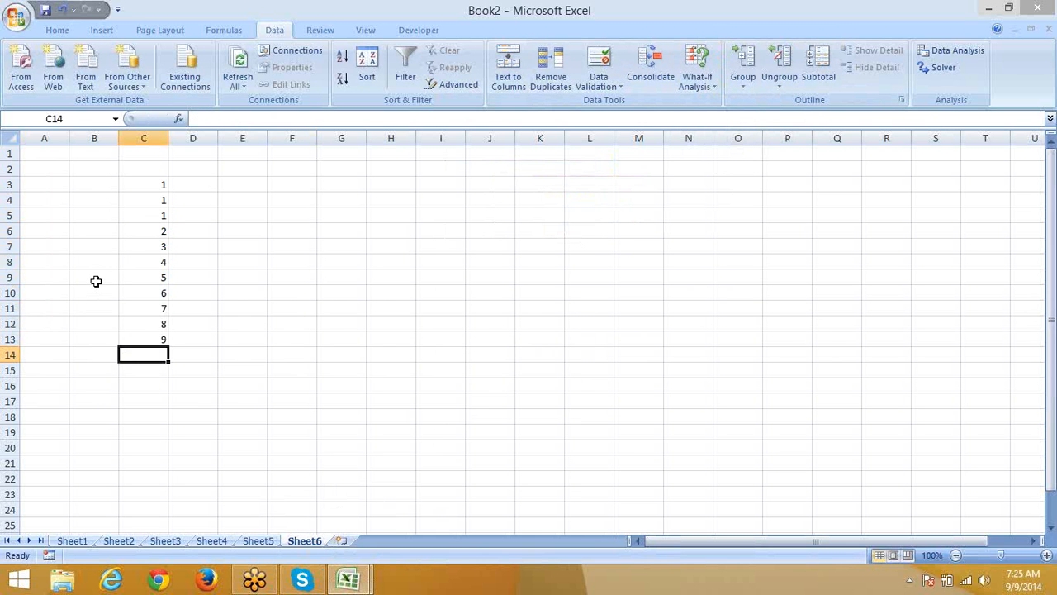
{"action": "type", "text": "10"}
{"action": "key", "text": "Right"}
- Enter the numbers 2 to 8 across row 5 in cells D5 to J5
{"action": "key", "text": "Up"}
{"action": "key", "text": "Up"}
{"action": "key", "text": "Up"}
{"action": "key", "text": "Up"}
{"action": "key", "text": "Up"}
{"action": "key", "text": "Up"}
{"action": "key", "text": "Up"}
{"action": "key", "text": "Up"}
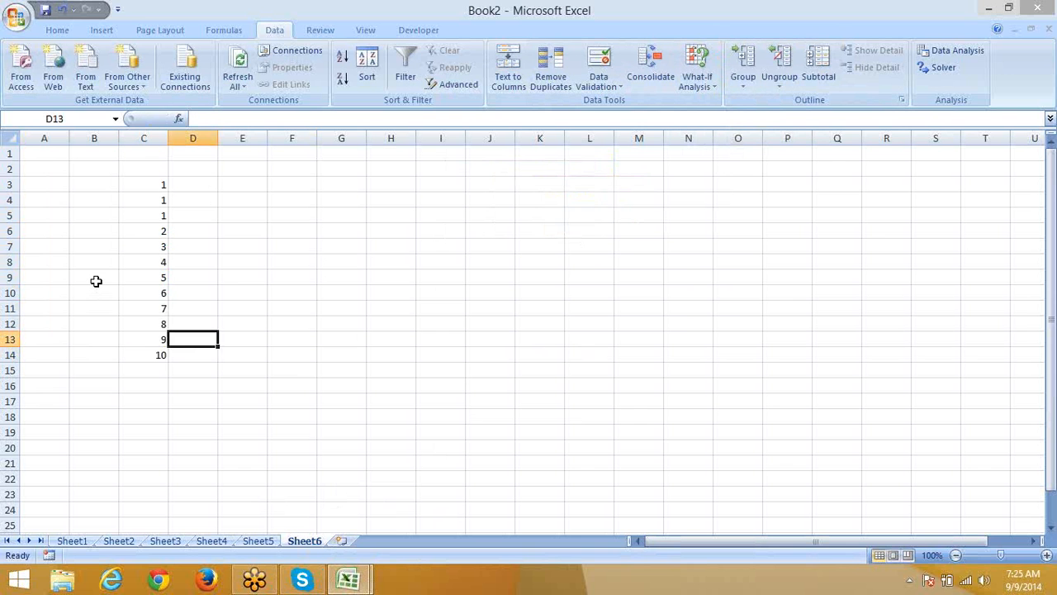
{"action": "key", "text": "Up"}
{"action": "type", "text": "2"}
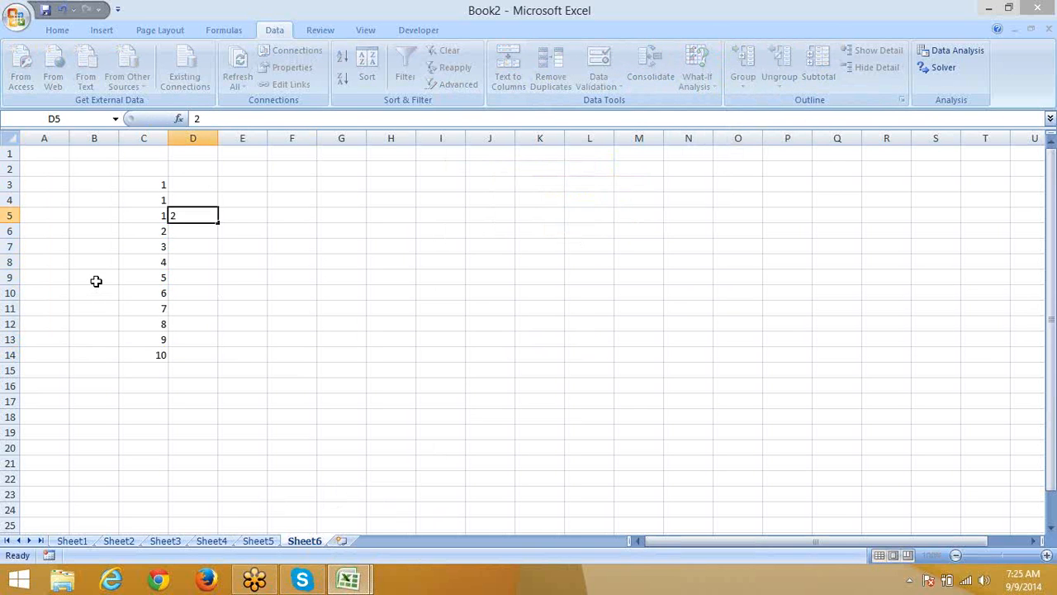
{"action": "key", "text": "Right"}
{"action": "type", "text": "3"}
{"action": "key", "text": "Right"}
{"action": "type", "text": "4"}
{"action": "key", "text": "Right"}
{"action": "type", "text": "5"}
{"action": "key", "text": "Right"}
{"action": "type", "text": "6"}
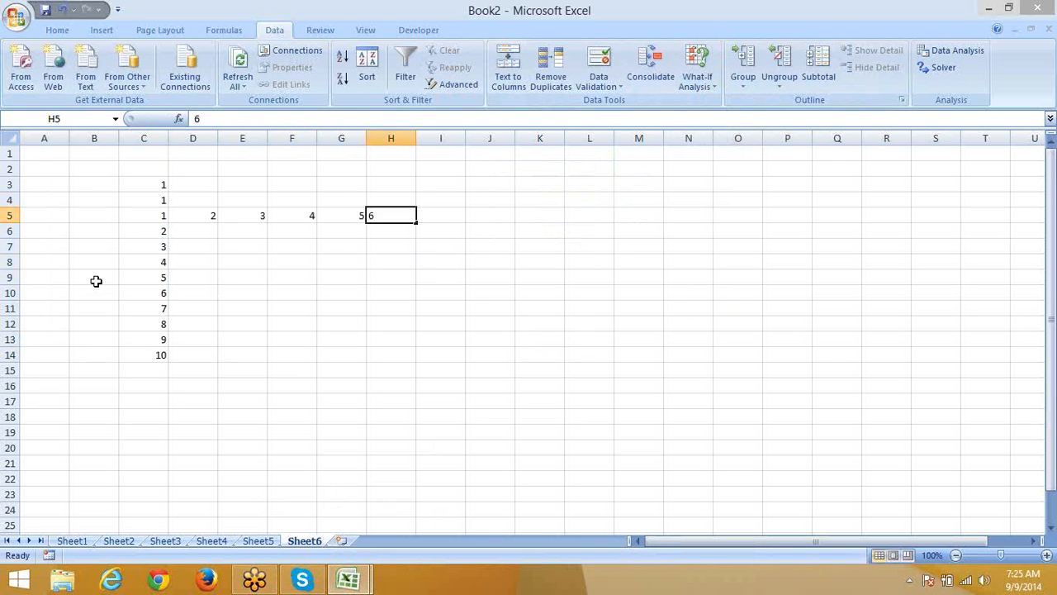
{"action": "key", "text": "Right"}
{"action": "type", "text": "7"}
{"action": "key", "text": "Right"}
{"action": "type", "text": "8"}
{"action": "key", "text": "Right"}
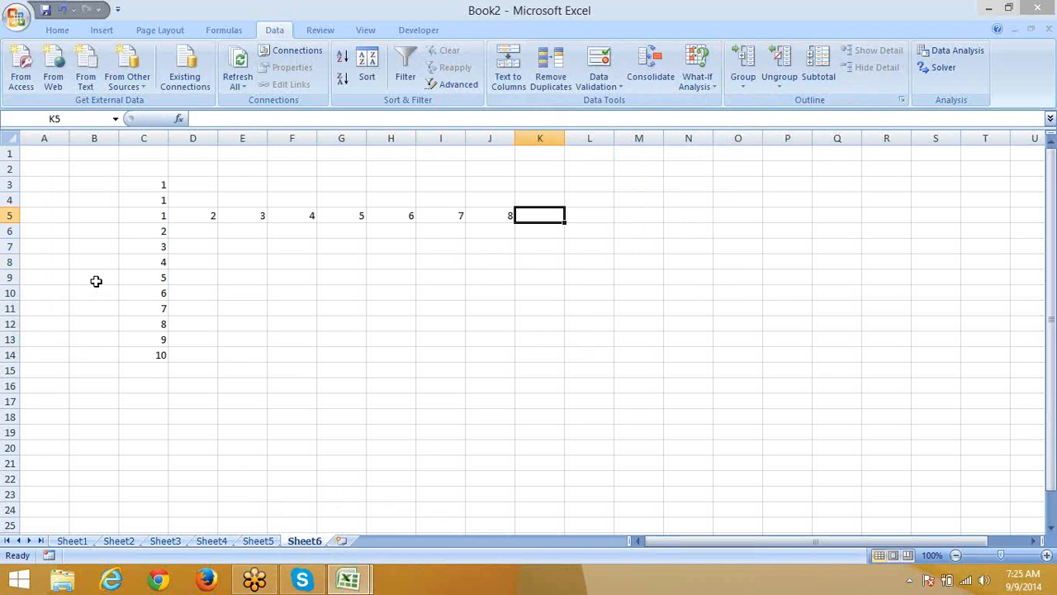
- Replace the values in cells G5 to J5 with 10, 12, 18 and 27
{"action": "key", "text": "Left"}
{"action": "key", "text": "Left"}
{"action": "key", "text": "Left"}
{"action": "key", "text": "Left"}
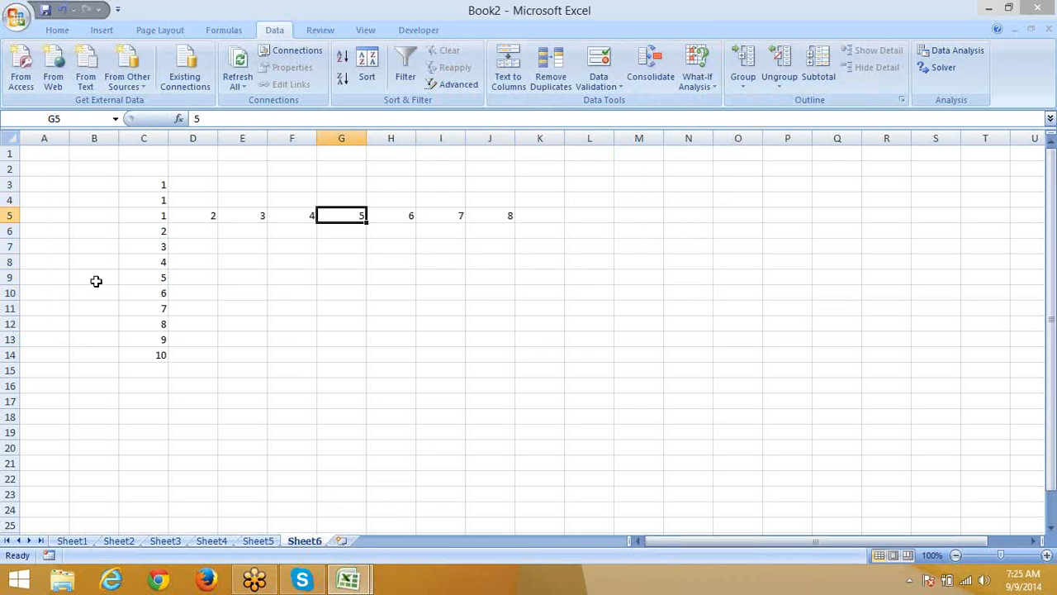
{"action": "type", "text": "10"}
{"action": "key", "text": "Right"}
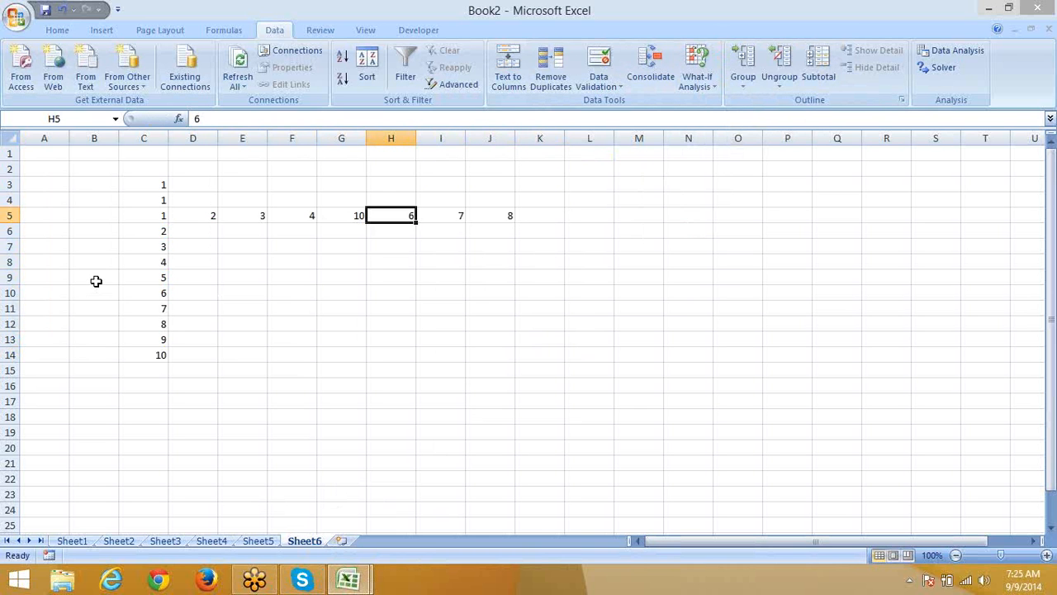
{"action": "type", "text": "12"}
{"action": "key", "text": "Right"}
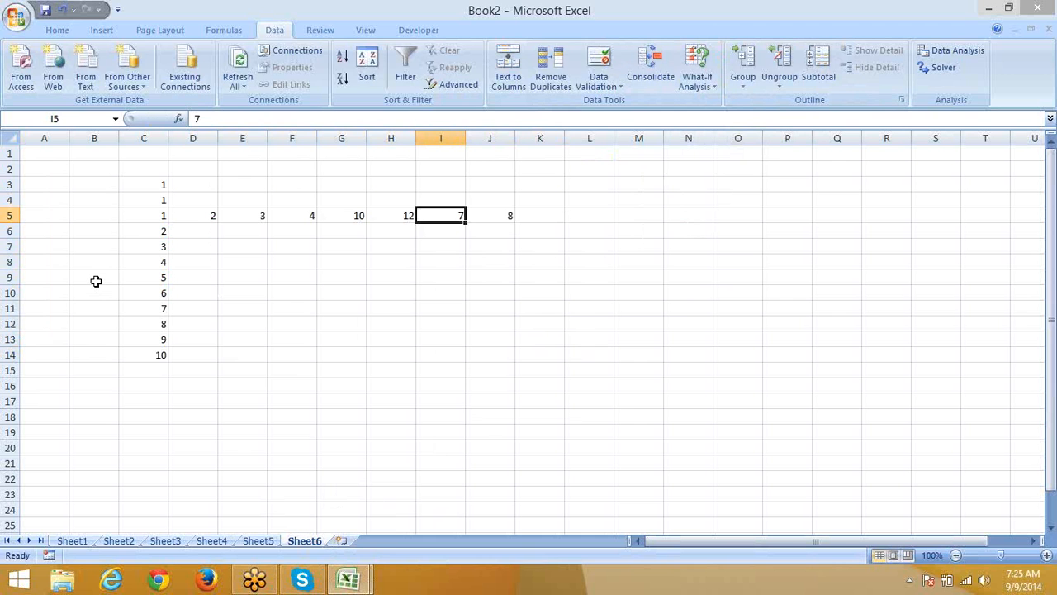
{"action": "type", "text": "18"}
{"action": "key", "text": "Right"}
{"action": "type", "text": "2"}
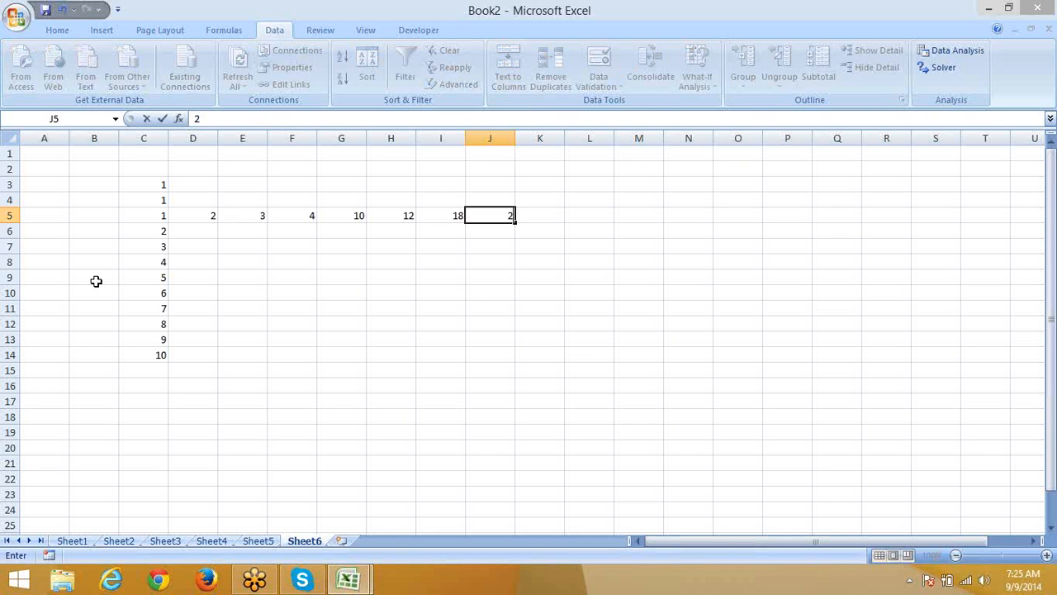
{"action": "type", "text": "7"}
{"action": "key", "text": "Left"}
{"action": "key", "text": "Left"}
{"action": "key", "text": "Left"}
{"action": "key", "text": "Left"}
{"action": "key", "text": "Left"}
{"action": "key", "text": "Left"}
{"action": "key", "text": "Left"}
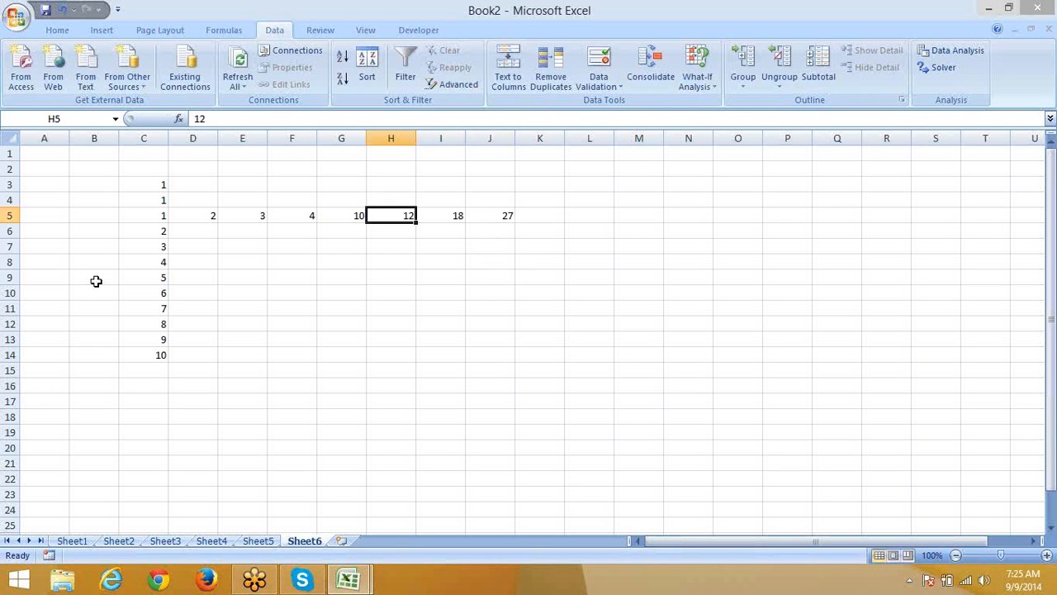
{"action": "key", "text": "shift+Right"}
{"action": "key", "text": "shift+Right"}
{"action": "key", "text": "shift+Right"}
{"action": "key", "text": "shift+Right"}
{"action": "key", "text": "shift+Right"}
{"action": "key", "text": "shift+Right"}
{"action": "key", "text": "shift+Right"}
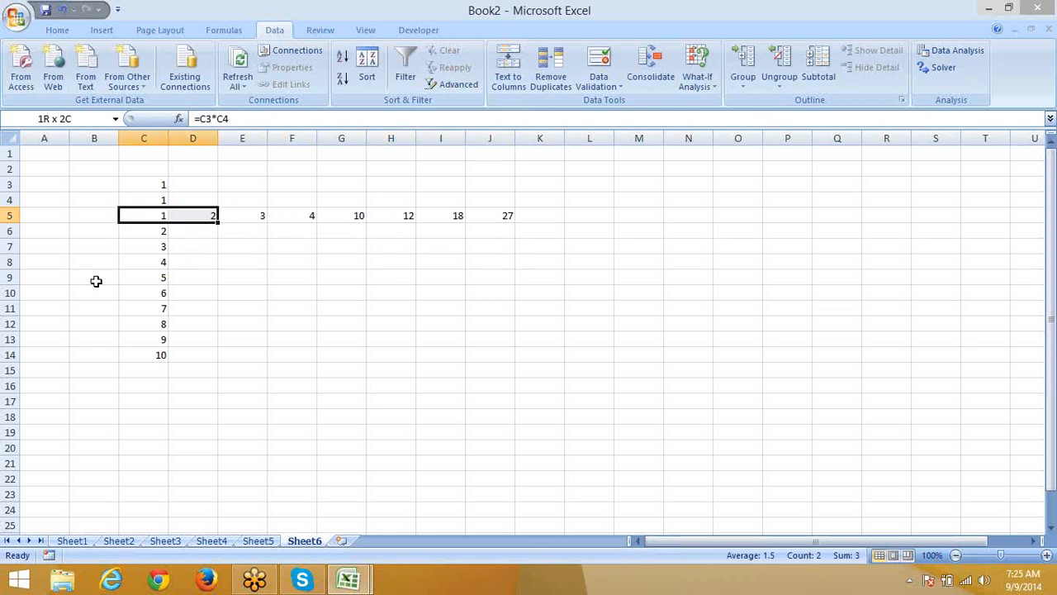
{"action": "key", "text": "shift+Down"}
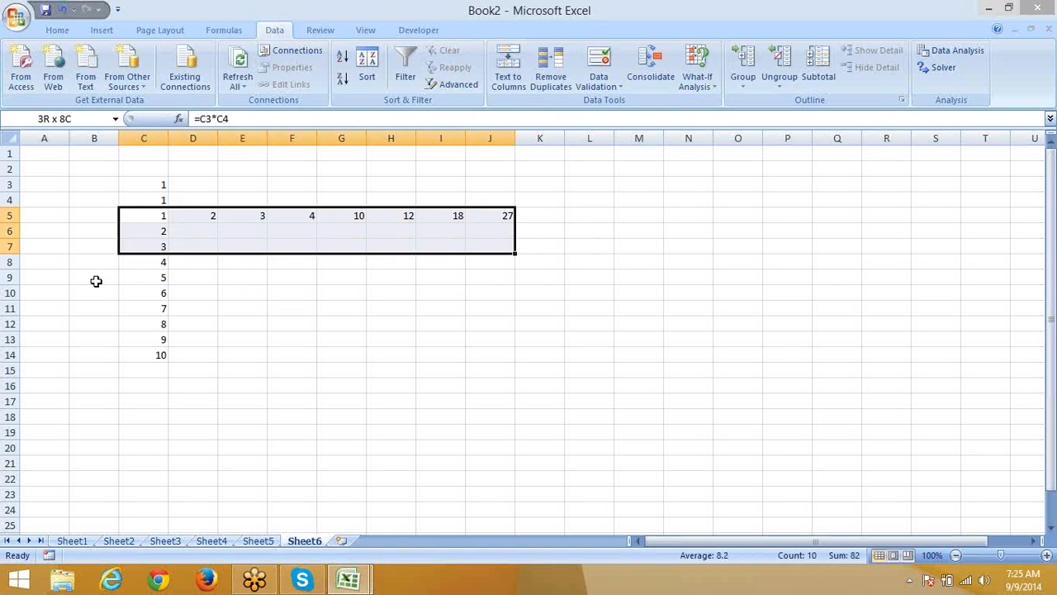
{"action": "key", "text": "Left"}
{"action": "key", "text": "Right"}
{"action": "key", "text": "shift+Down"}
{"action": "key", "text": "shift+Down"}
{"action": "key", "text": "shift+Down"}
{"action": "key", "text": "shift+Down"}
{"action": "key", "text": "shift+Down"}
{"action": "key", "text": "shift+Down"}
{"action": "key", "text": "shift+Down"}
{"action": "key", "text": "shift+Down"}
{"action": "key", "text": "shift+Down"}
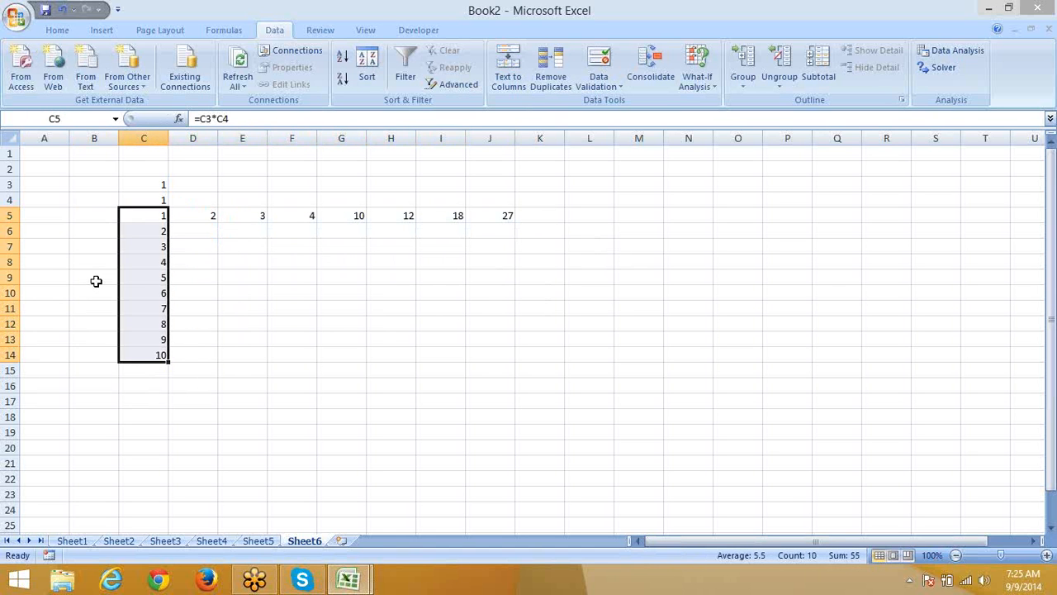
- Create a Data Table over C5:J14 with C3 as the row input cell and C4 as the column input cell
{"action": "key", "text": "Up"}
{"action": "key", "text": "Down"}
{"action": "key", "text": "shift+Right"}
{"action": "key", "text": "shift+Right"}
{"action": "key", "text": "shift+Right"}
{"action": "key", "text": "shift+Right"}
{"action": "key", "text": "shift+Right"}
{"action": "key", "text": "shift+Right"}
{"action": "key", "text": "shift+Right"}
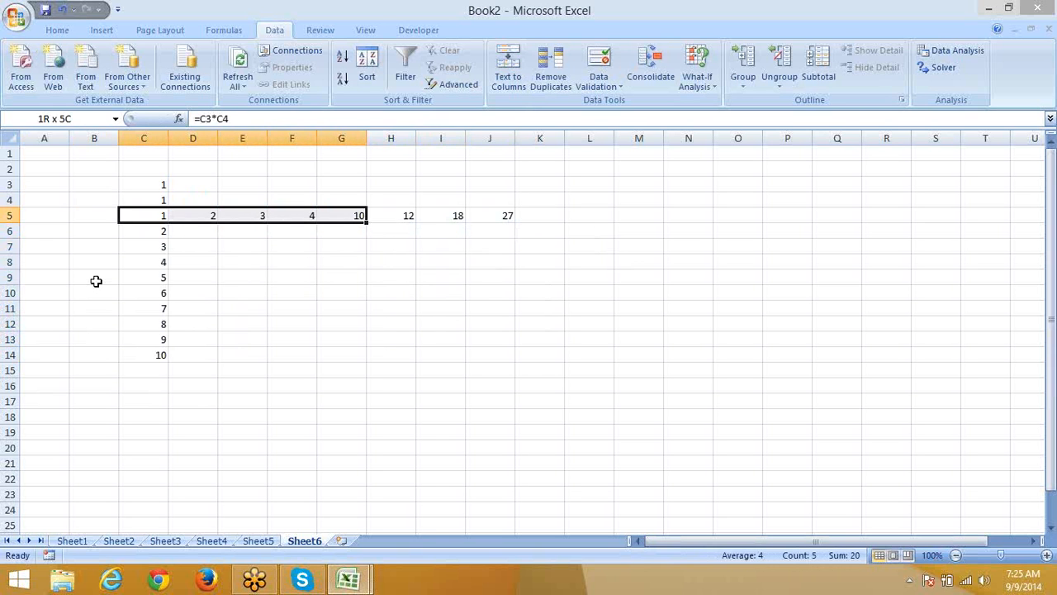
{"action": "key", "text": "shift+Down"}
{"action": "key", "text": "shift+Down"}
{"action": "key", "text": "shift+Down"}
{"action": "key", "text": "shift+Down"}
{"action": "key", "text": "shift+Down"}
{"action": "key", "text": "shift+Down"}
{"action": "key", "text": "shift+Down"}
{"action": "key", "text": "shift+Down"}
{"action": "key", "text": "shift+Down"}
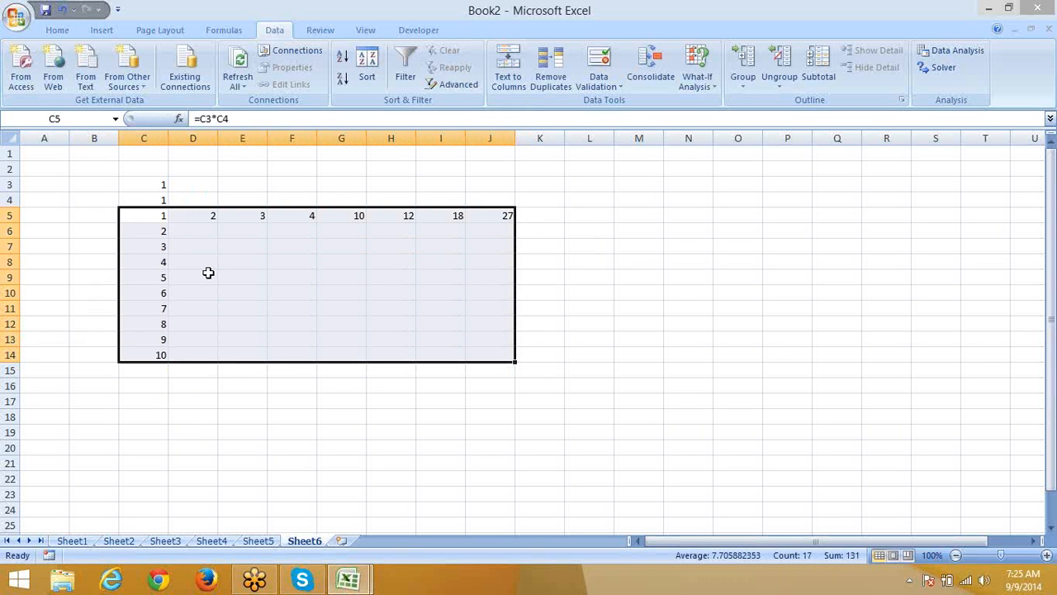
{"action": "left_click", "coordinate": [699, 82]}
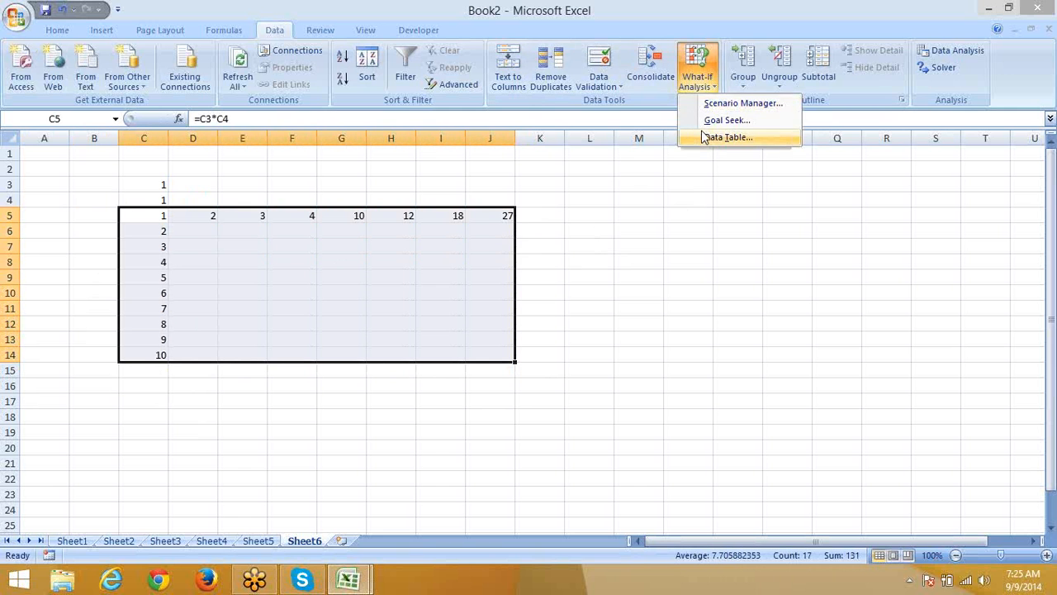
{"action": "left_click", "coordinate": [703, 137]}
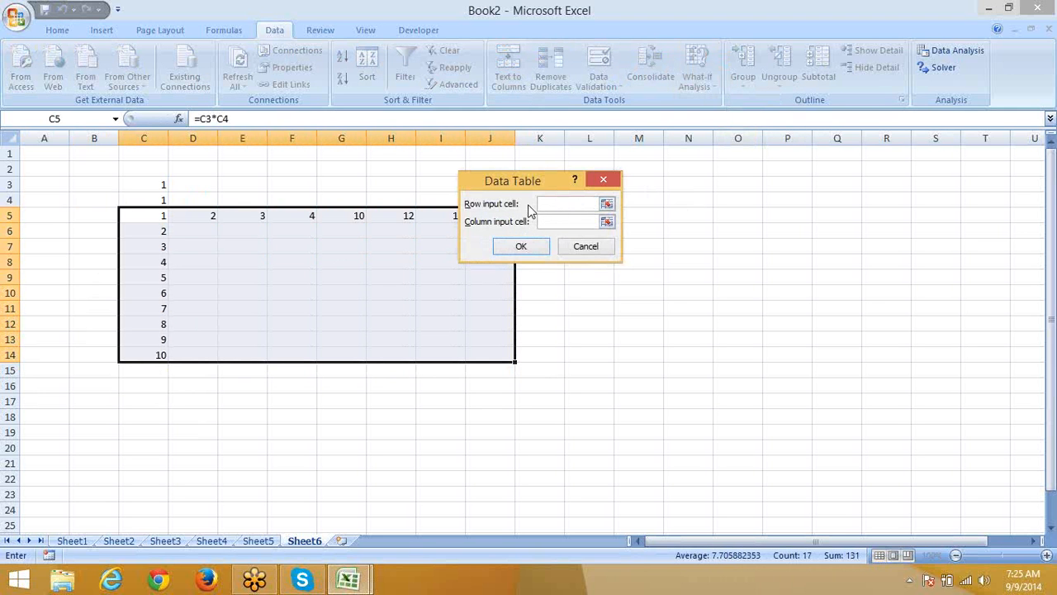
{"action": "left_click", "coordinate": [166, 184]}
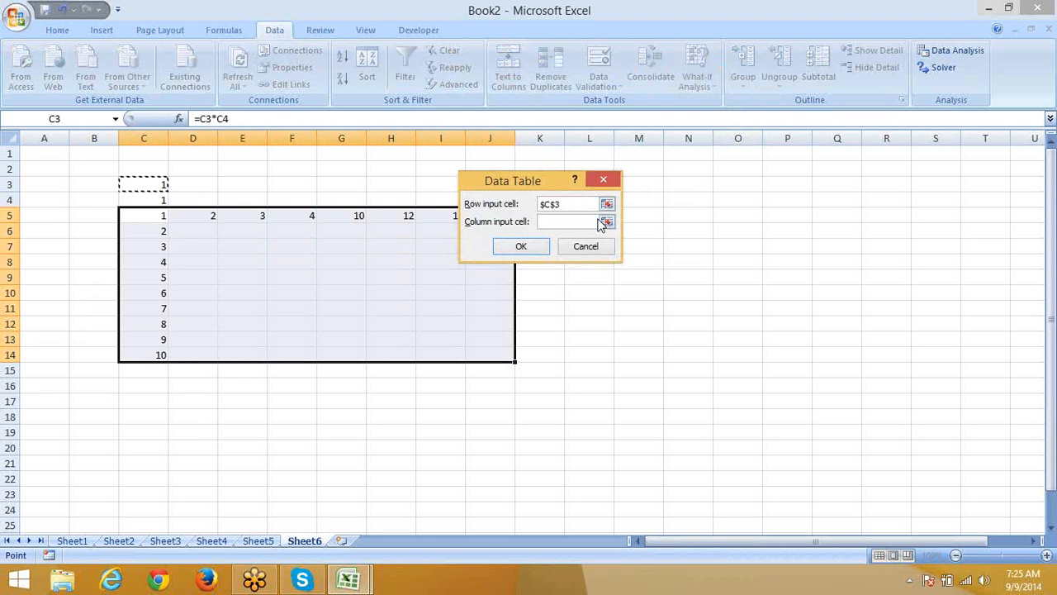
{"action": "key", "text": "Tab"}
{"action": "left_click", "coordinate": [161, 199]}
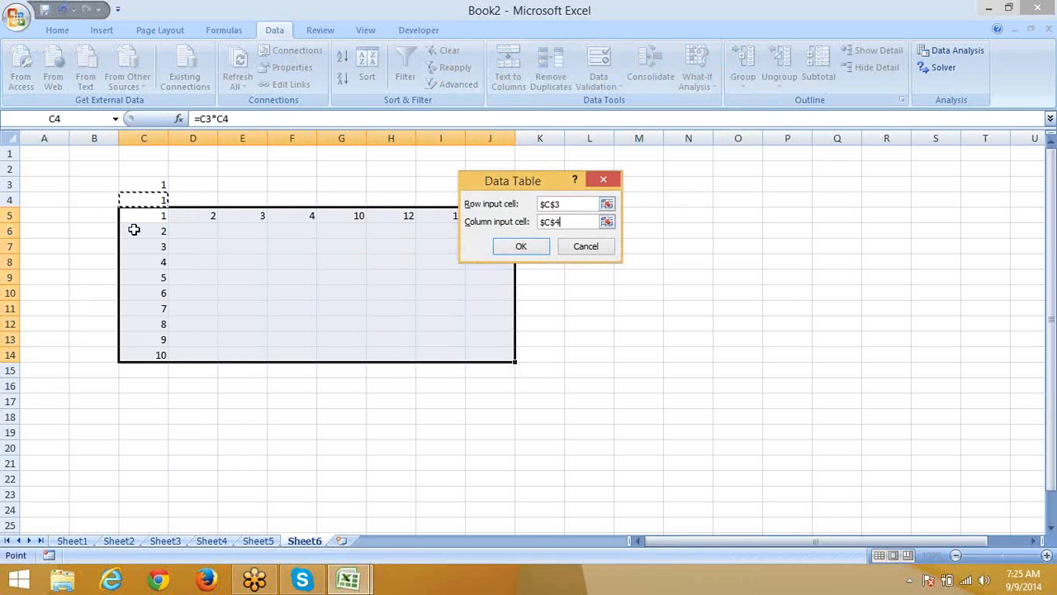
{"action": "left_click", "coordinate": [521, 246]}
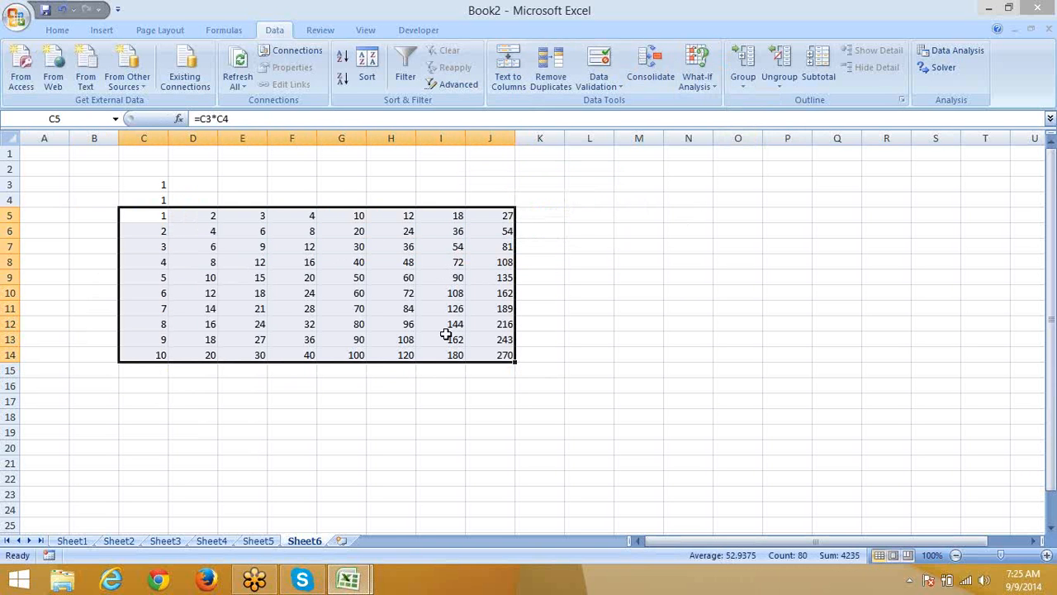
- Examine how the data table results in columns D and E relate to the row 5 and column C values
{"action": "left_click", "coordinate": [159, 214]}
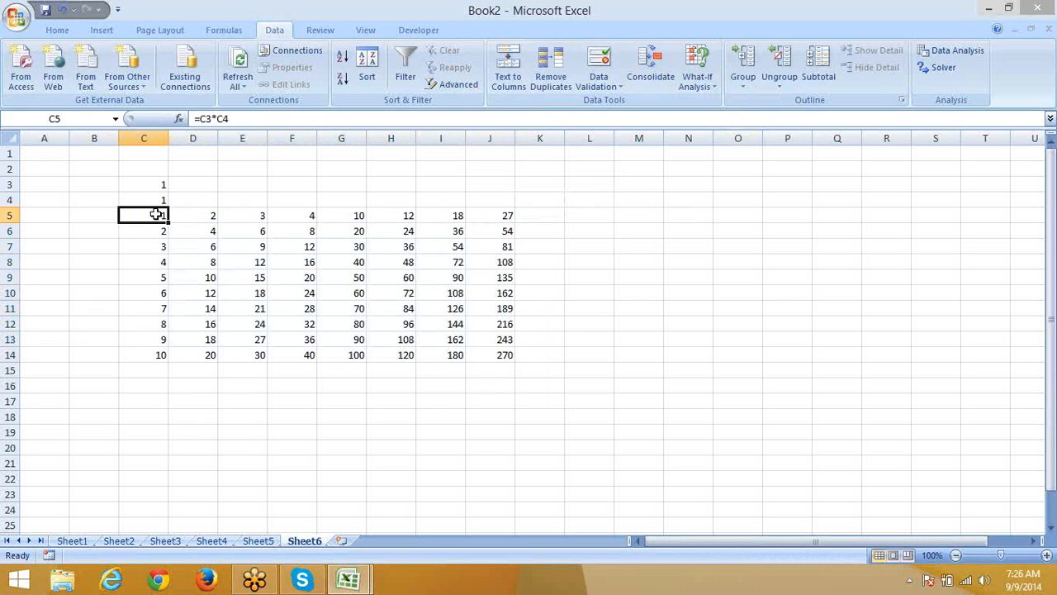
{"action": "left_click", "coordinate": [198, 232]}
{"action": "left_click", "coordinate": [142, 245]}
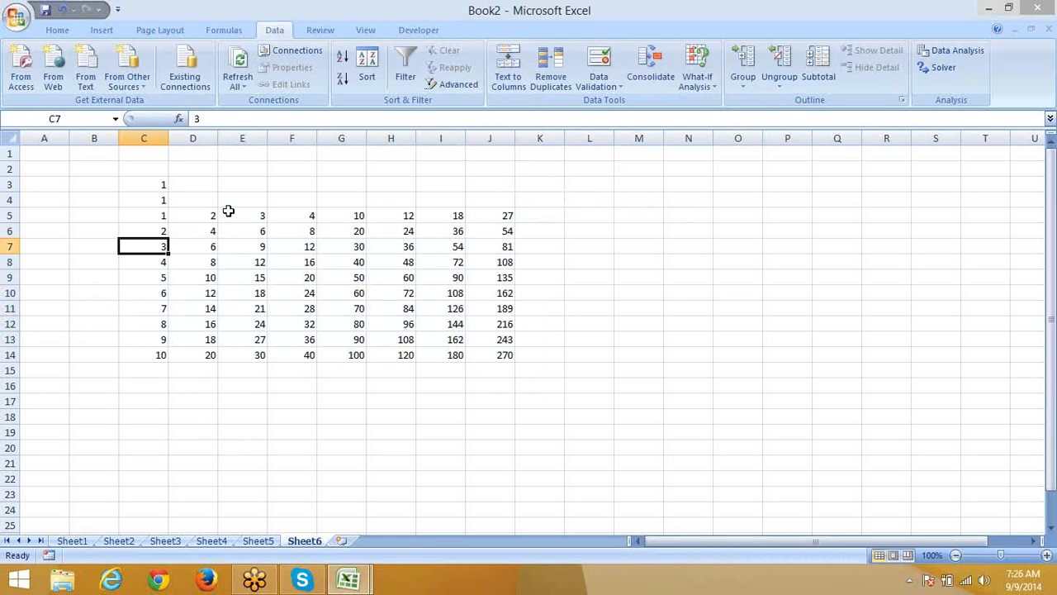
{"action": "left_click", "coordinate": [137, 231]}
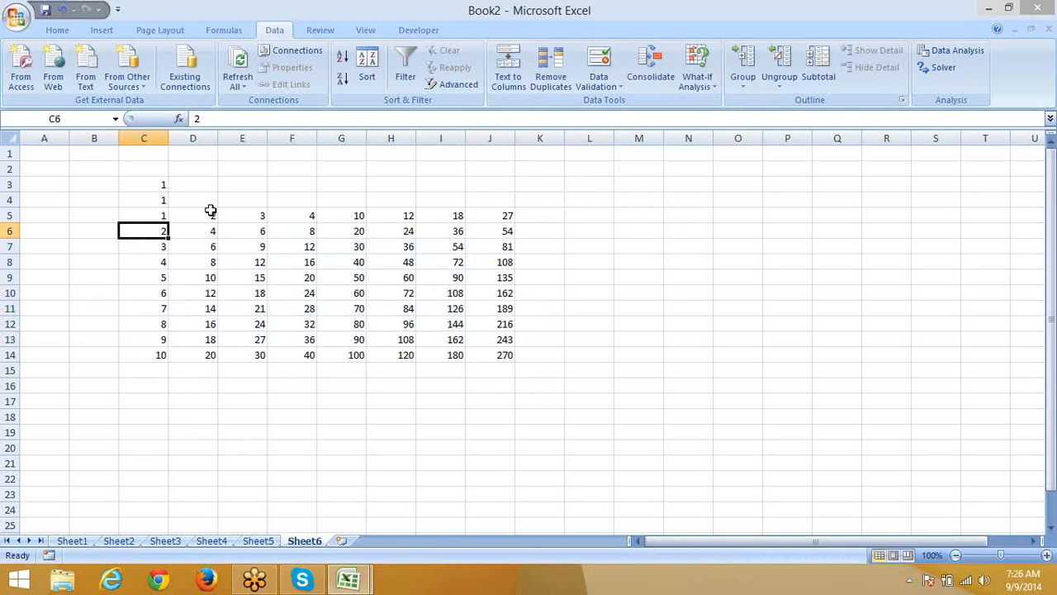
{"action": "left_click", "coordinate": [212, 213]}
{"action": "left_click", "coordinate": [201, 231]}
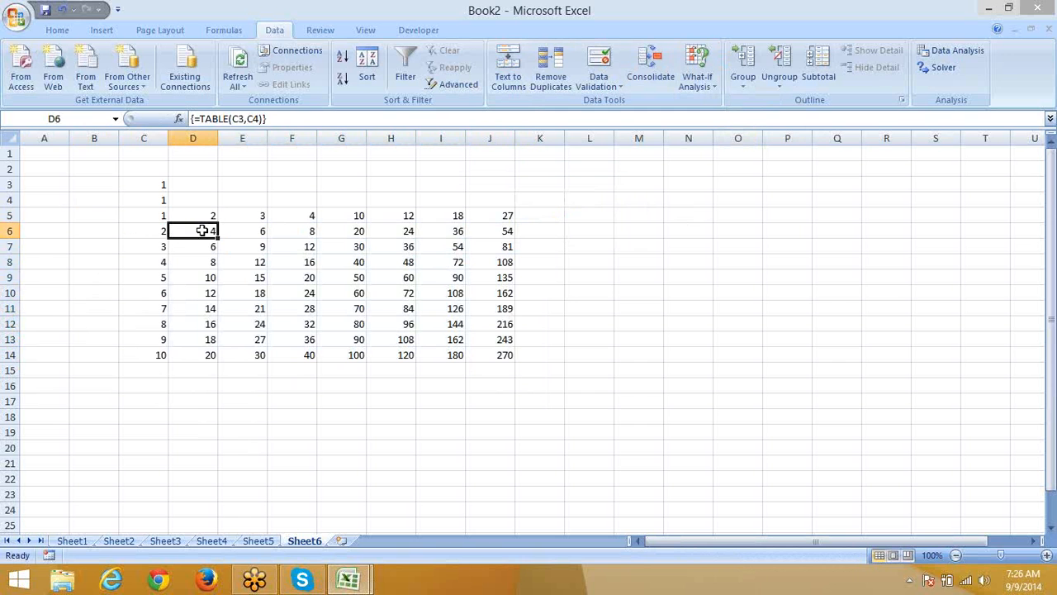
{"action": "left_click", "coordinate": [154, 246]}
{"action": "left_click", "coordinate": [196, 219]}
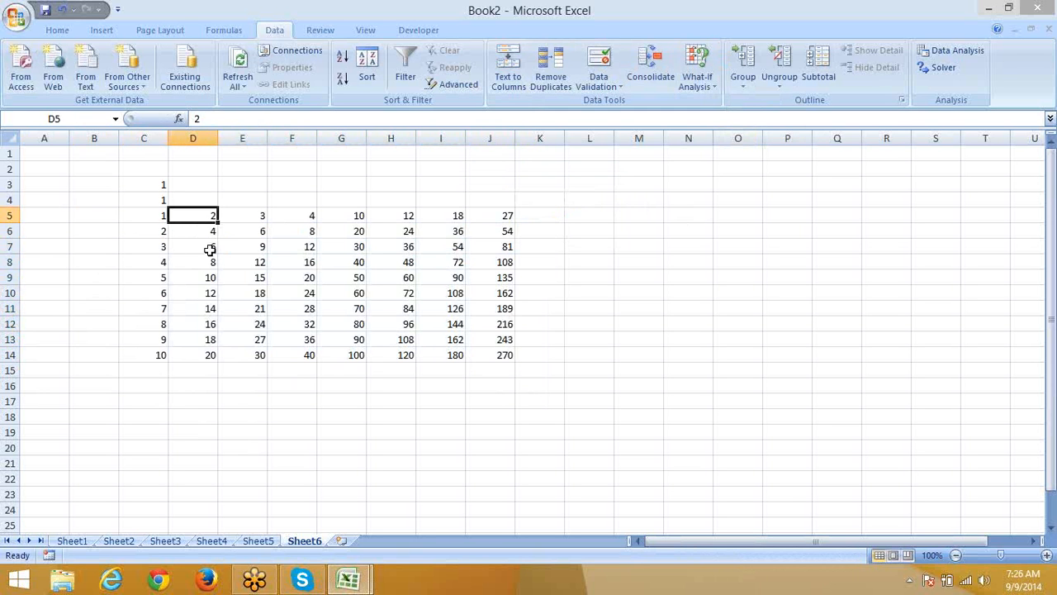
{"action": "left_click", "coordinate": [210, 247]}
{"action": "left_click", "coordinate": [160, 267]}
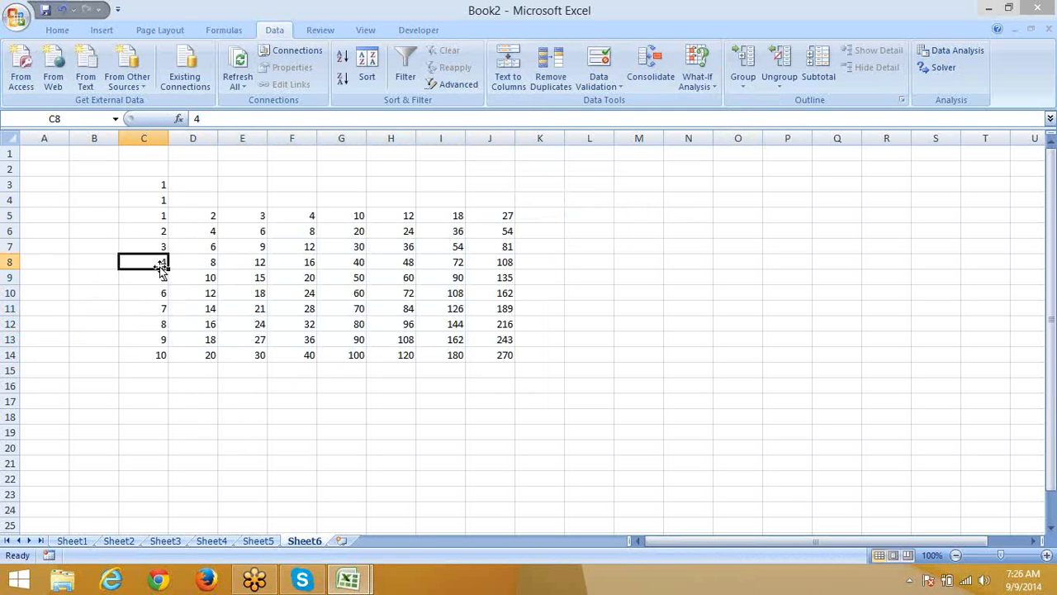
{"action": "left_click", "coordinate": [204, 221]}
{"action": "left_click_drag", "start_coordinate": [204, 235], "coordinate": [196, 380]}
{"action": "left_click", "coordinate": [150, 368]}
{"action": "left_click", "coordinate": [154, 233]}
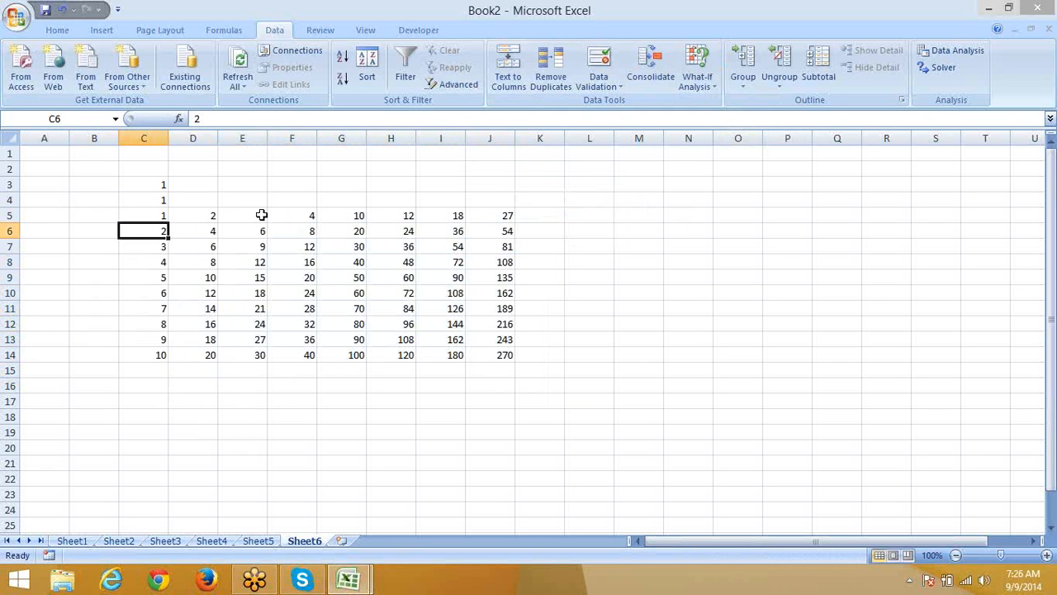
{"action": "left_click", "coordinate": [261, 215]}
{"action": "left_click", "coordinate": [262, 233]}
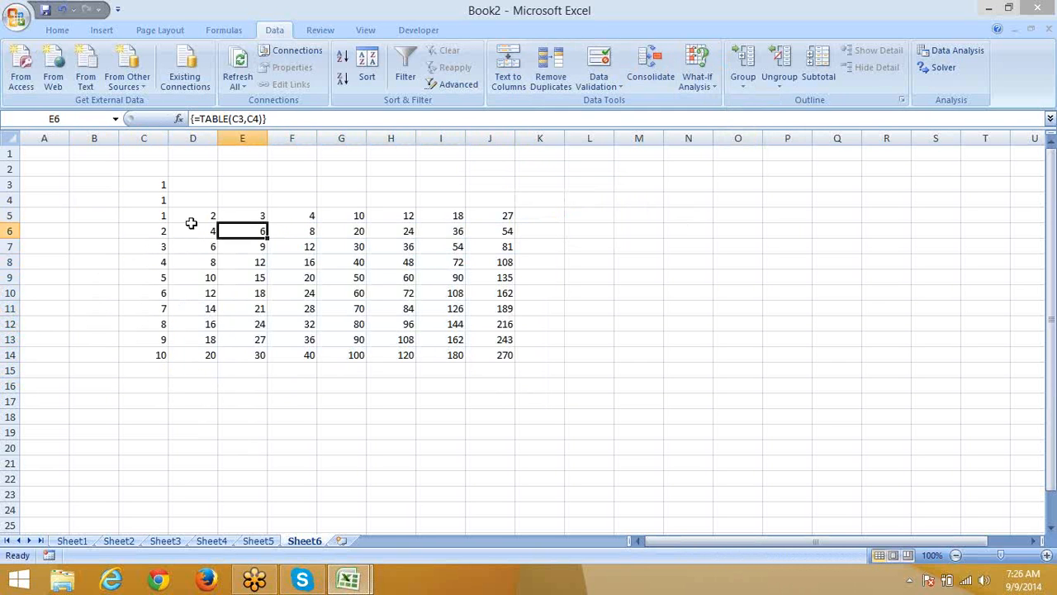
- Change the formula in C5 to add C3 and C4 instead of multiplying them
{"action": "left_click", "coordinate": [165, 215]}
{"action": "left_click", "coordinate": [213, 119]}
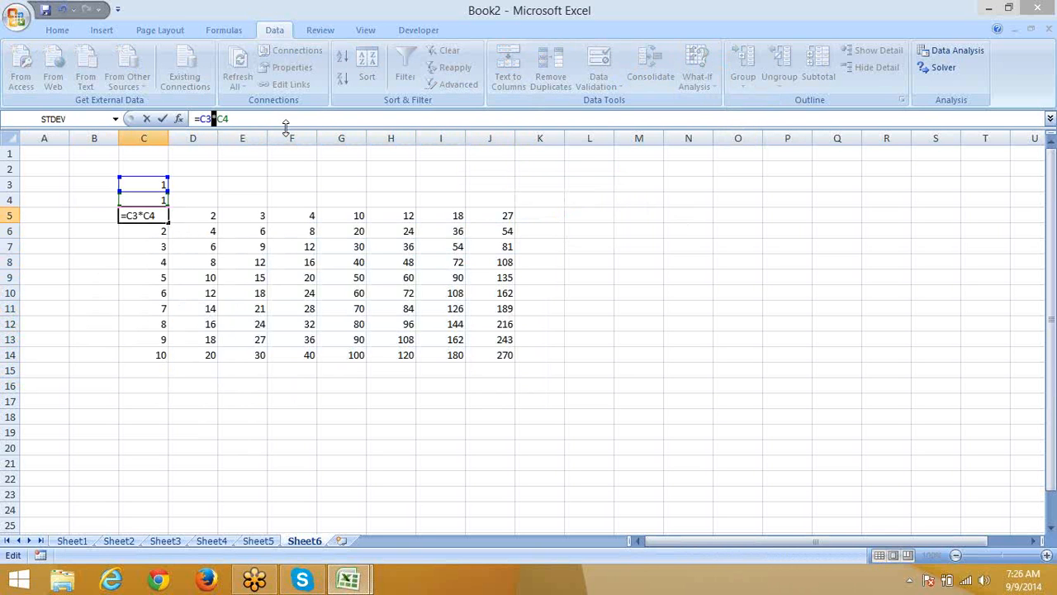
{"action": "key", "text": "Delete"}
{"action": "type", "text": "+"}
{"action": "key", "text": "Return"}
- Examine the recalculated data table along row 6 and its input values down column C, then the formula in C5
{"action": "key", "text": "Right"}
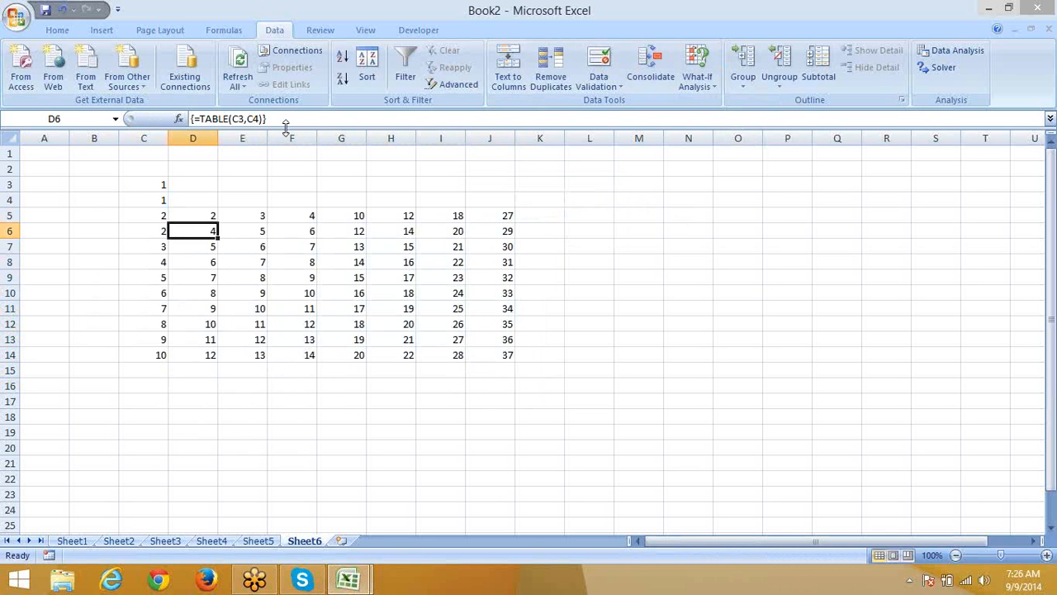
{"action": "key", "text": "Right"}
{"action": "key", "text": "Right"}
{"action": "key", "text": "Right"}
{"action": "key", "text": "Right"}
{"action": "key", "text": "Right"}
{"action": "key", "text": "Right"}
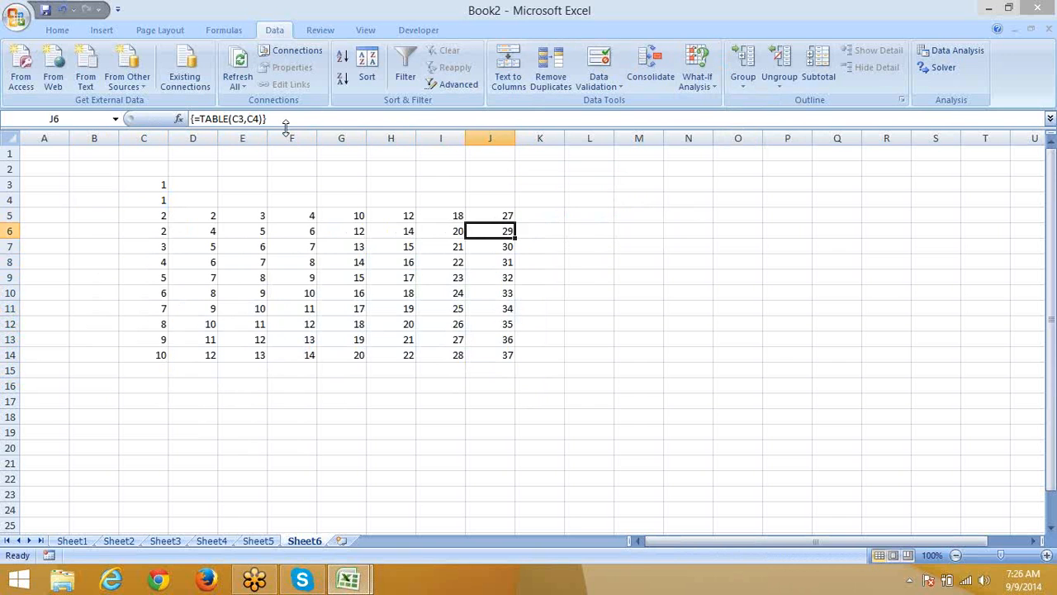
{"action": "key", "text": "Left"}
{"action": "key", "text": "Left"}
{"action": "key", "text": "Left"}
{"action": "key", "text": "Left"}
{"action": "key", "text": "Left"}
{"action": "key", "text": "Left"}
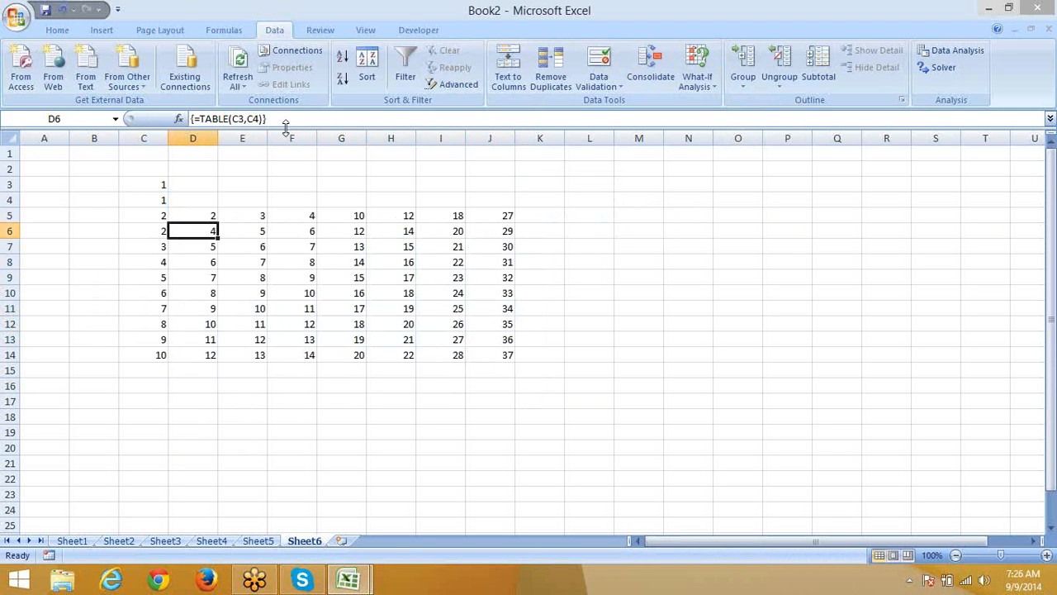
{"action": "key", "text": "Left"}
{"action": "key", "text": "Down"}
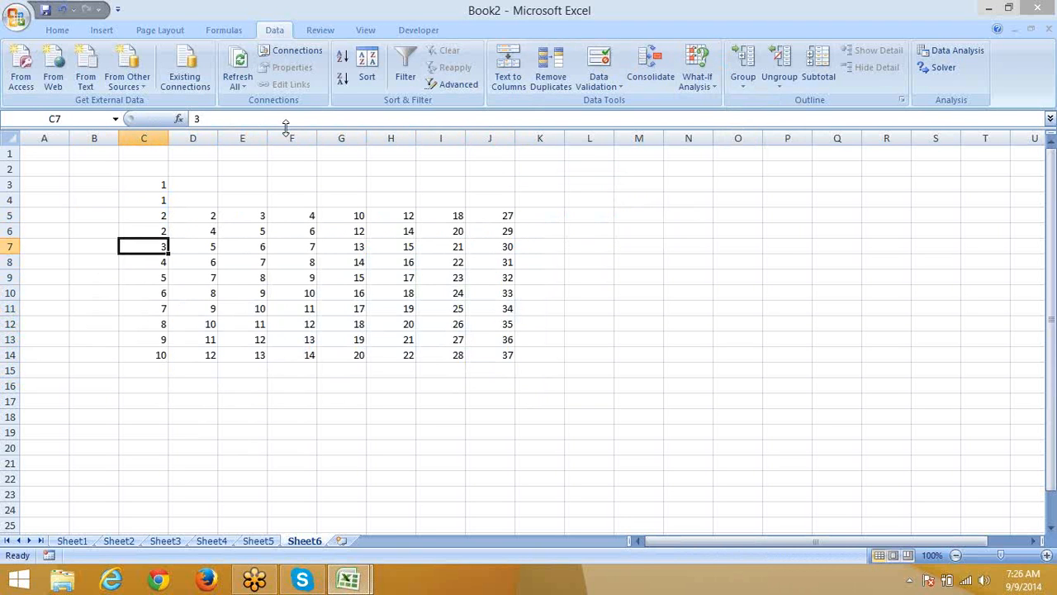
{"action": "key", "text": "Down"}
{"action": "key", "text": "Down"}
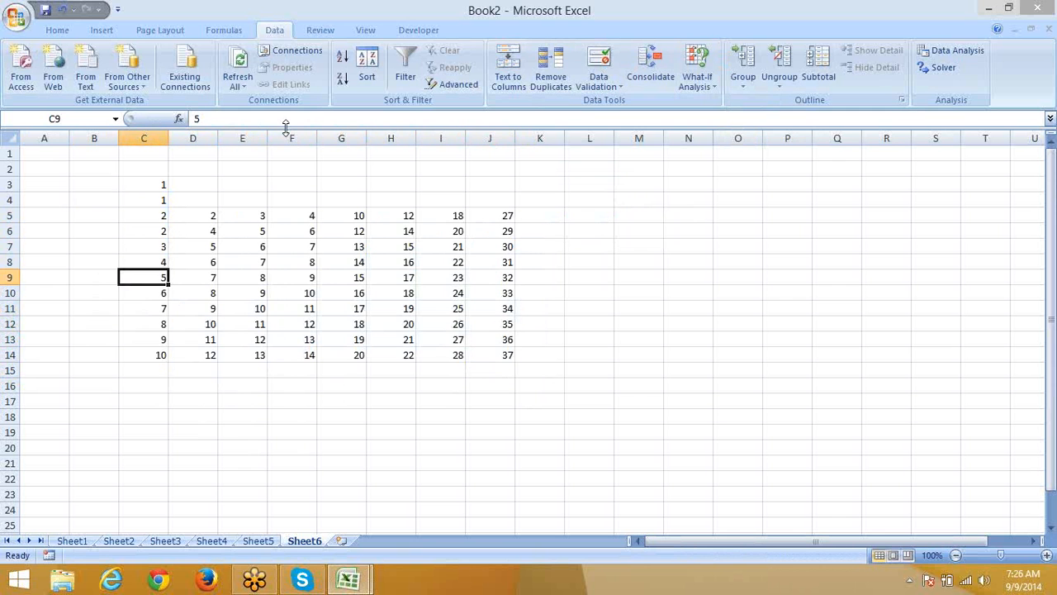
{"action": "key", "text": "Down"}
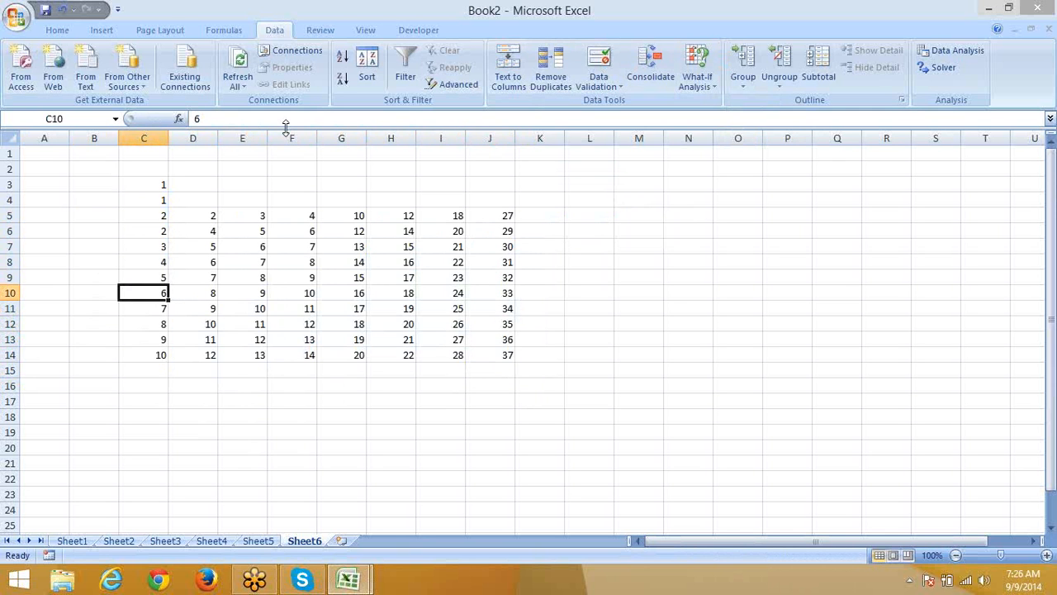
{"action": "key", "text": "Up"}
{"action": "key", "text": "Up"}
{"action": "key", "text": "Up"}
{"action": "key", "text": "Up"}
{"action": "key", "text": "Up"}
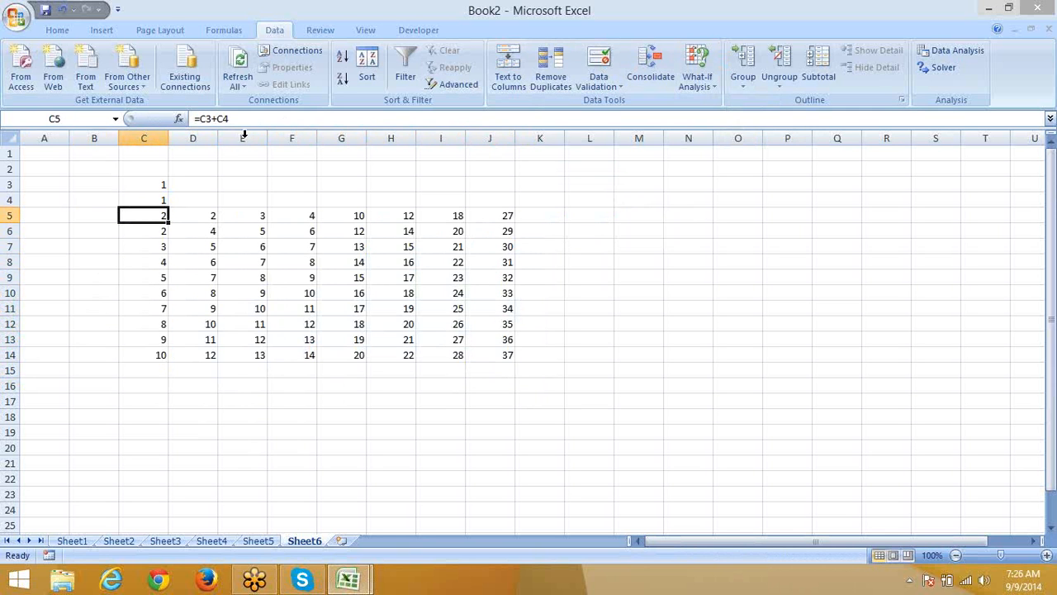
- Change the formula in C5 to subtract C4 from C3 instead of adding them
{"action": "left_click", "coordinate": [213, 119]}
{"action": "key", "text": "Delete"}
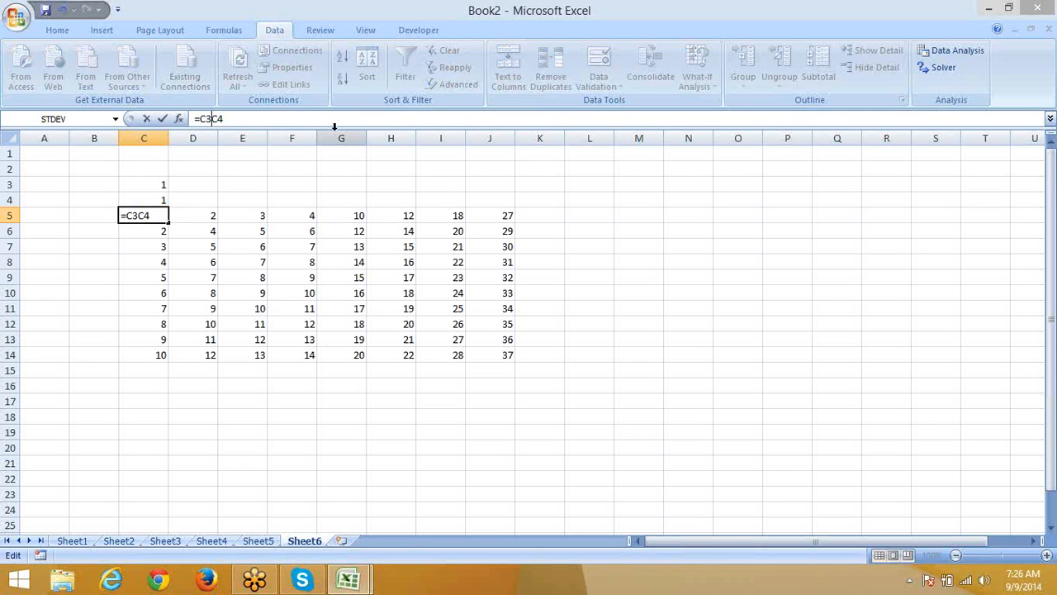
{"action": "type", "text": "-"}
{"action": "key", "text": "Return"}
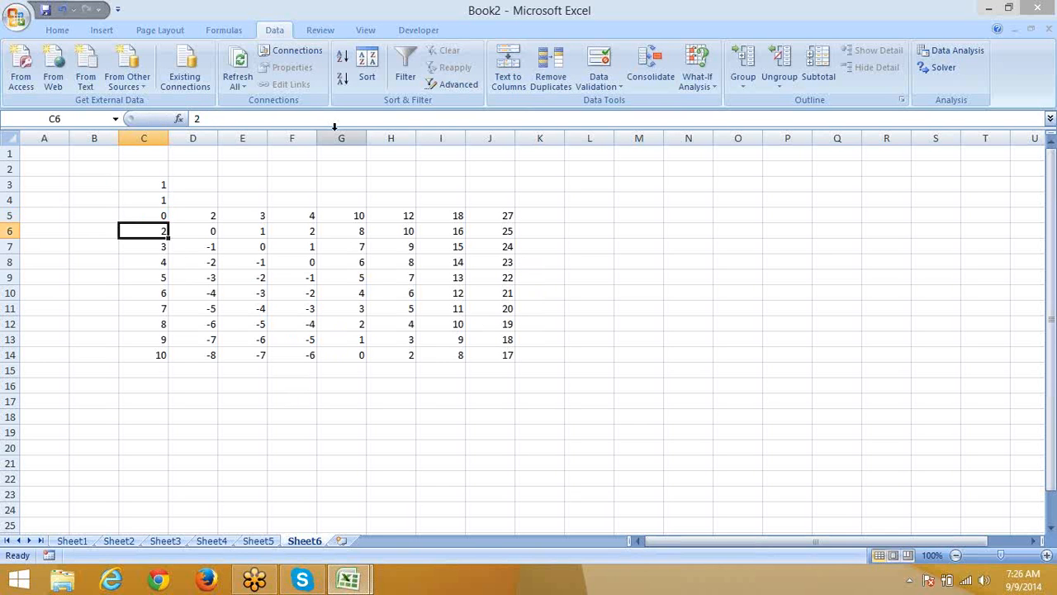
{"action": "key", "text": "Up"}
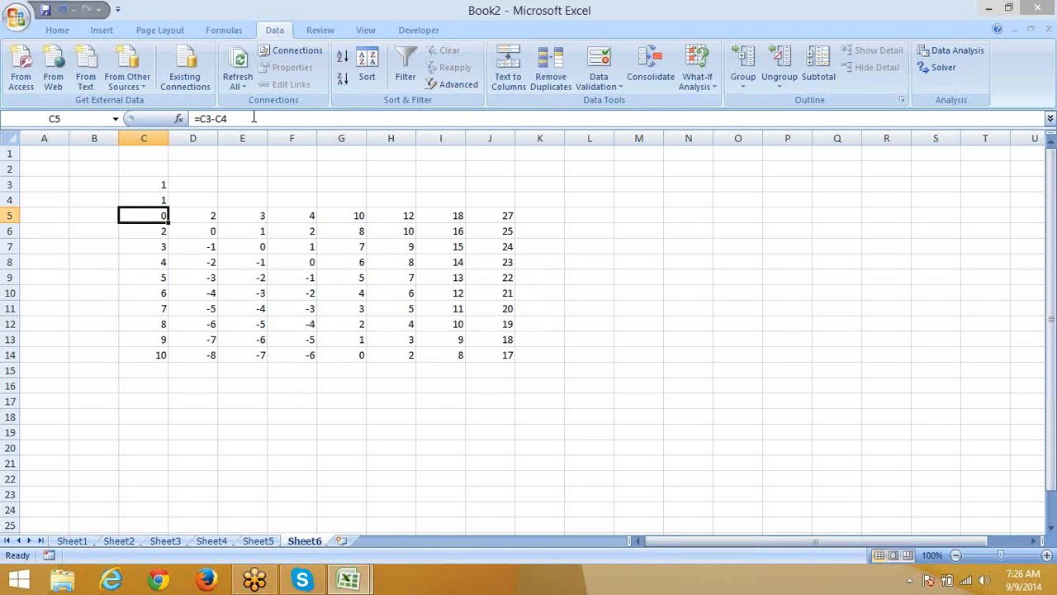
- Change the formula in C5 to divide C3 by C4
{"action": "left_click", "coordinate": [209, 119]}
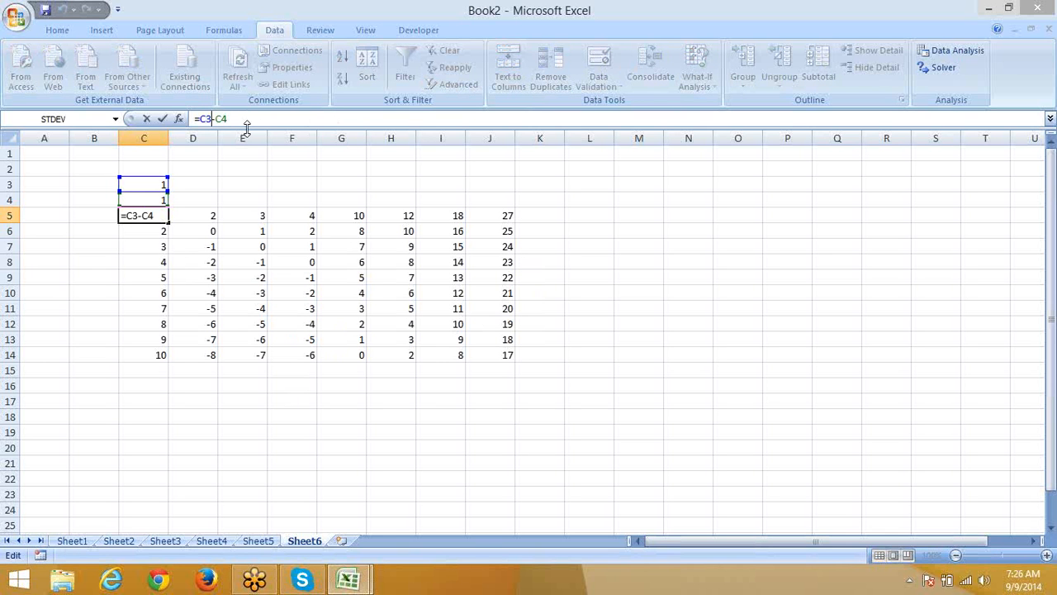
{"action": "key", "text": "Delete"}
{"action": "type", "text": "/"}
{"action": "key", "text": "Return"}
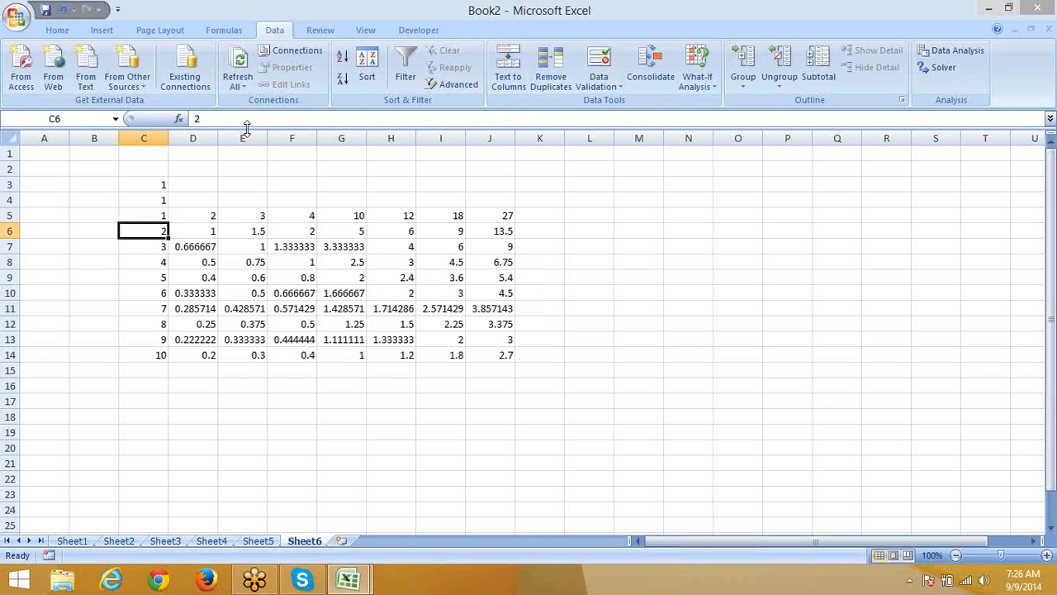
- Undo the recent formula edits in C5 until it reads =C3*C4 again
{"action": "key", "text": "ctrl+z"}
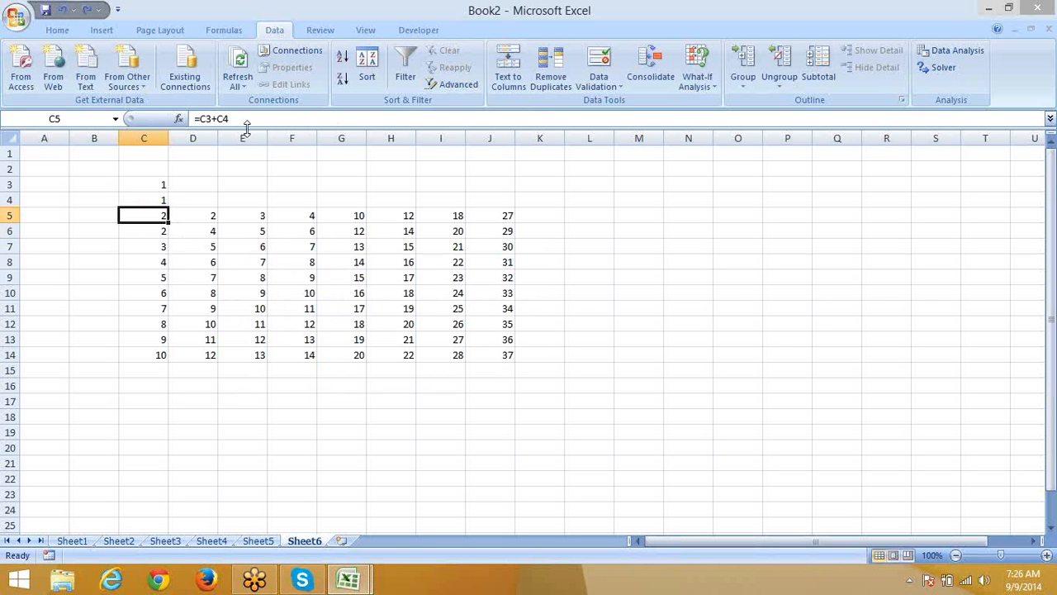
{"action": "key", "text": "ctrl+z"}
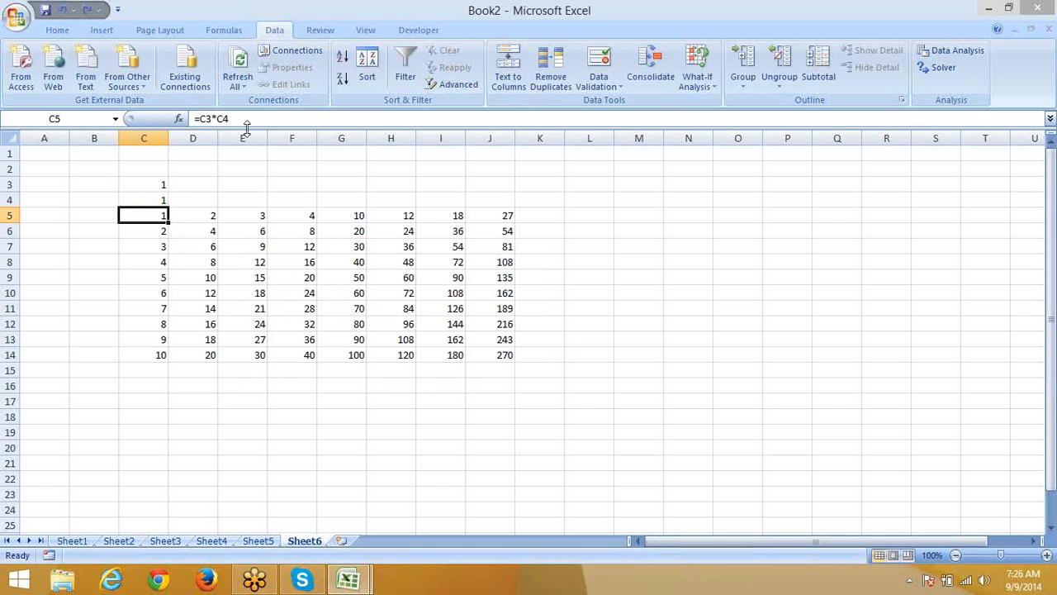
{"action": "left_click", "coordinate": [696, 86]}
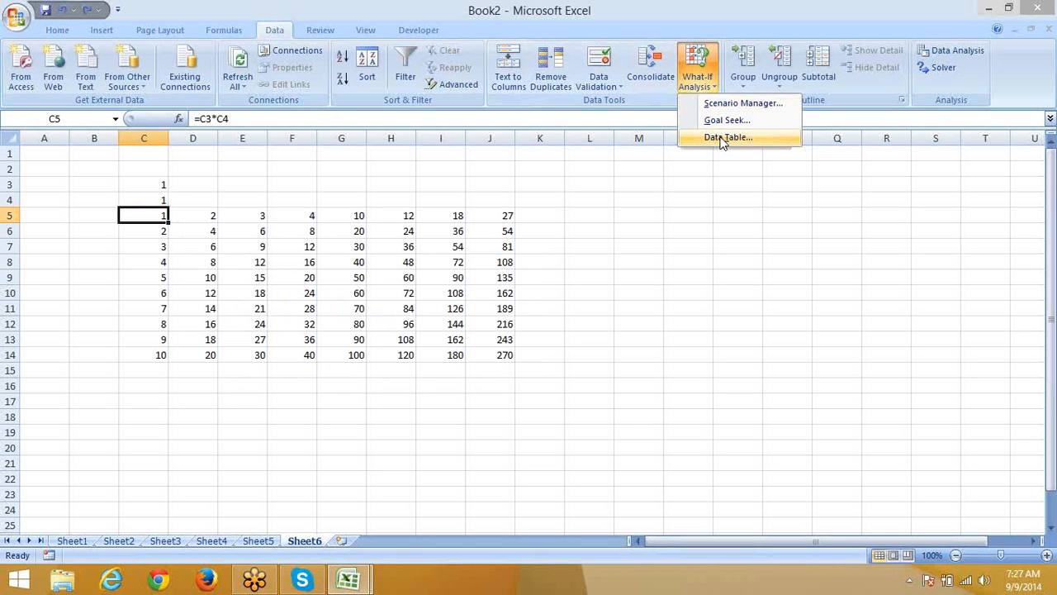
{"action": "left_click", "coordinate": [716, 276]}
{"action": "left_click", "coordinate": [261, 432]}
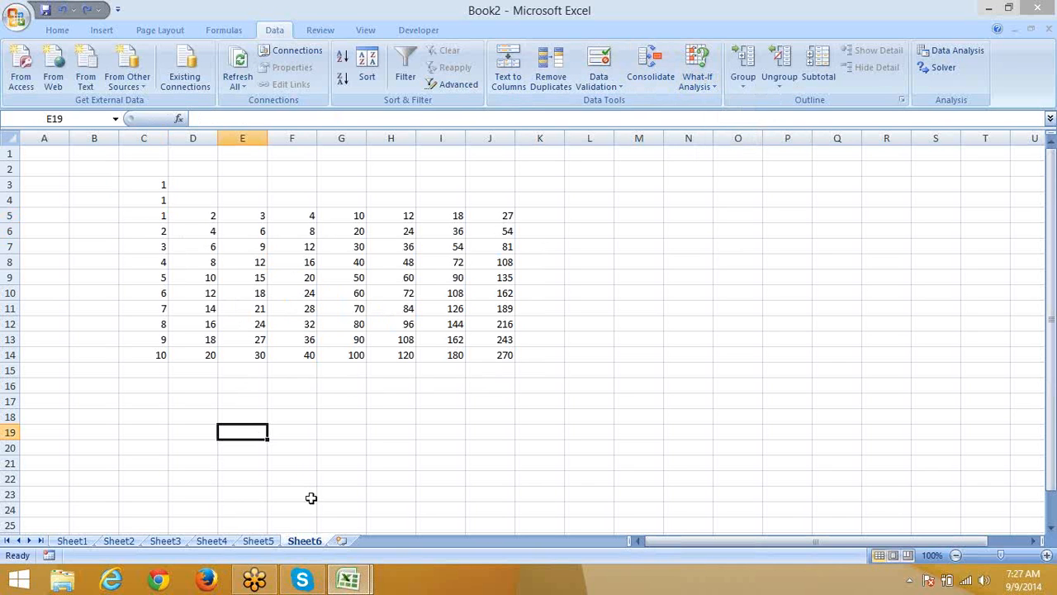
- Insert a new blank worksheet after Sheet6
{"action": "left_click", "coordinate": [342, 540]}
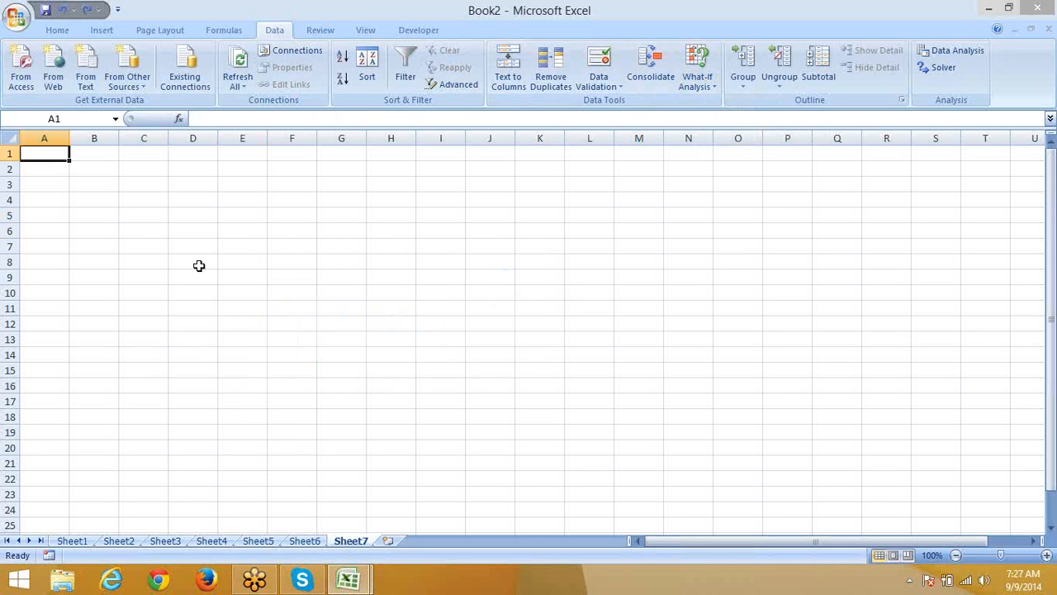
{"action": "left_click", "coordinate": [124, 156]}
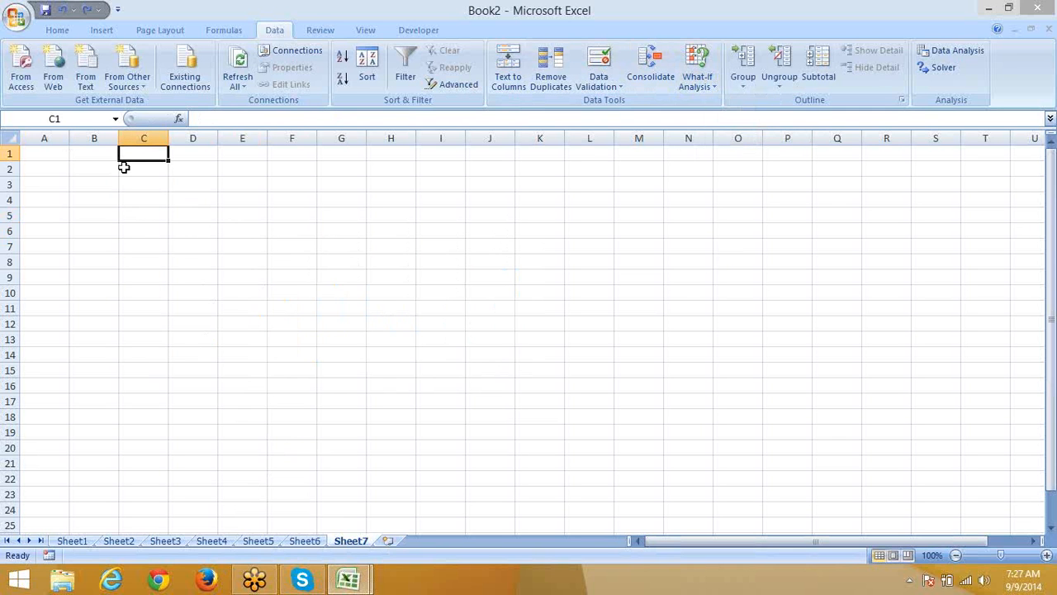
{"action": "left_click", "coordinate": [124, 168]}
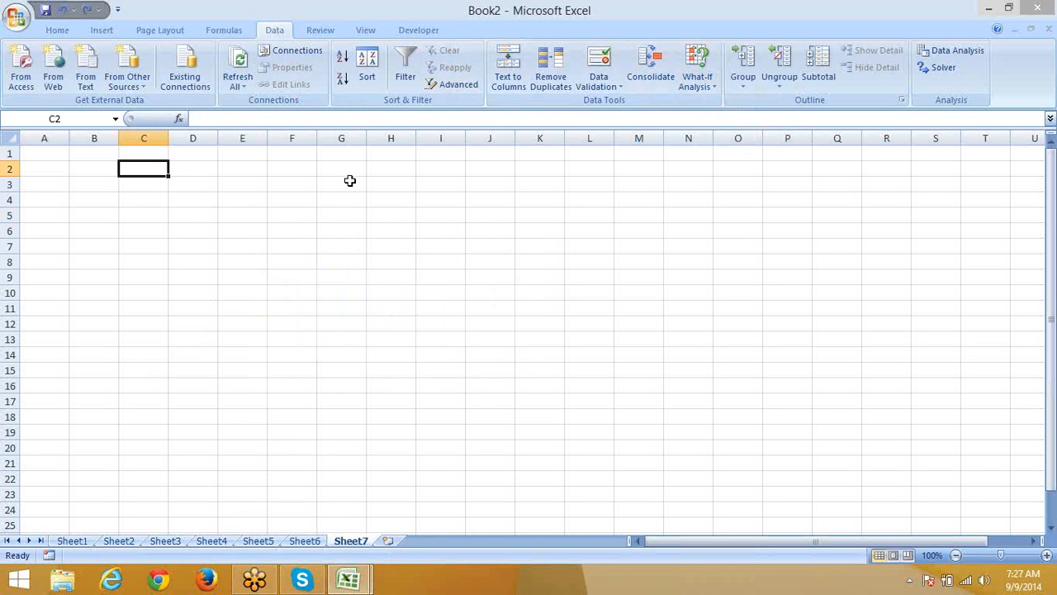
- Switch to the DATA workbook and go to the call records table on Sheet1
{"action": "left_click", "coordinate": [82, 542]}
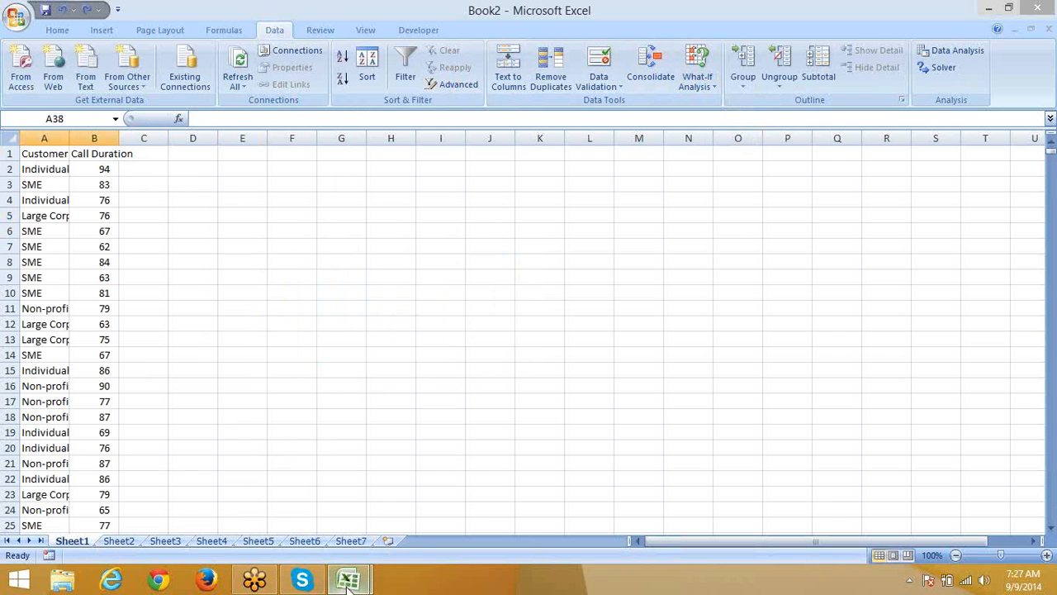
{"action": "mouse_move", "coordinate": [349, 583]}
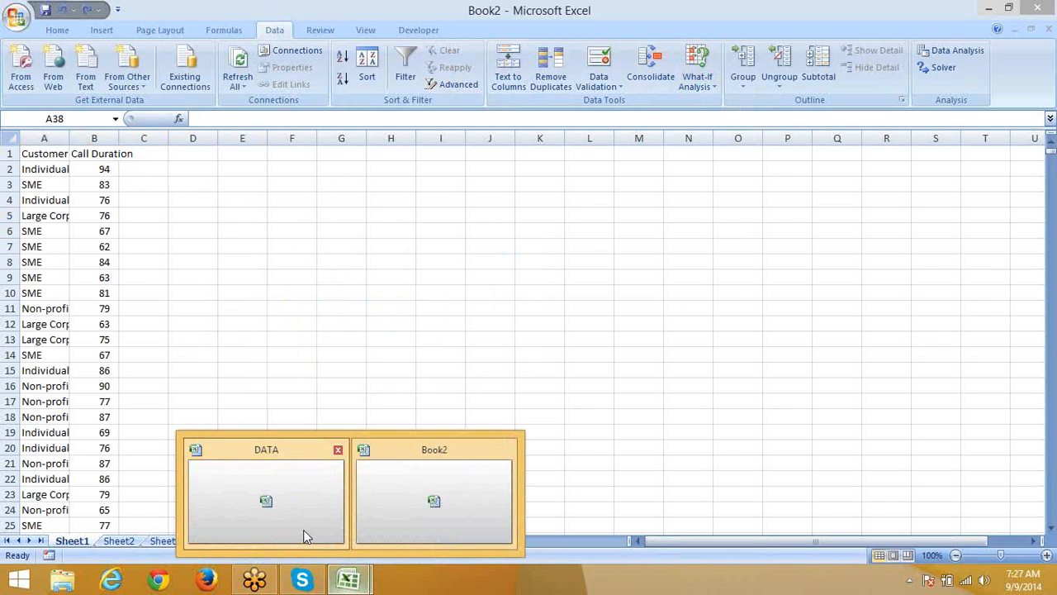
{"action": "left_click", "coordinate": [304, 535]}
{"action": "left_click", "coordinate": [133, 262]}
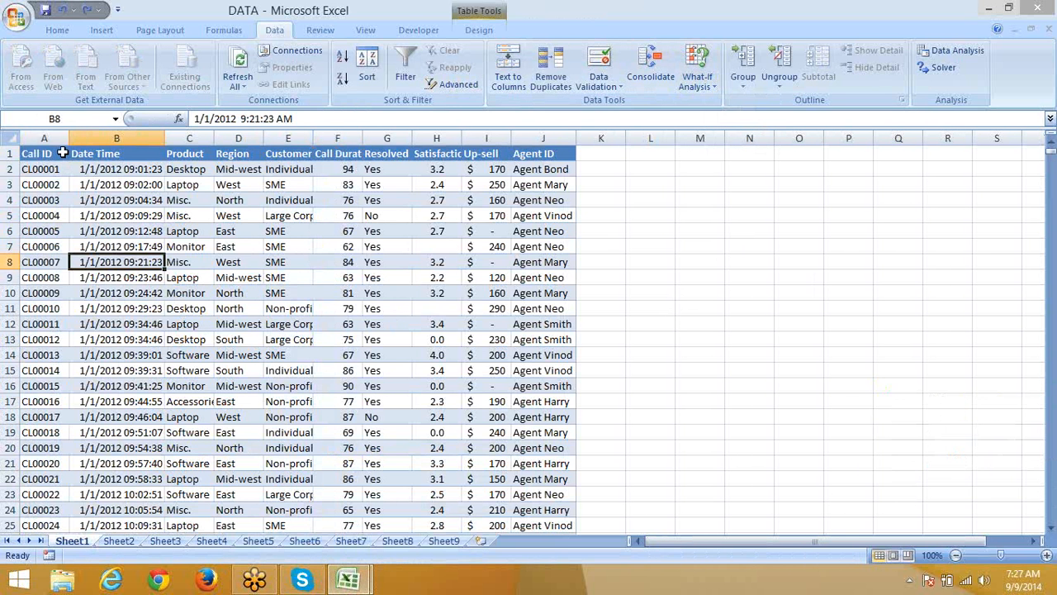
{"action": "left_click", "coordinate": [54, 146]}
{"action": "left_click", "coordinate": [46, 144]}
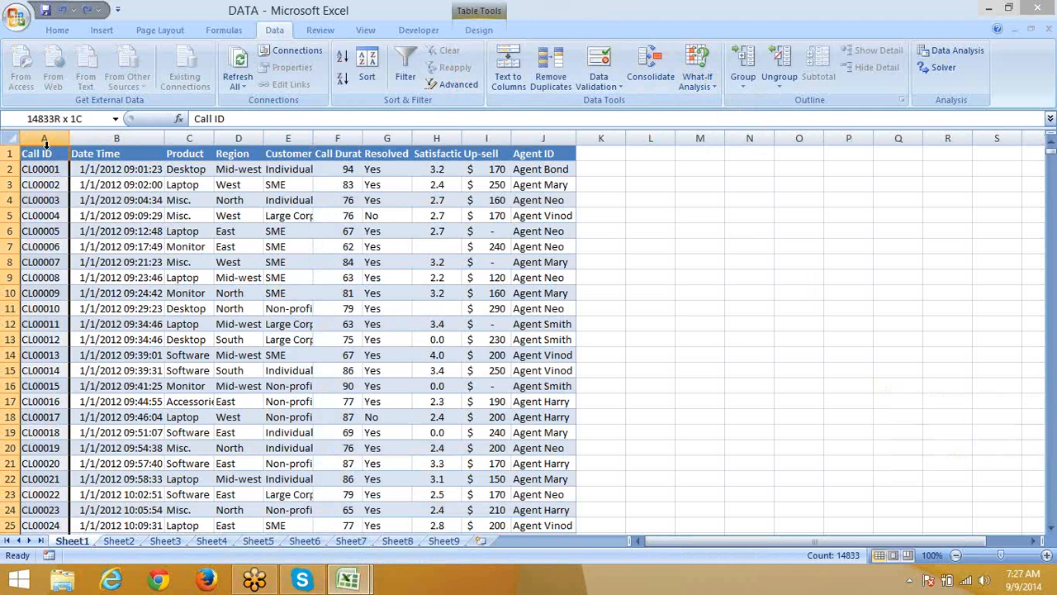
{"action": "left_click", "coordinate": [43, 167]}
- Copy the table's header row and first 100 records, range A1:J101, from the DATA workbook
{"action": "left_click", "coordinate": [40, 154]}
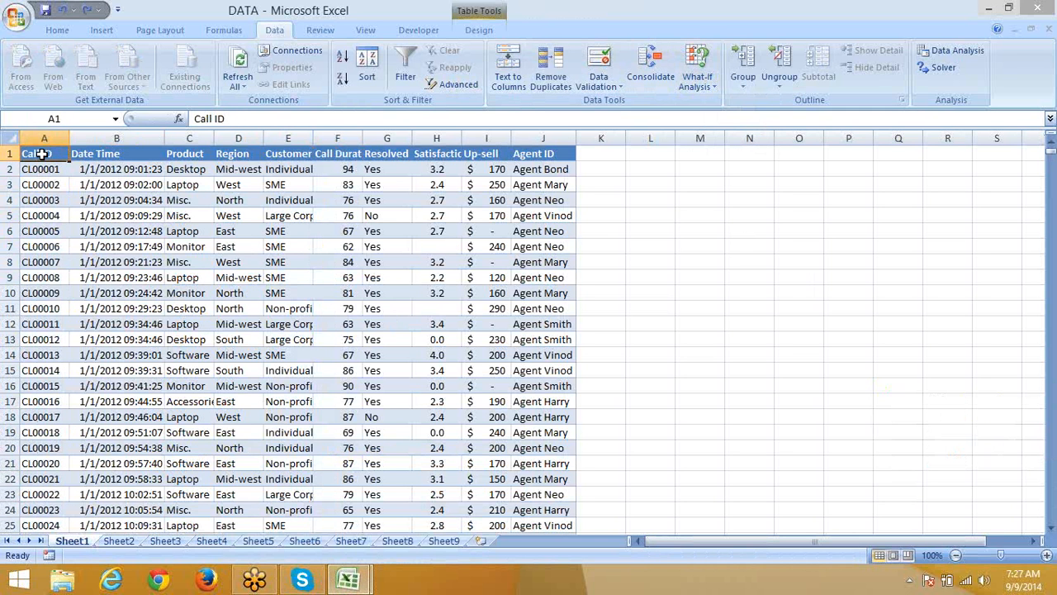
{"action": "key", "text": "shift+Right"}
{"action": "key", "text": "shift+Right"}
{"action": "key", "text": "shift+Right"}
{"action": "key", "text": "shift+Right"}
{"action": "key", "text": "shift+Right"}
{"action": "key", "text": "shift+Right"}
{"action": "key", "text": "shift+Right"}
{"action": "key", "text": "shift+Right"}
{"action": "key", "text": "shift+Right"}
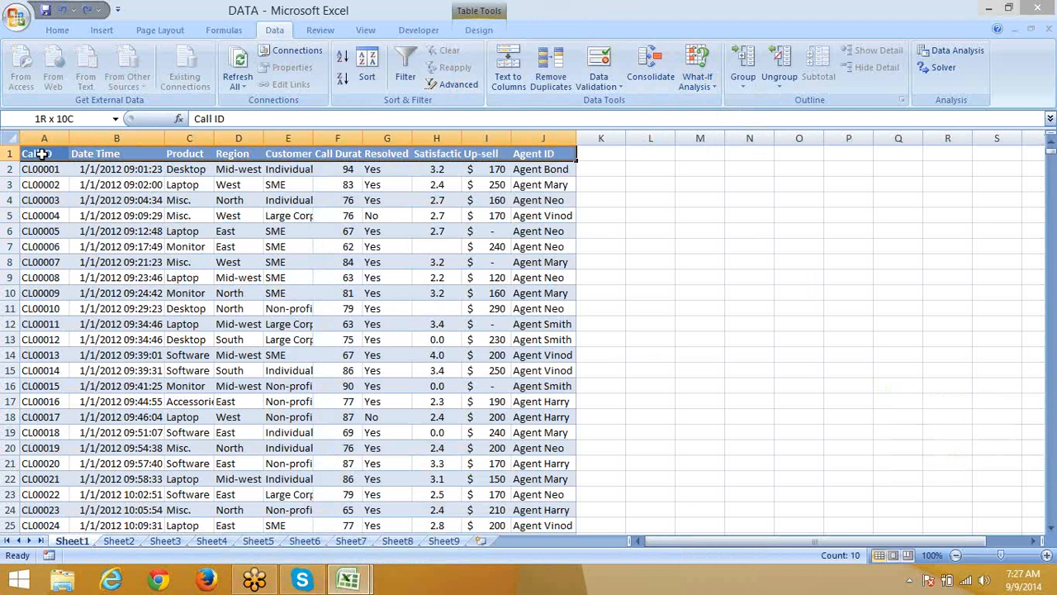
{"action": "key", "text": "shift+Down"}
{"action": "key", "text": "shift+Down"}
{"action": "key", "text": "shift+Down"}
{"action": "key", "text": "shift+Down"}
{"action": "key", "text": "shift+Down"}
{"action": "key", "text": "shift+Down"}
{"action": "key", "text": "shift+Down"}
{"action": "key", "text": "shift+Down"}
{"action": "key", "text": "shift+Down"}
{"action": "key", "text": "shift+Down"}
{"action": "key", "text": "shift+Down"}
{"action": "key", "text": "shift+Down"}
{"action": "key", "text": "shift+Down"}
{"action": "key", "text": "shift+Down"}
{"action": "key", "text": "shift+Down"}
{"action": "key", "text": "shift+Down"}
{"action": "key", "text": "shift+Down"}
{"action": "key", "text": "shift+Down"}
{"action": "key", "text": "shift+Down"}
{"action": "key", "text": "shift+Down"}
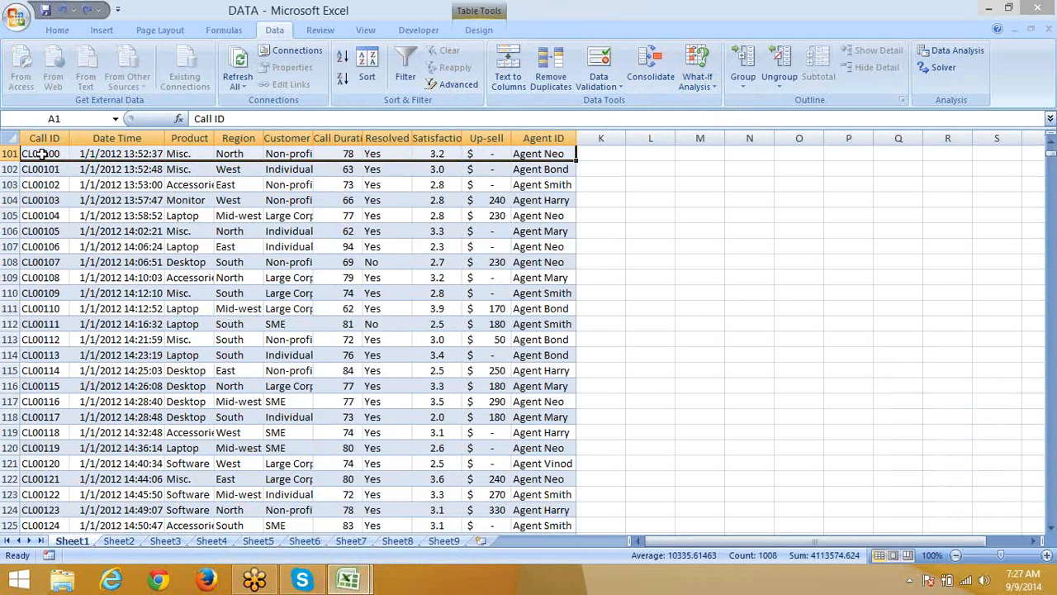
{"action": "key", "text": "ctrl+c"}
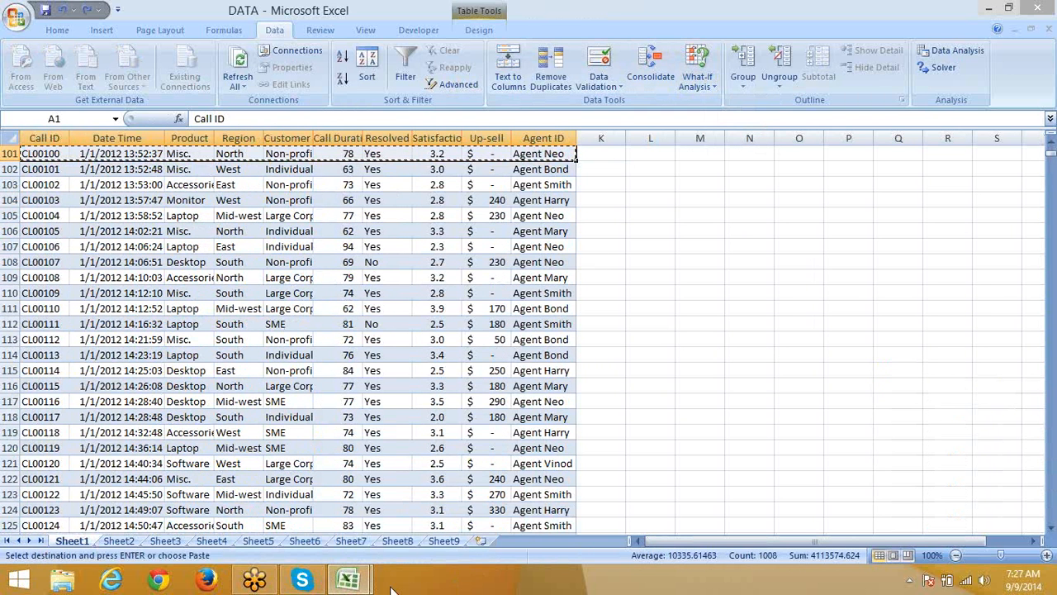
- Switch back to Book2 and paste the copied records at A1 of a new sheet added after Sheet7
{"action": "mouse_move", "coordinate": [348, 580]}
{"action": "left_click", "coordinate": [380, 514]}
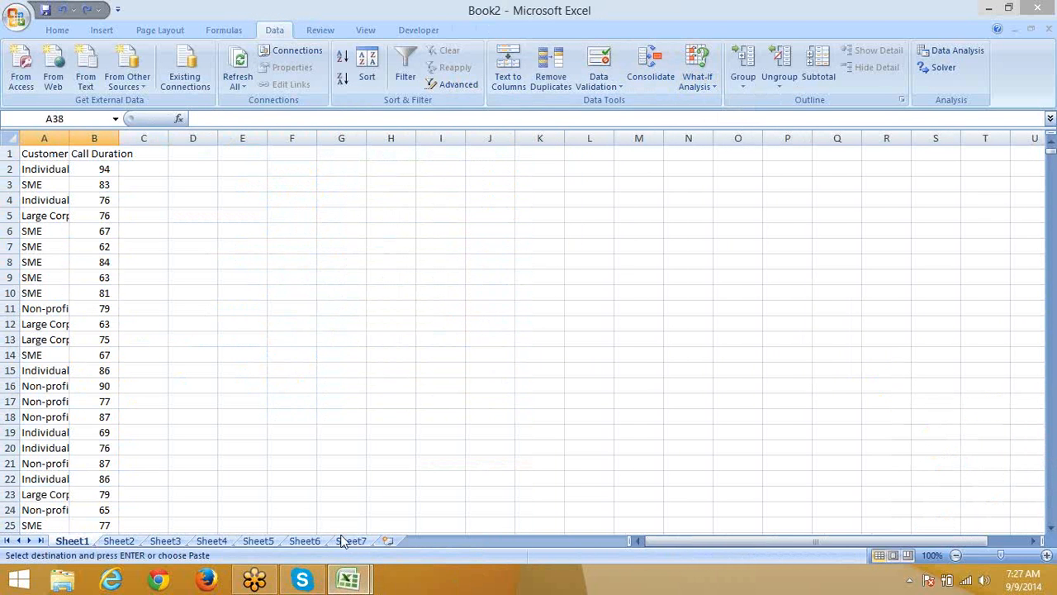
{"action": "left_click", "coordinate": [132, 542]}
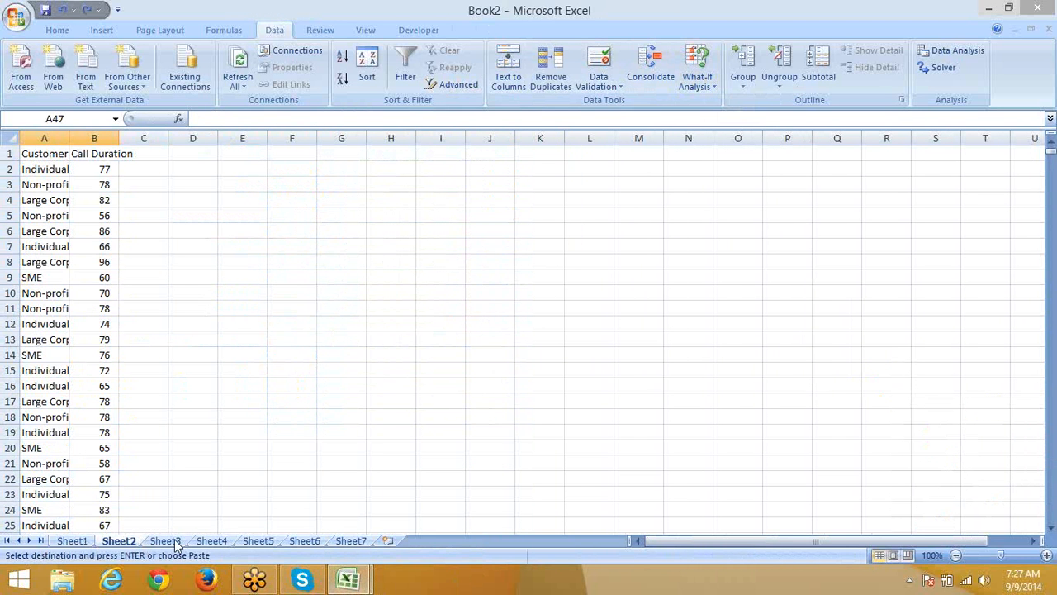
{"action": "left_click", "coordinate": [387, 541]}
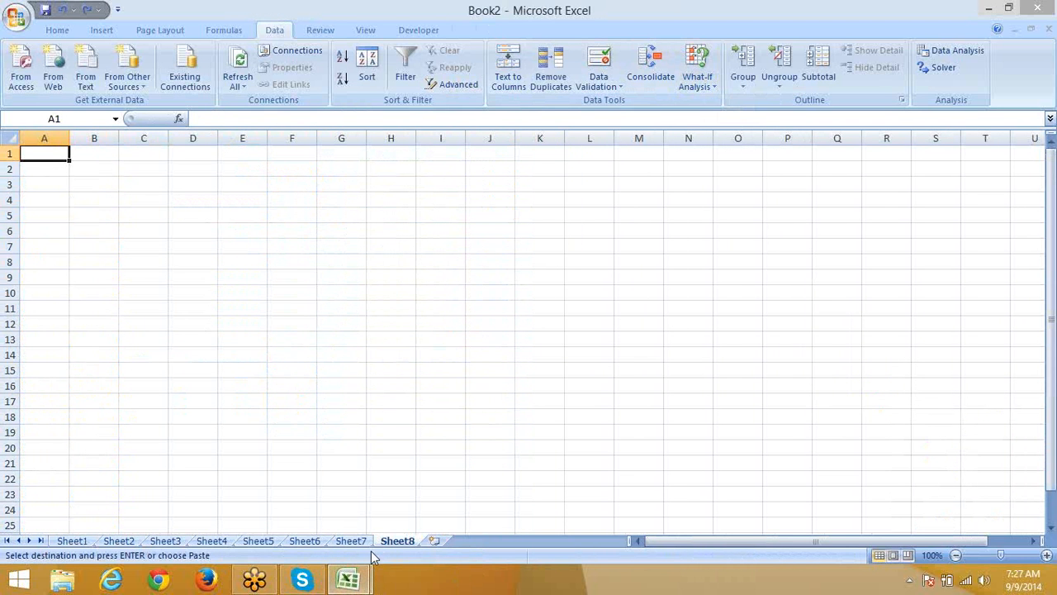
{"action": "key", "text": "ctrl+v"}
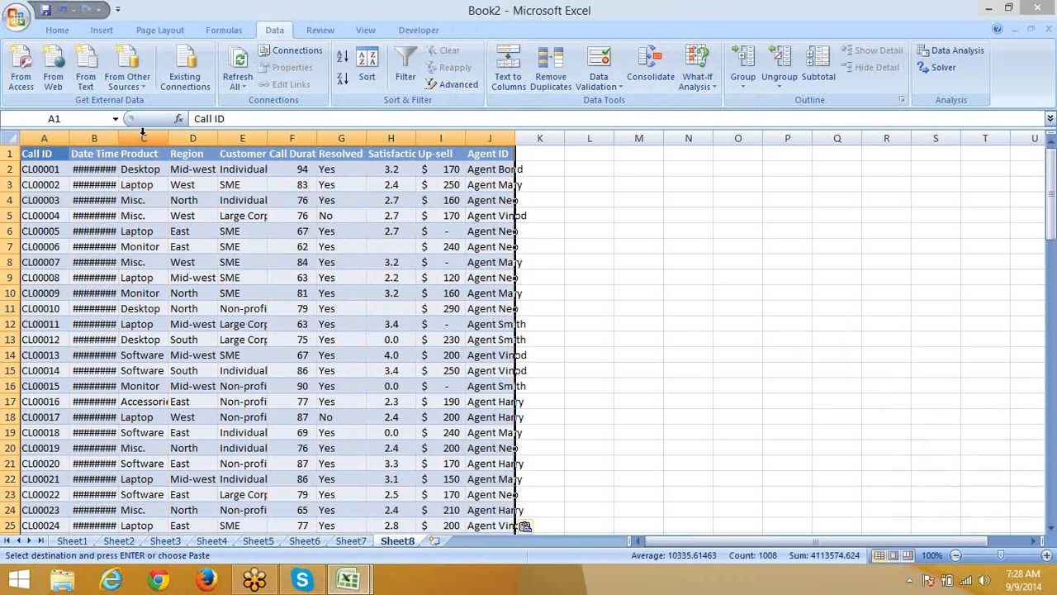
- Delete the Call ID and Date Time columns from the pasted data on Sheet8
{"action": "left_click", "coordinate": [94, 138]}
{"action": "key", "text": "ctrl+c"}
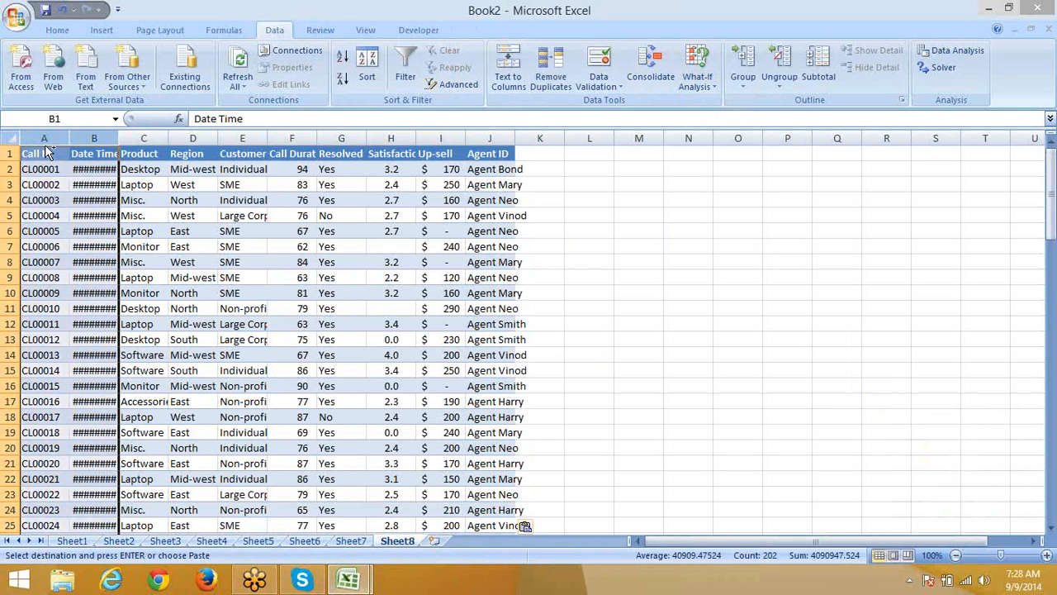
{"action": "key", "text": "ctrl+minus"}
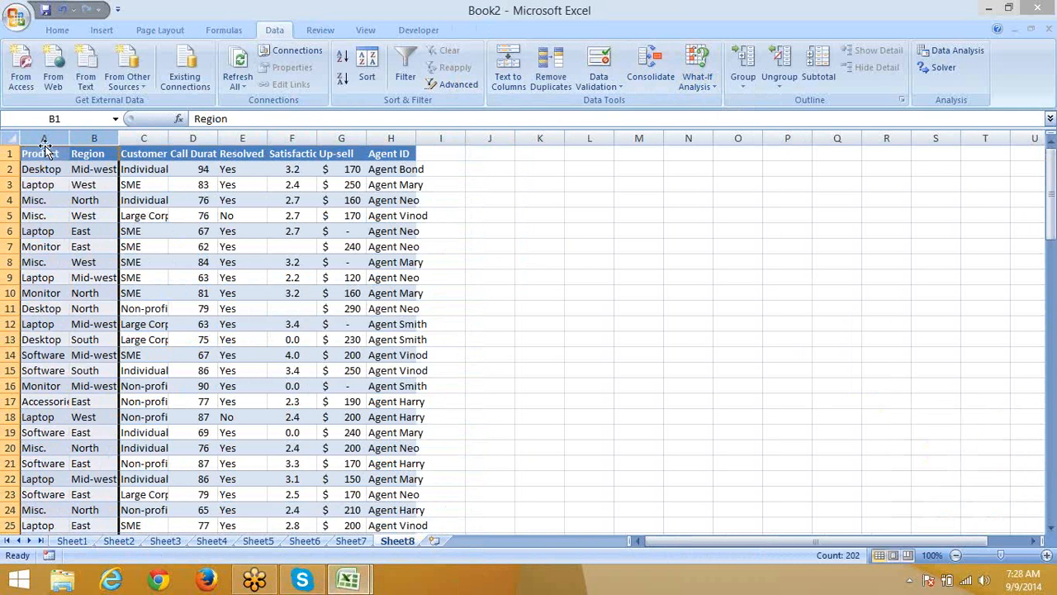
- Sort A1:H101 by Product values from A to Z and autofit the width of column A
{"action": "left_click_drag", "start_coordinate": [46, 154], "coordinate": [369, 144]}
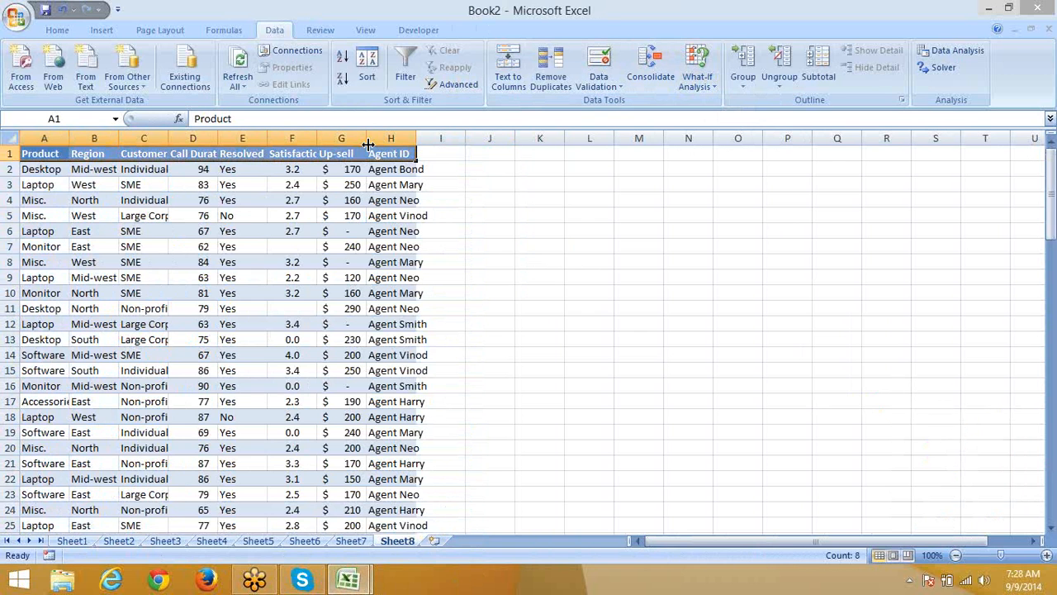
{"action": "key", "text": "ctrl+shift+Down"}
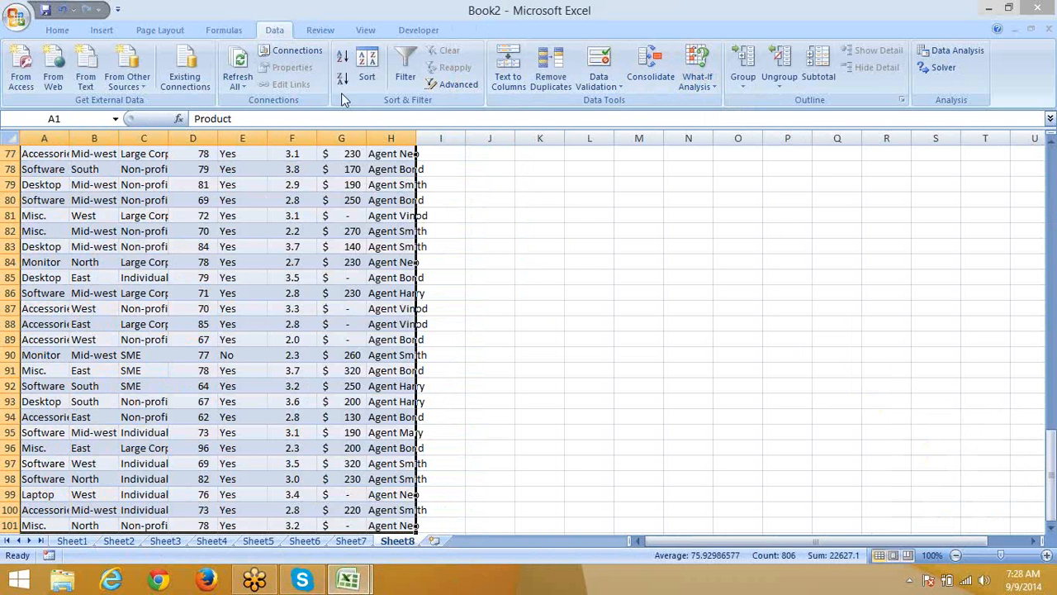
{"action": "left_click", "coordinate": [369, 76]}
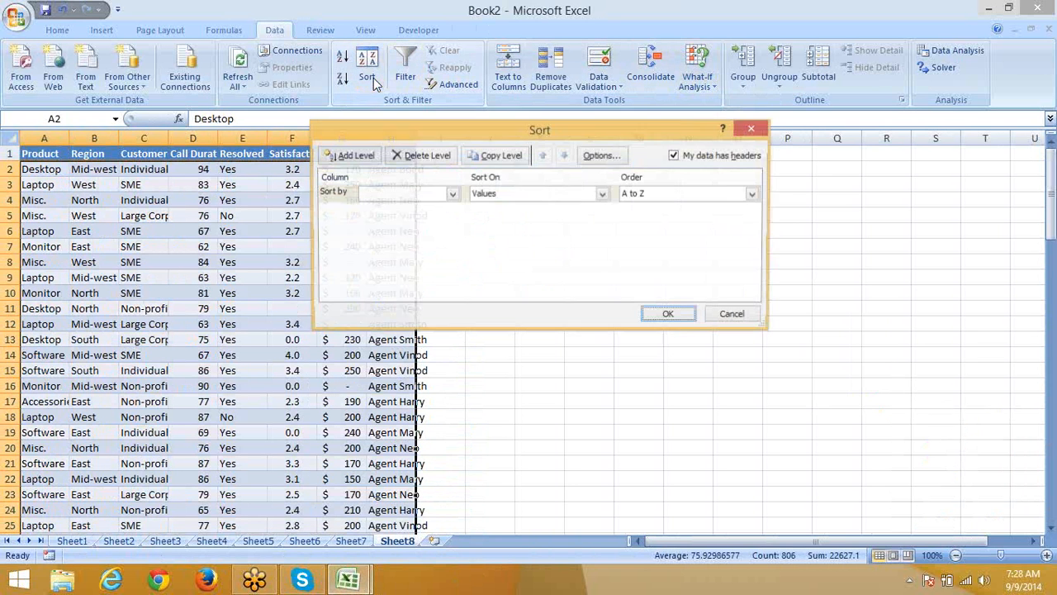
{"action": "left_click", "coordinate": [444, 194]}
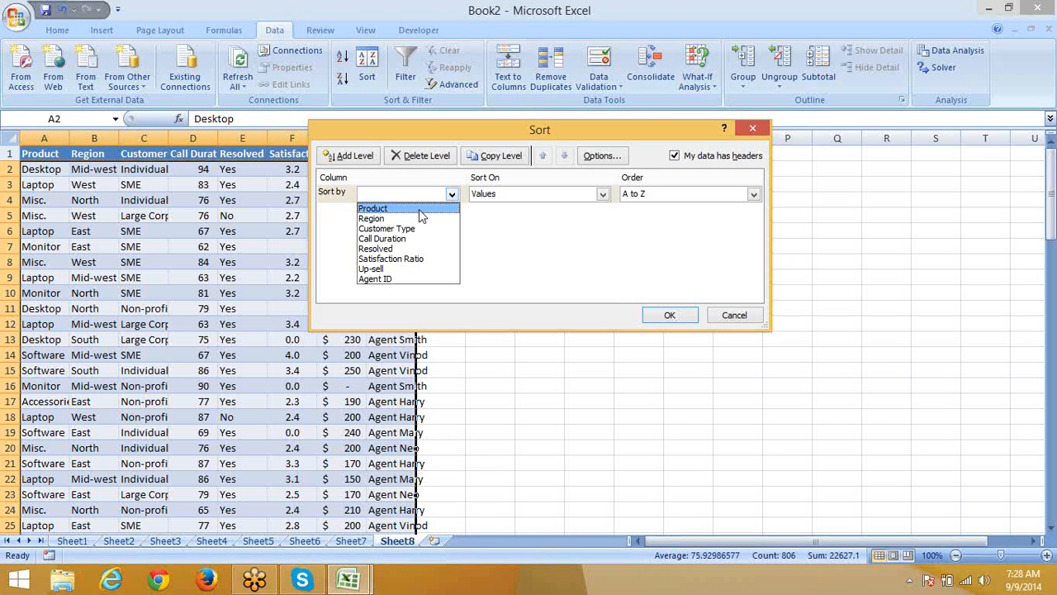
{"action": "left_click", "coordinate": [418, 209]}
{"action": "left_click", "coordinate": [673, 315]}
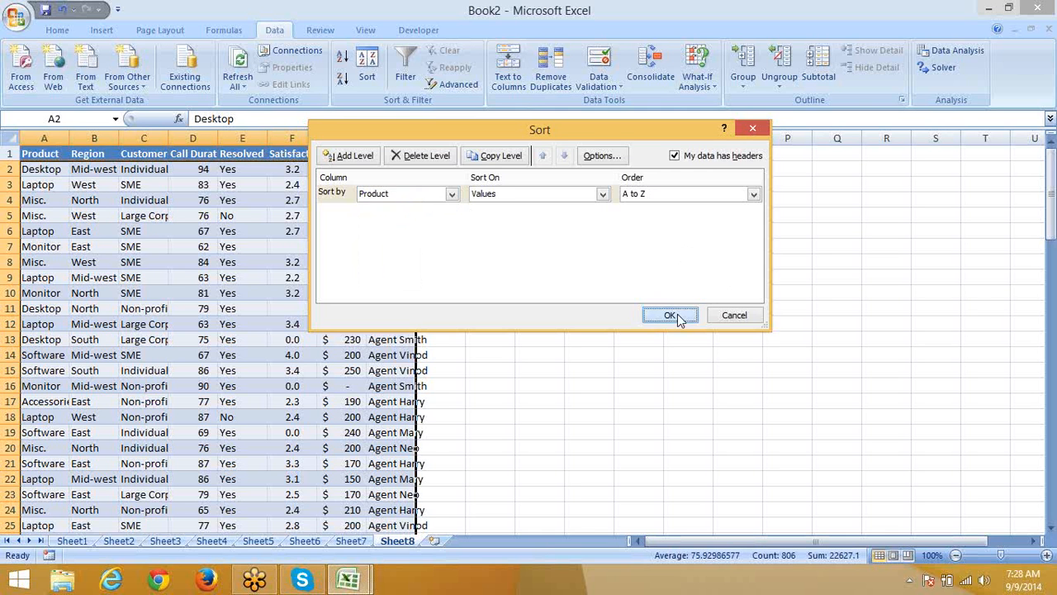
{"action": "left_click", "coordinate": [152, 278]}
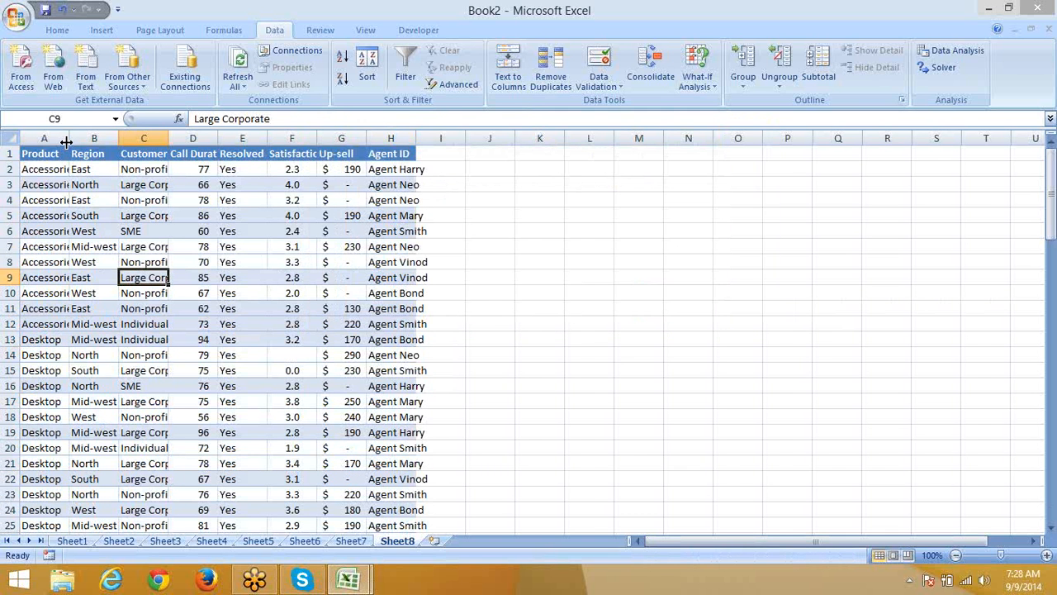
{"action": "double_click", "coordinate": [66, 142]}
- Set up a Subtotal for A1:H101 at each change in Product, using the Sum function
{"action": "left_click", "coordinate": [47, 151]}
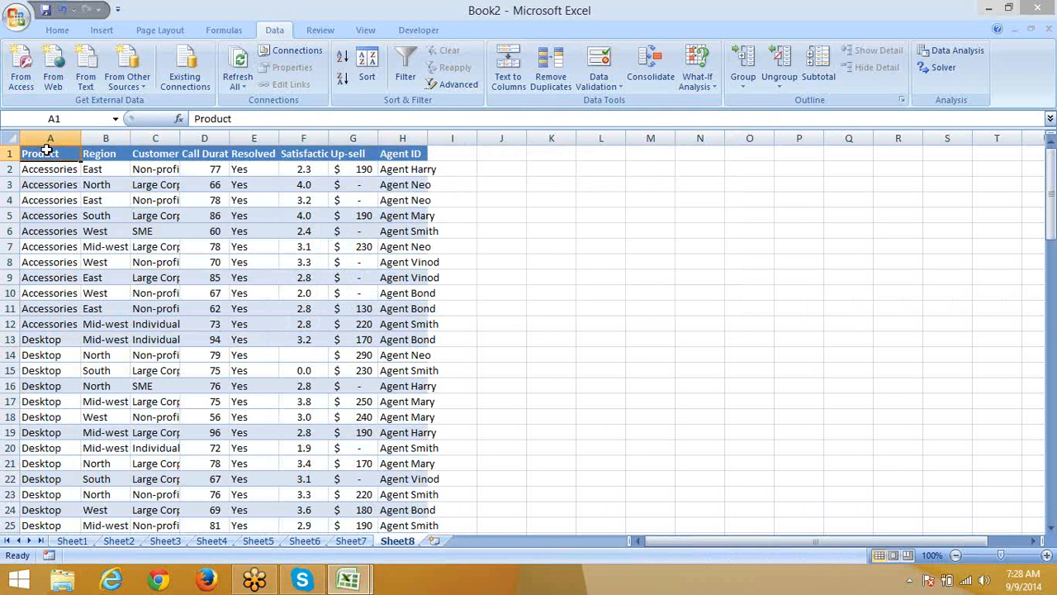
{"action": "key", "text": "ctrl+shift+Right"}
{"action": "key", "text": "ctrl+shift+Down"}
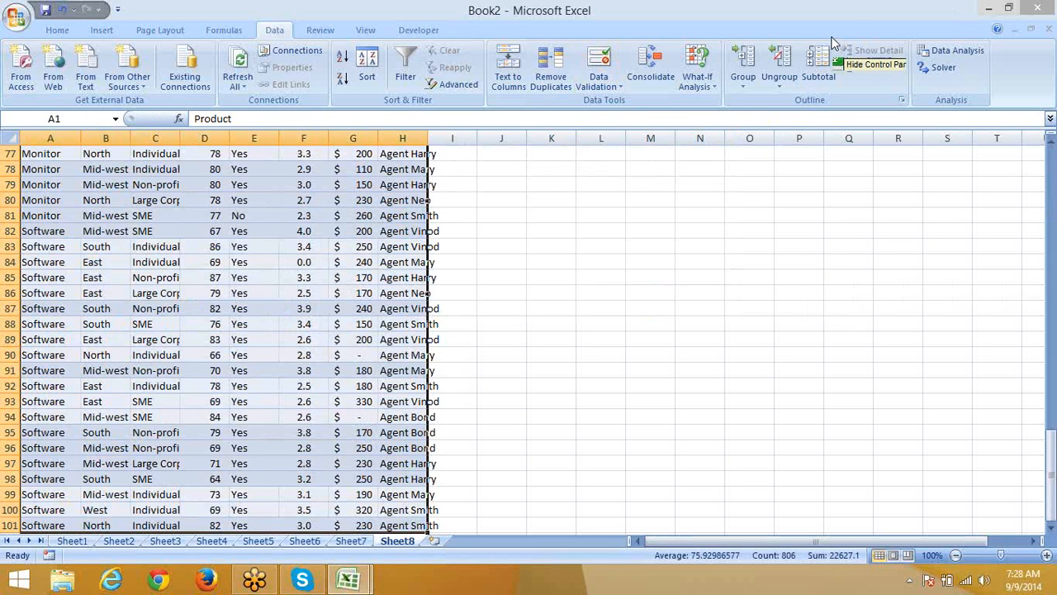
{"action": "left_click", "coordinate": [820, 63]}
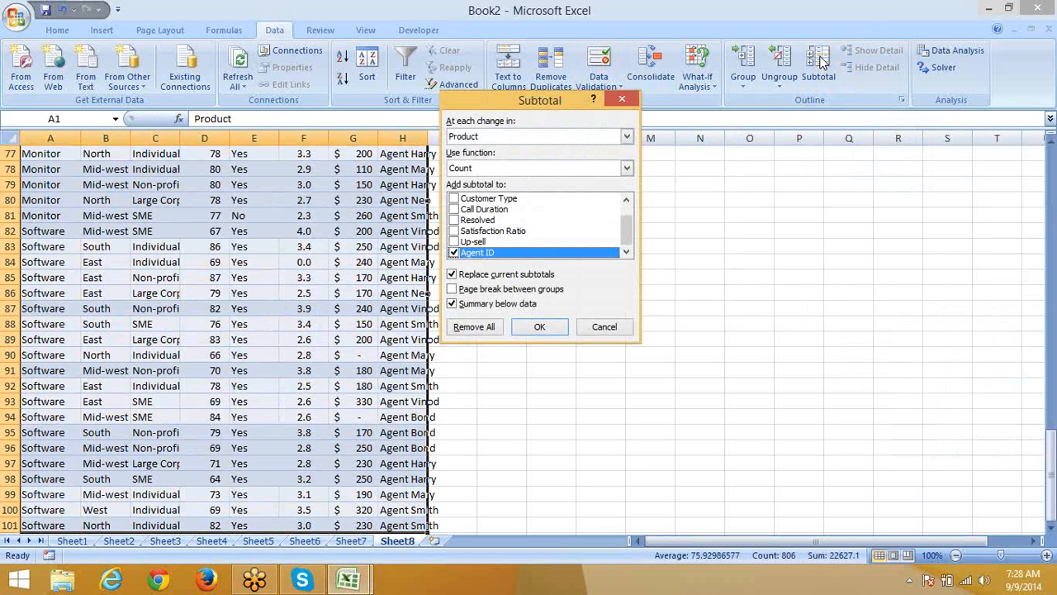
{"action": "mouse_move", "coordinate": [625, 234]}
{"action": "left_mouse_down"}
{"action": "mouse_move", "coordinate": [625, 224]}
{"action": "mouse_move", "coordinate": [628, 252]}
{"action": "left_mouse_up"}
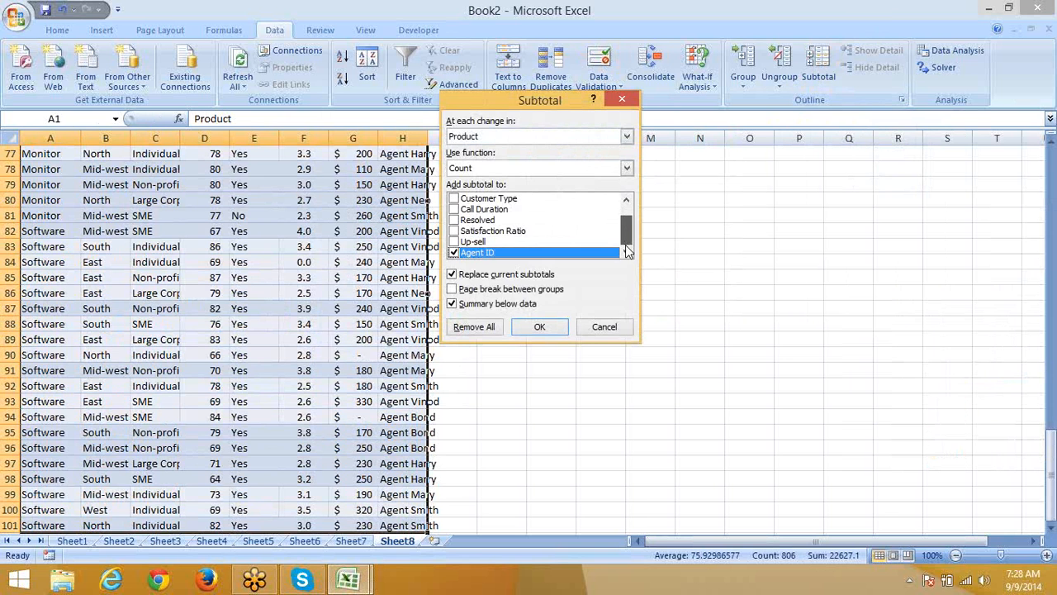
{"action": "left_click_drag", "start_coordinate": [625, 234], "coordinate": [626, 225]}
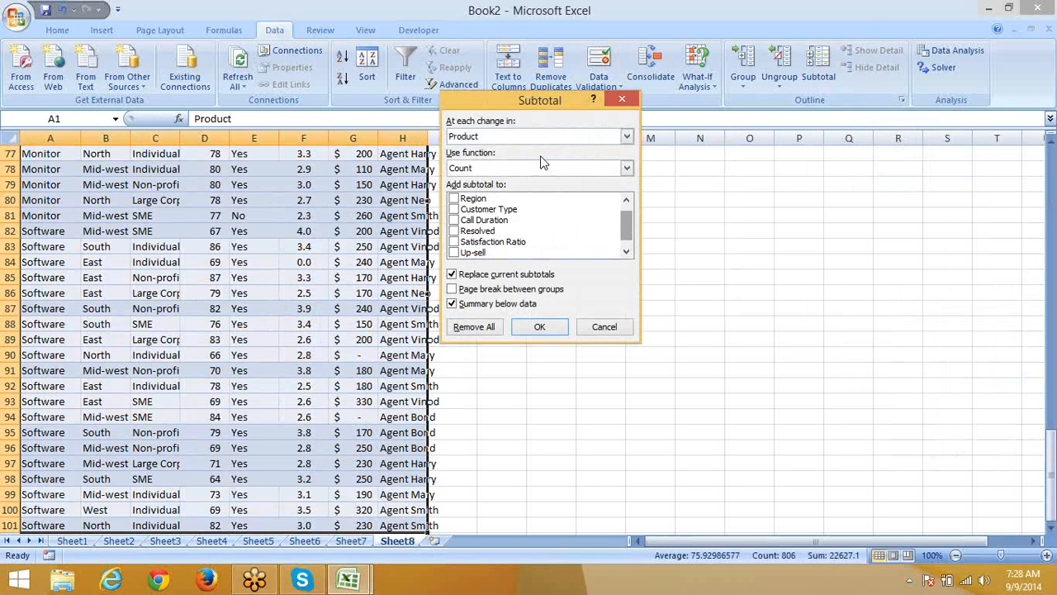
{"action": "left_click", "coordinate": [503, 171]}
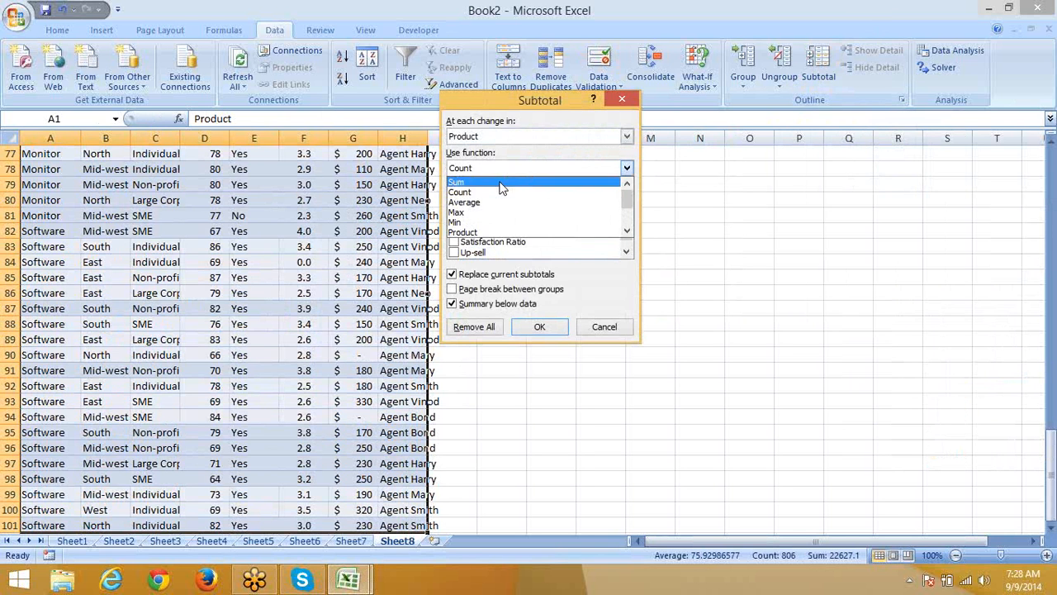
{"action": "left_click", "coordinate": [503, 180]}
{"action": "left_click_drag", "start_coordinate": [626, 228], "coordinate": [628, 212]}
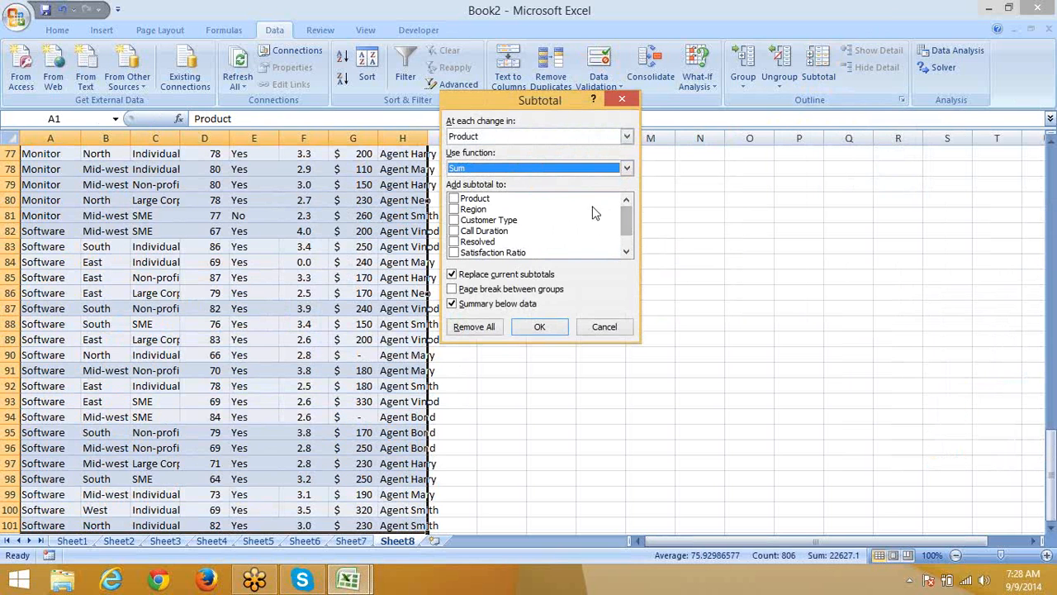
- Leave both Agent ID and Product unselected in the columns to subtotal
{"action": "left_click", "coordinate": [453, 199]}
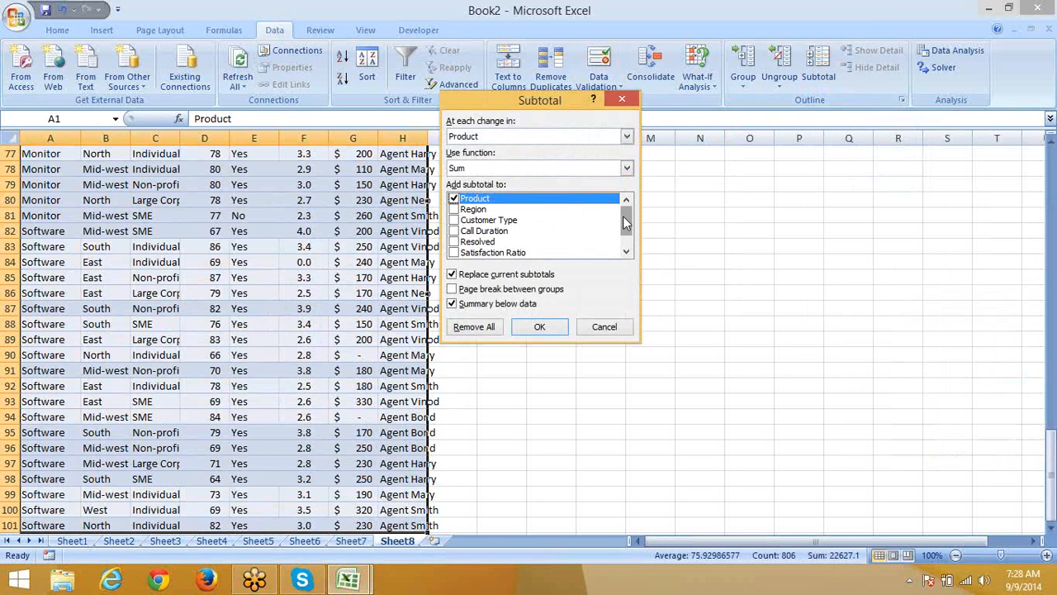
{"action": "left_click_drag", "start_coordinate": [625, 222], "coordinate": [627, 234]}
{"action": "left_click", "coordinate": [460, 253]}
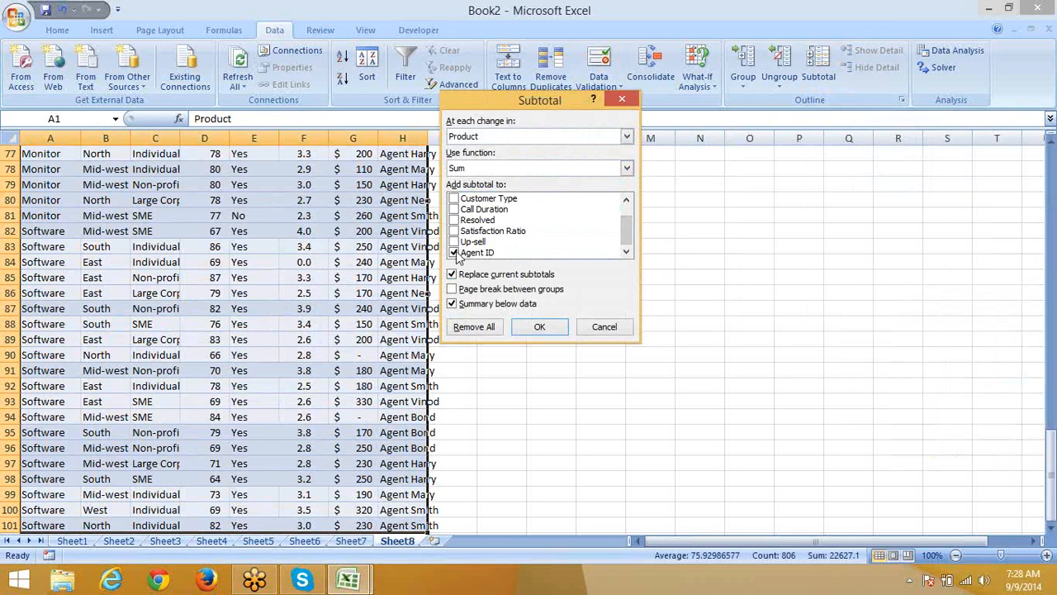
{"action": "left_click", "coordinate": [460, 254]}
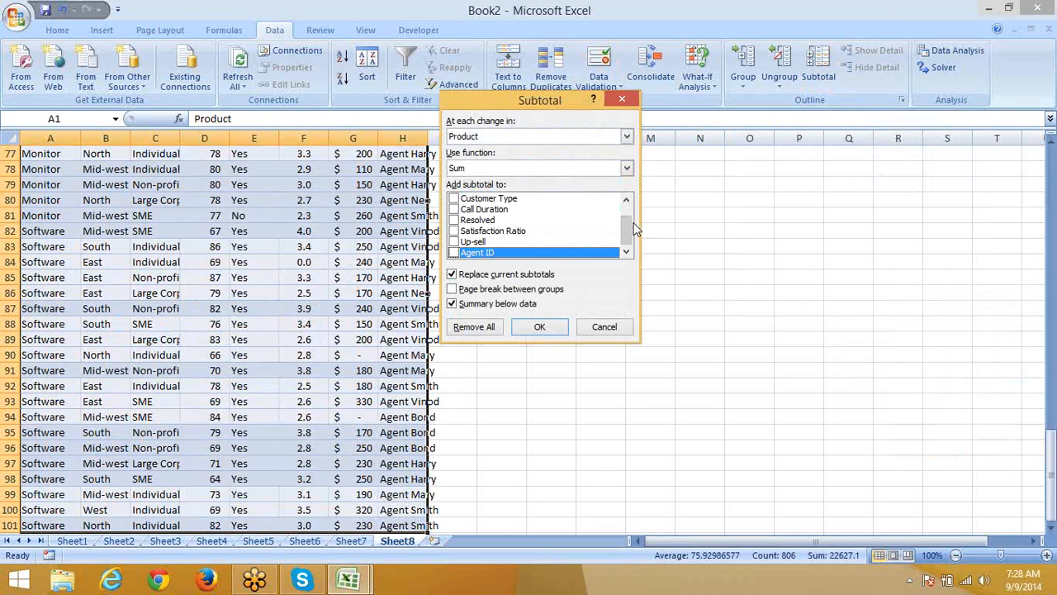
{"action": "left_click_drag", "start_coordinate": [628, 219], "coordinate": [627, 212]}
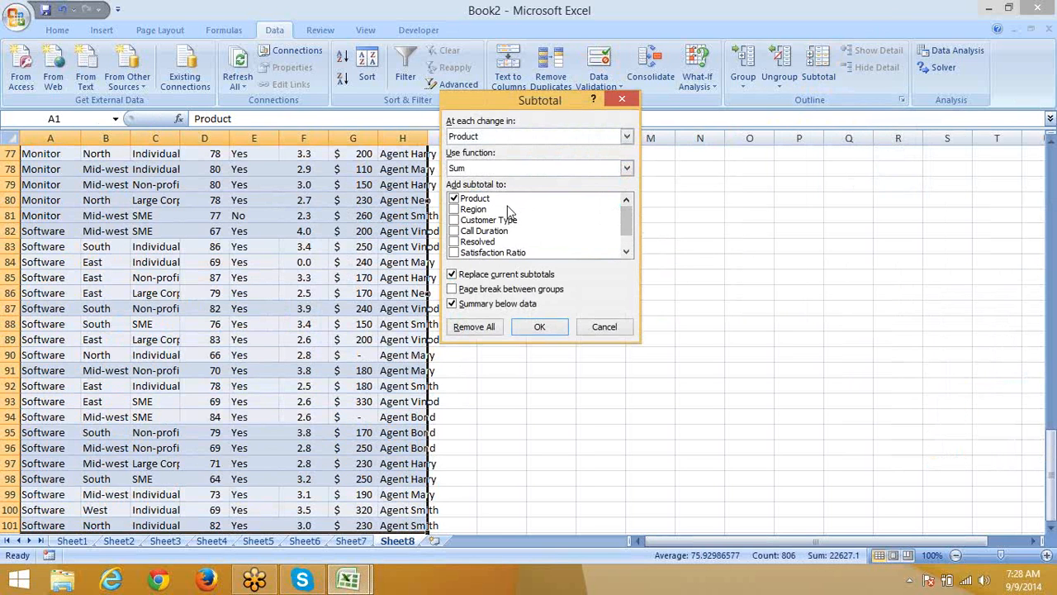
{"action": "left_click", "coordinate": [453, 199]}
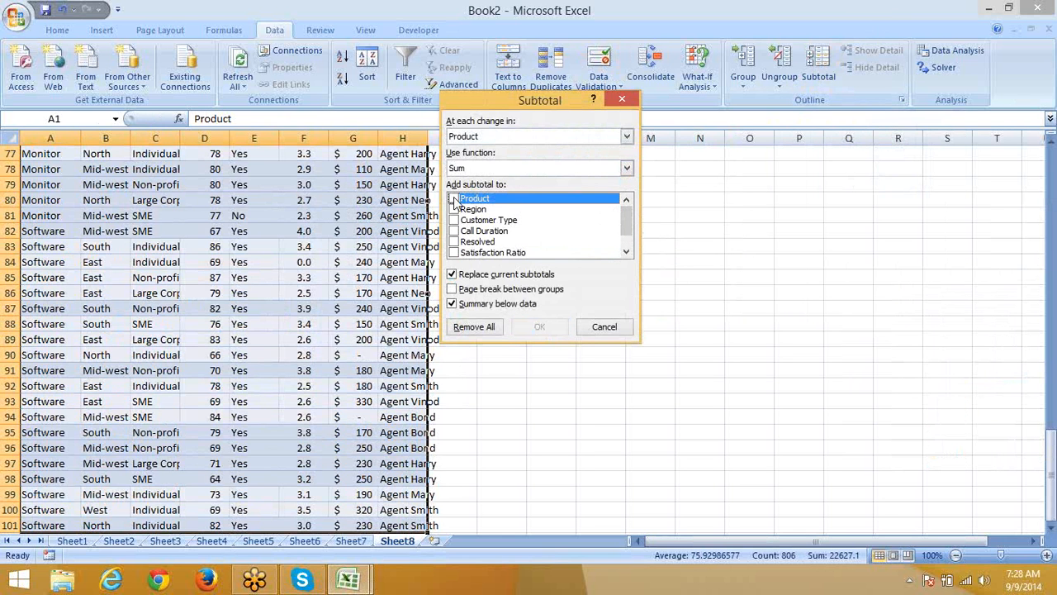
- Add the subtotal to Up-sell only, keeping Product as the grouping field, and apply it
{"action": "left_click", "coordinate": [475, 139]}
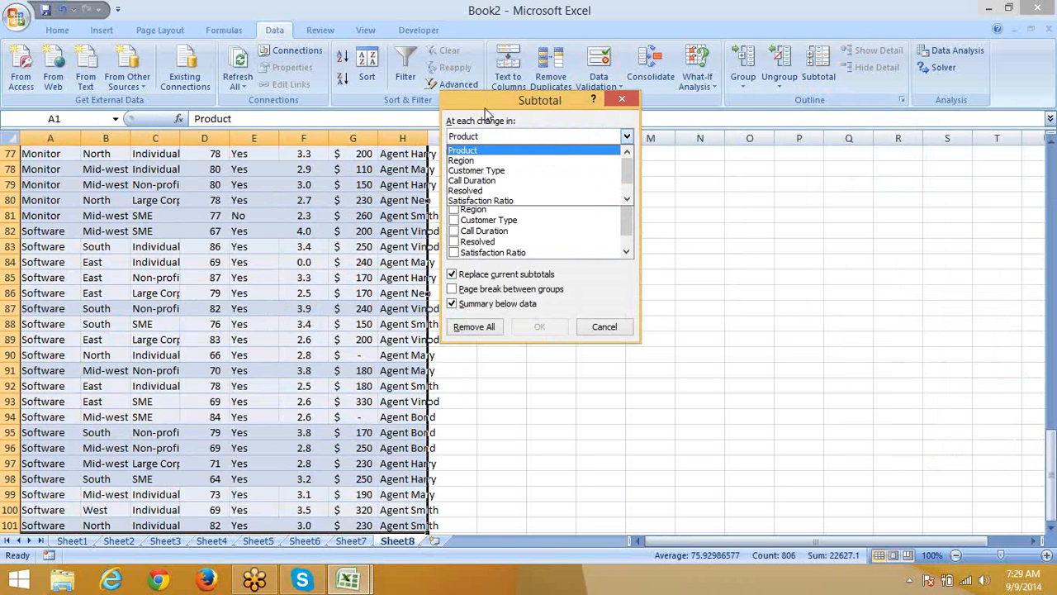
{"action": "left_click", "coordinate": [493, 151]}
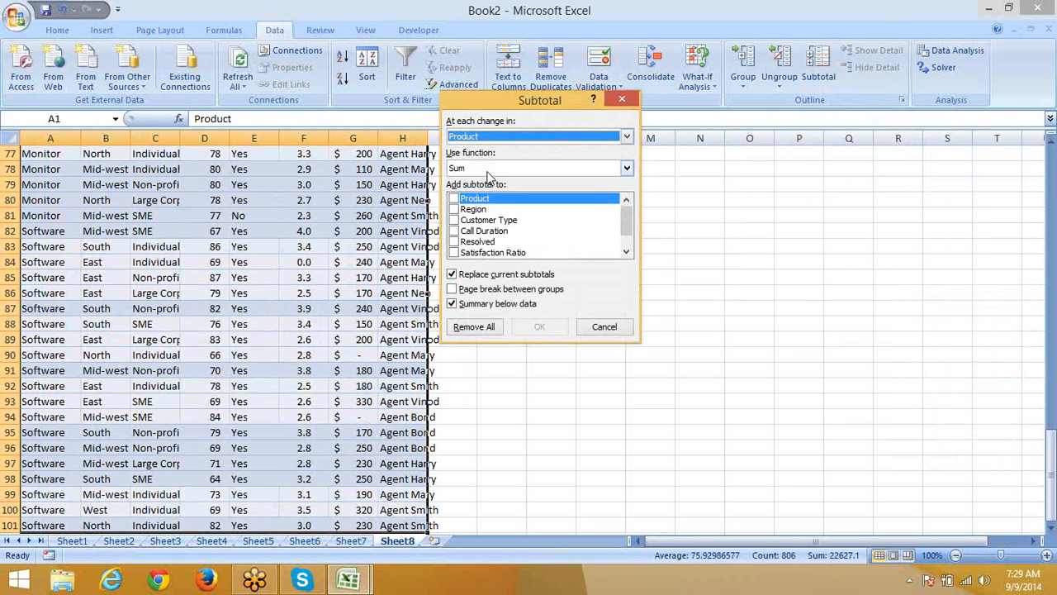
{"action": "left_click", "coordinate": [628, 251]}
{"action": "left_click", "coordinate": [628, 250]}
{"action": "left_click", "coordinate": [454, 241]}
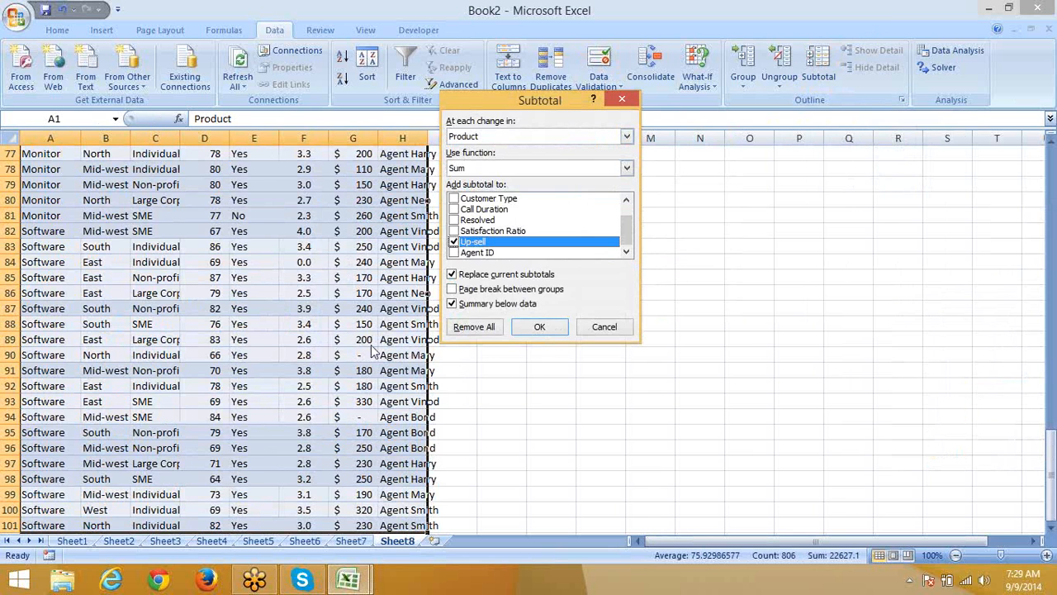
{"action": "left_click", "coordinate": [538, 326]}
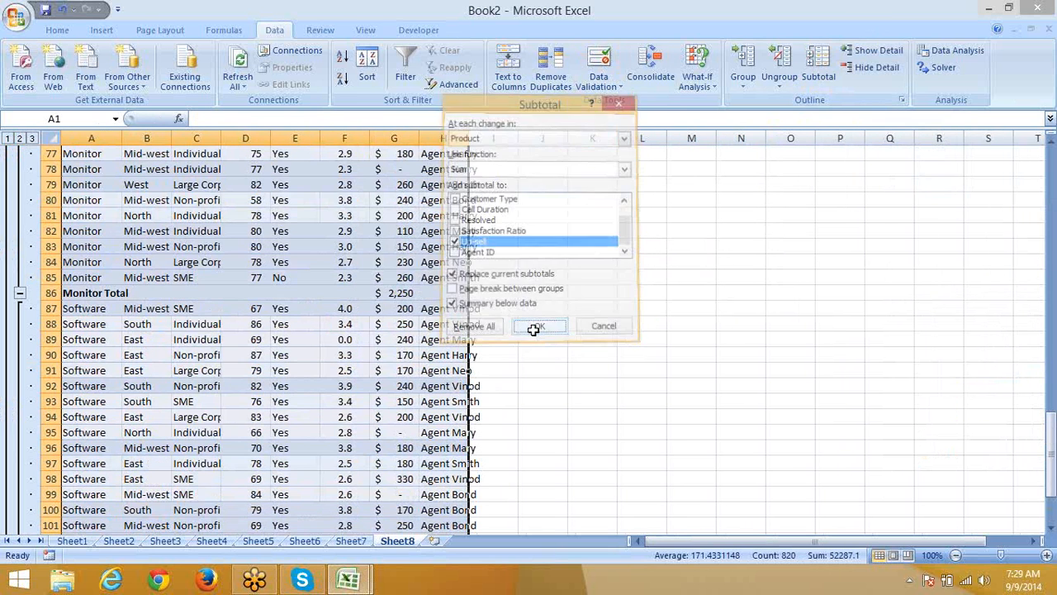
- Examine the Accessories records, their total row and the Up-sell subtotal formula in G13
{"action": "left_click", "coordinate": [228, 370]}
{"action": "scroll", "coordinate": [233, 384], "scroll_direction": "up", "scroll_amount": 20}
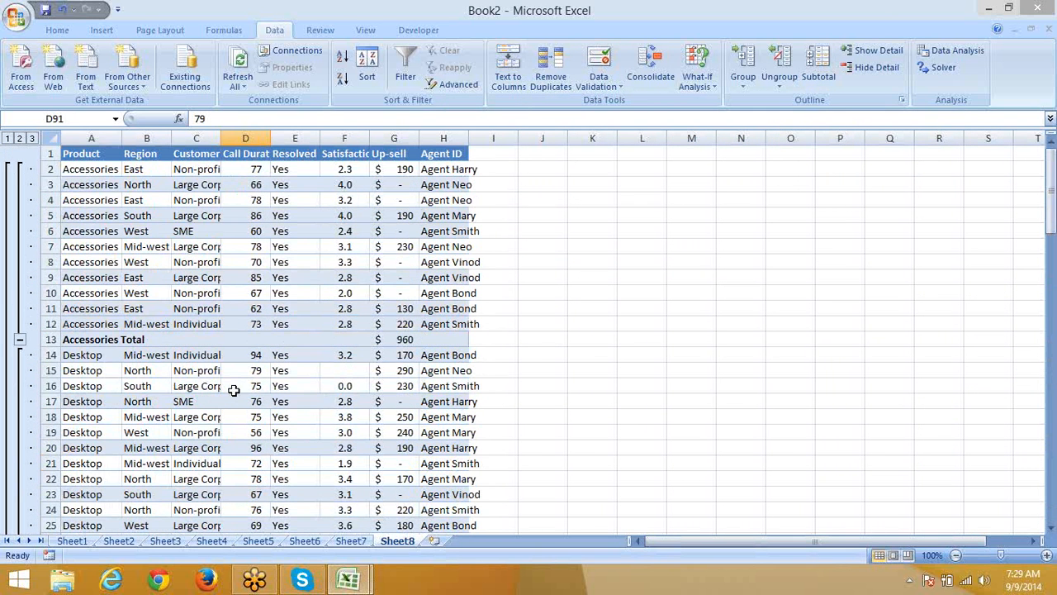
{"action": "left_click", "coordinate": [113, 200]}
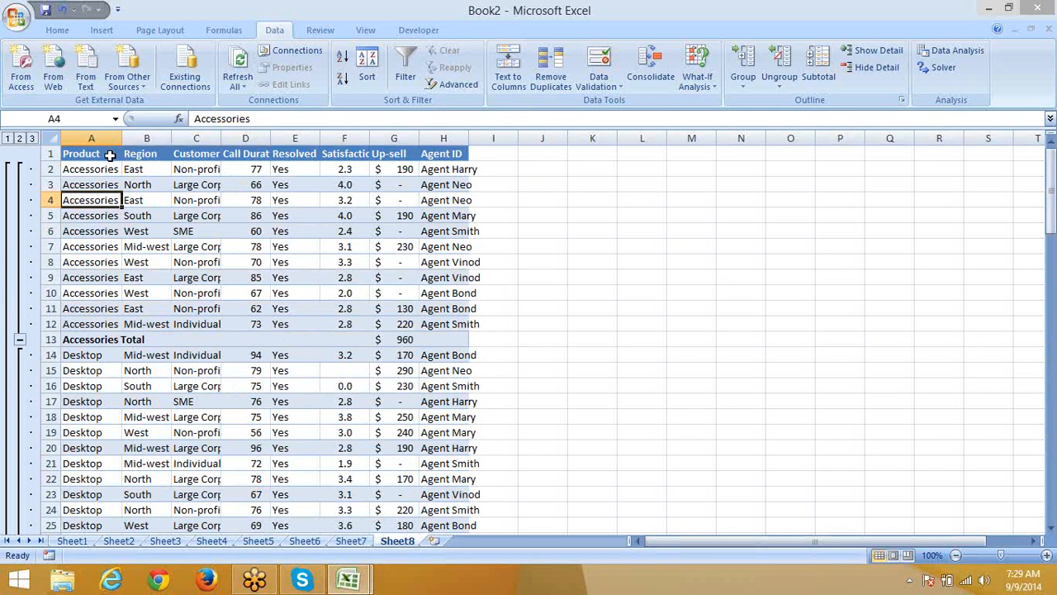
{"action": "left_click_drag", "start_coordinate": [104, 170], "coordinate": [252, 339]}
{"action": "left_click", "coordinate": [82, 339]}
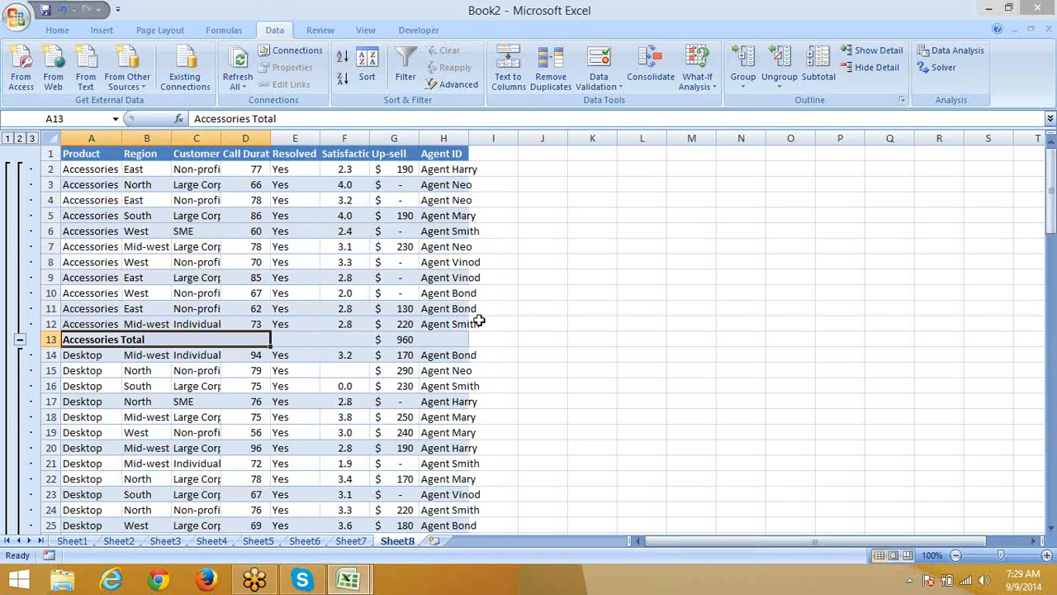
{"action": "left_click", "coordinate": [408, 339]}
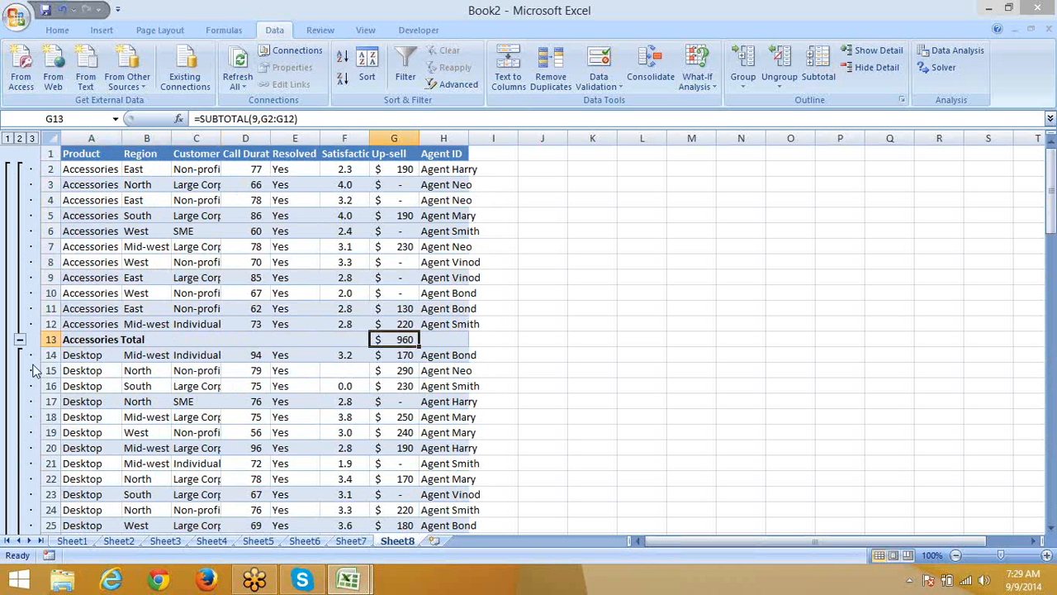
{"action": "left_click", "coordinate": [83, 366]}
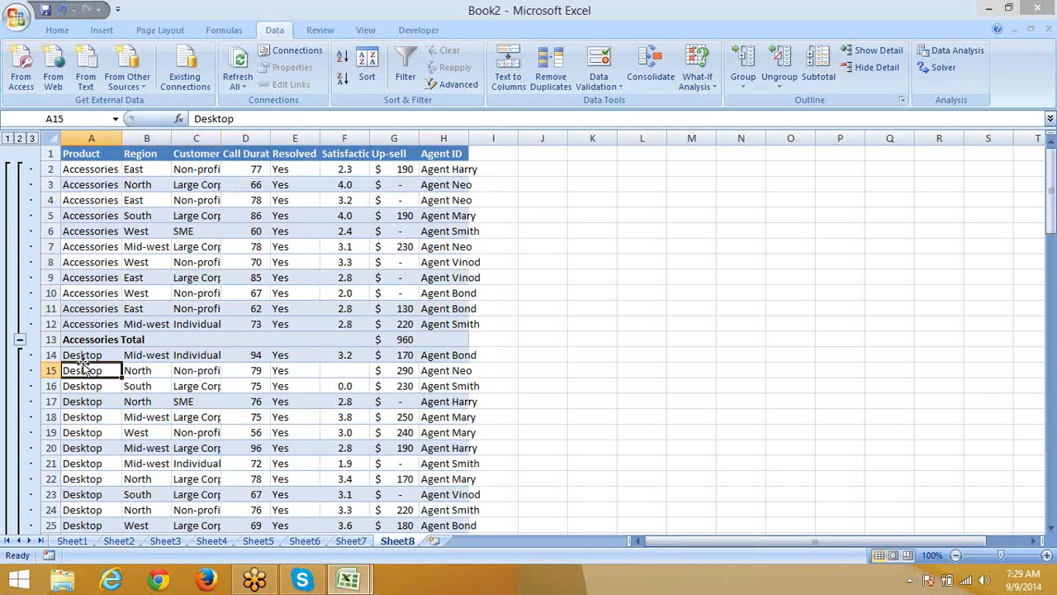
- Collapse the Accessories, Desktop, Laptop, Misc., Monitor and Software groups to their total rows
{"action": "left_click", "coordinate": [19, 340]}
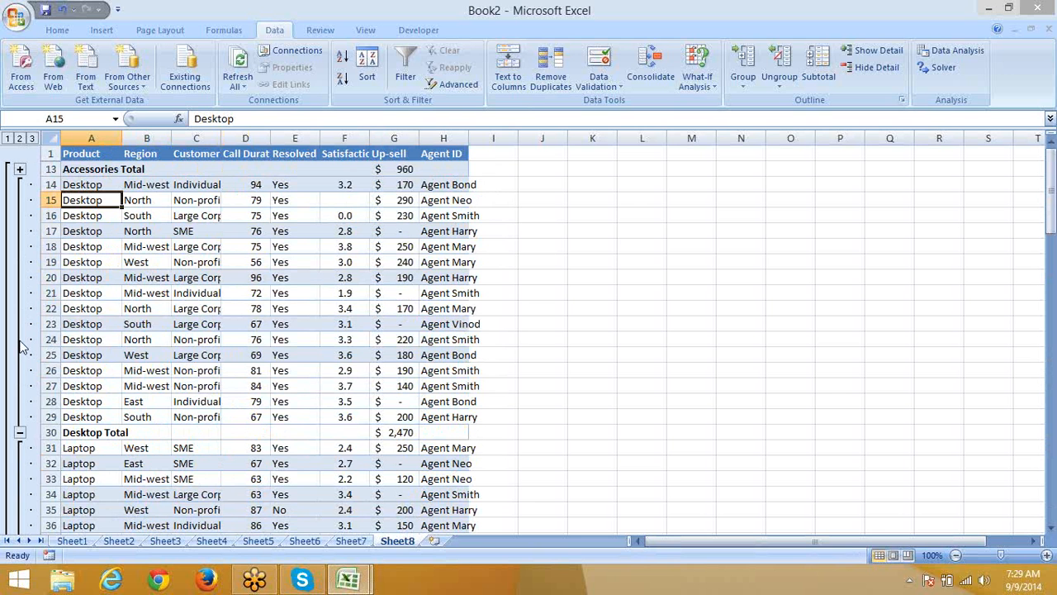
{"action": "left_click", "coordinate": [20, 432]}
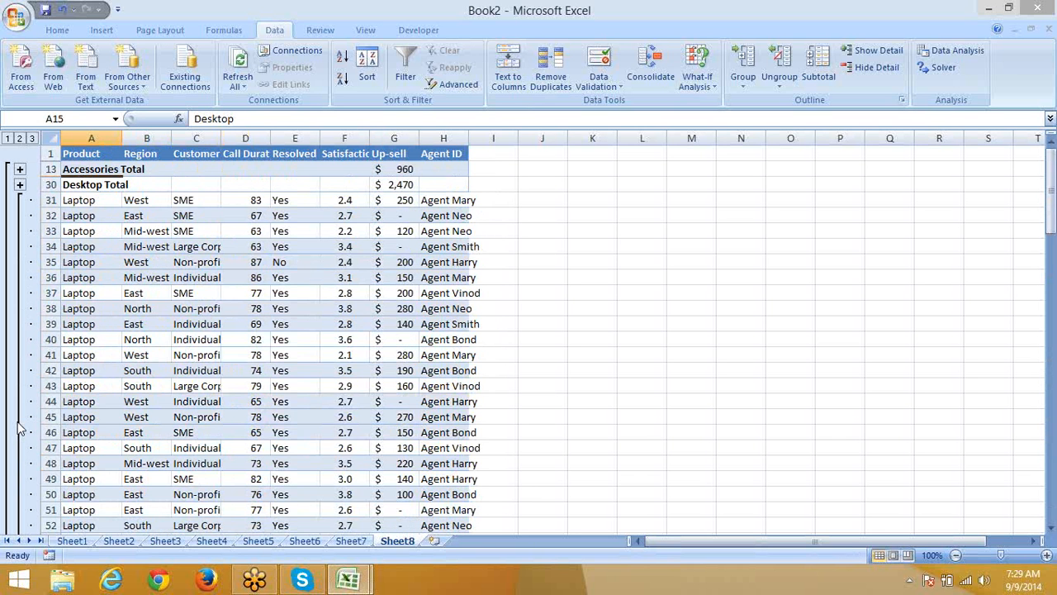
{"action": "left_click", "coordinate": [20, 426]}
{"action": "left_click", "coordinate": [20, 427]}
{"action": "left_click", "coordinate": [20, 428]}
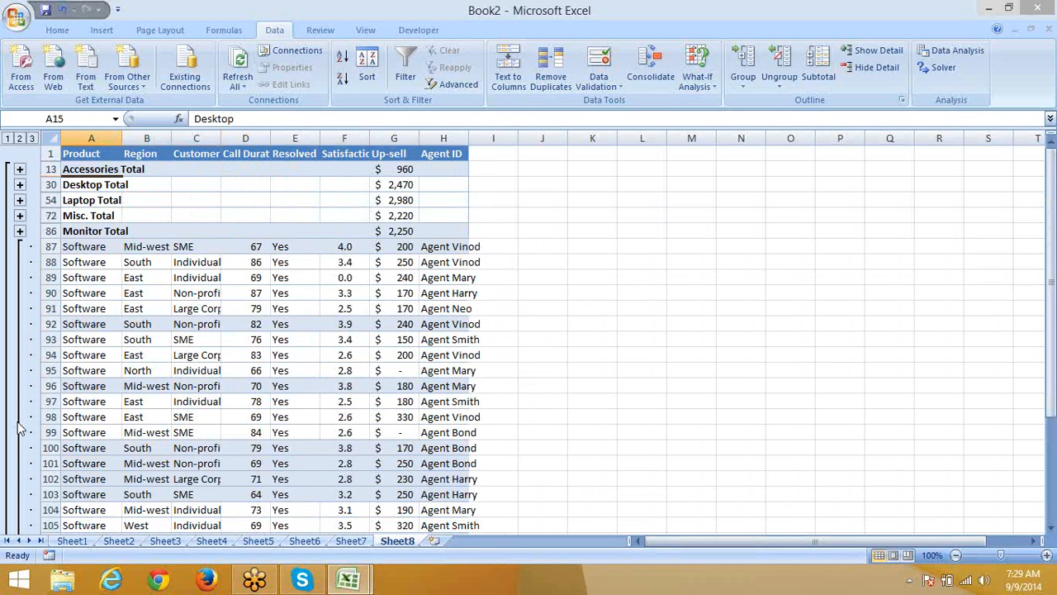
{"action": "left_click", "coordinate": [20, 429]}
- Collapse the outline to the Grand Total row, and expand it again to review the product totals
{"action": "left_click", "coordinate": [6, 261]}
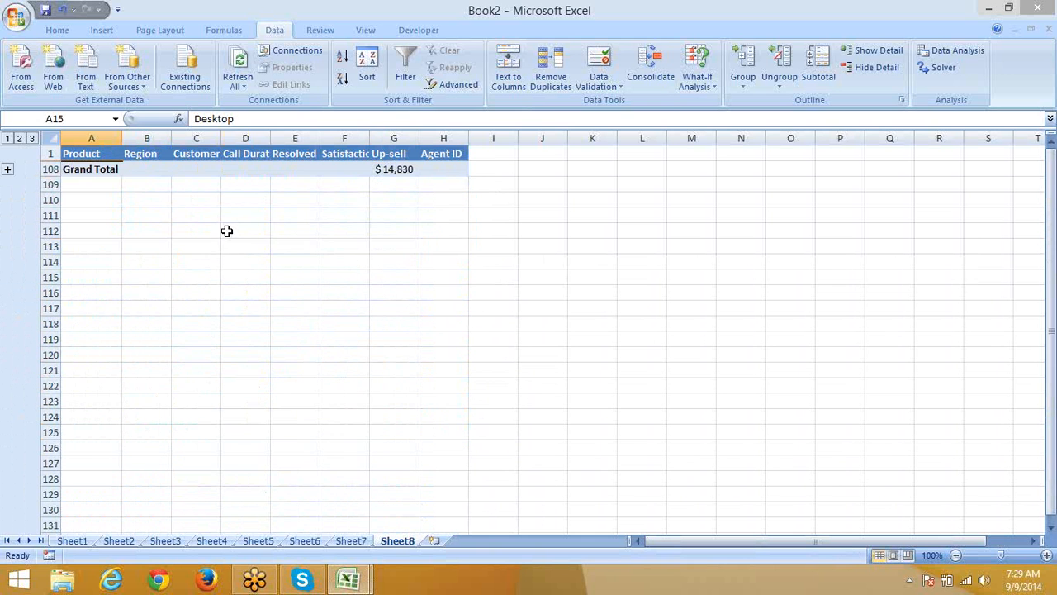
{"action": "left_click", "coordinate": [225, 230]}
{"action": "left_click_drag", "start_coordinate": [85, 169], "coordinate": [442, 180]}
{"action": "left_click", "coordinate": [444, 215]}
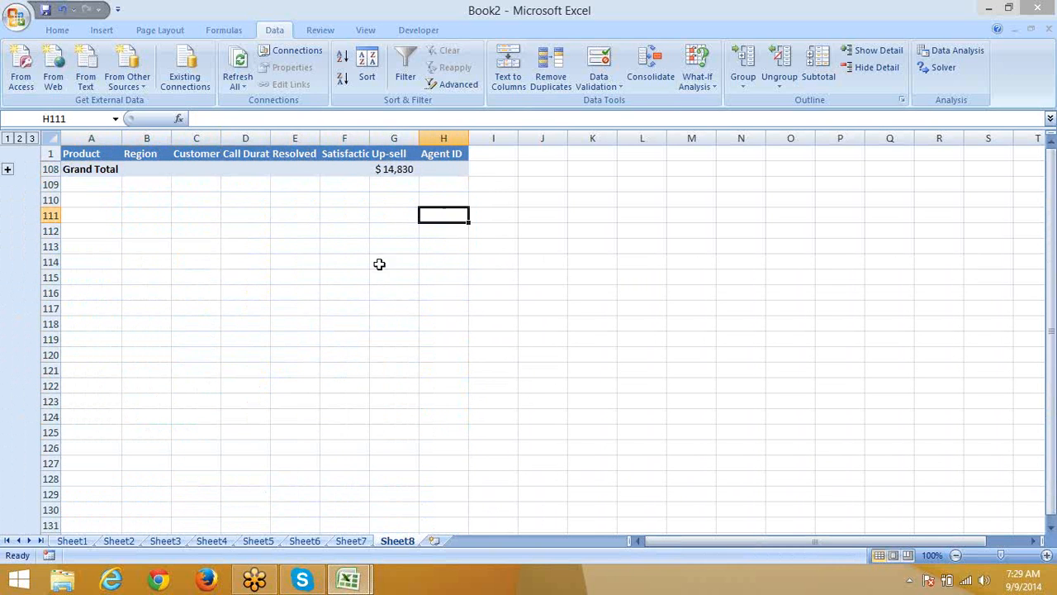
{"action": "left_click", "coordinate": [6, 170]}
{"action": "left_click_drag", "start_coordinate": [91, 169], "coordinate": [347, 247]}
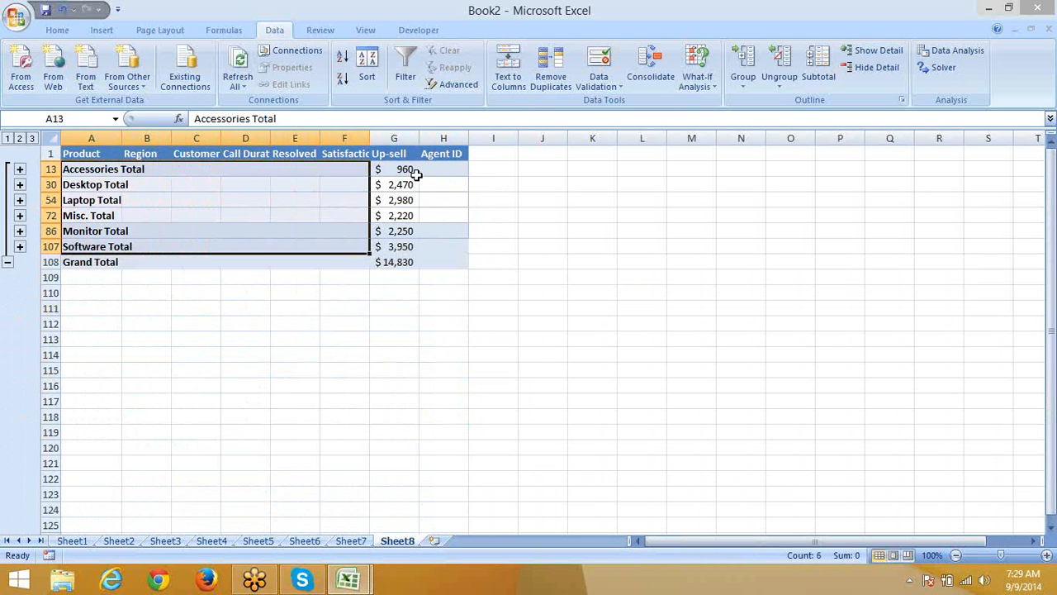
{"action": "left_click", "coordinate": [475, 289]}
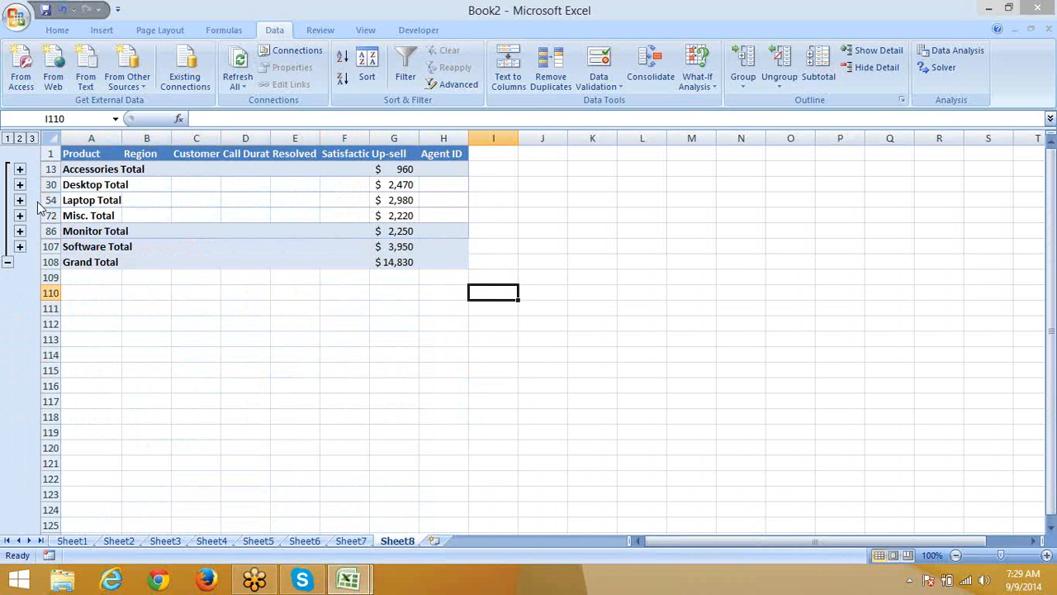
- Expand the Laptop group to review its records in A31:H53, and collapse it again
{"action": "left_click", "coordinate": [20, 200]}
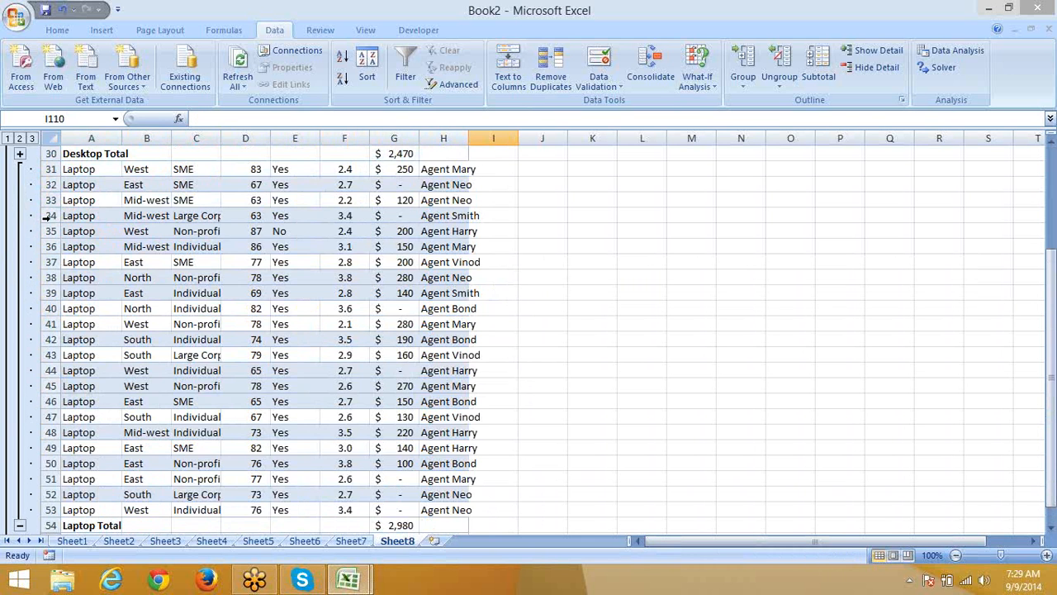
{"action": "left_click", "coordinate": [89, 307]}
{"action": "left_click_drag", "start_coordinate": [83, 171], "coordinate": [457, 506]}
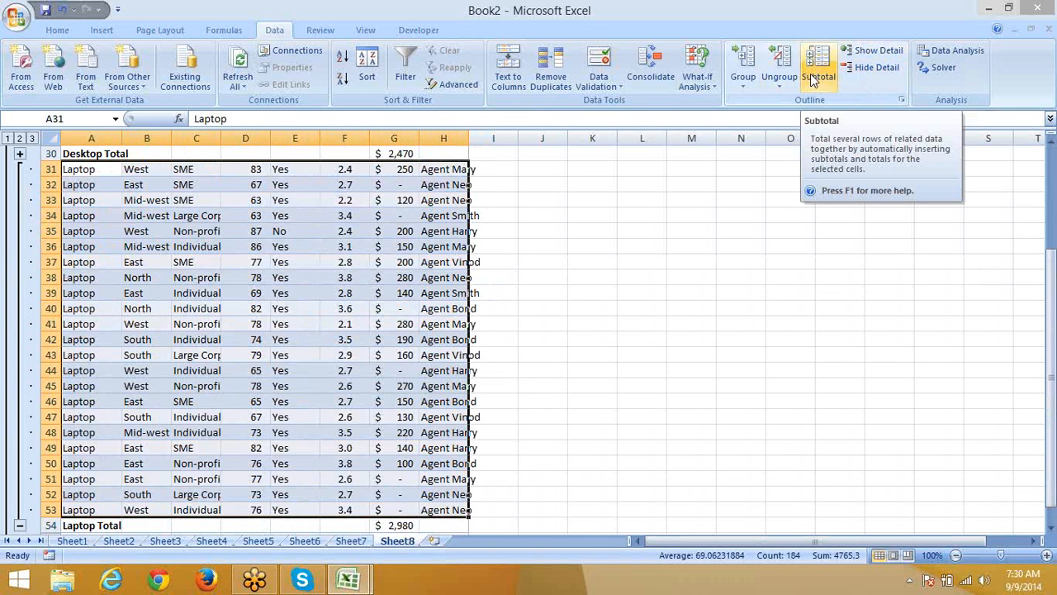
{"action": "left_click", "coordinate": [20, 303]}
{"action": "left_click", "coordinate": [212, 264]}
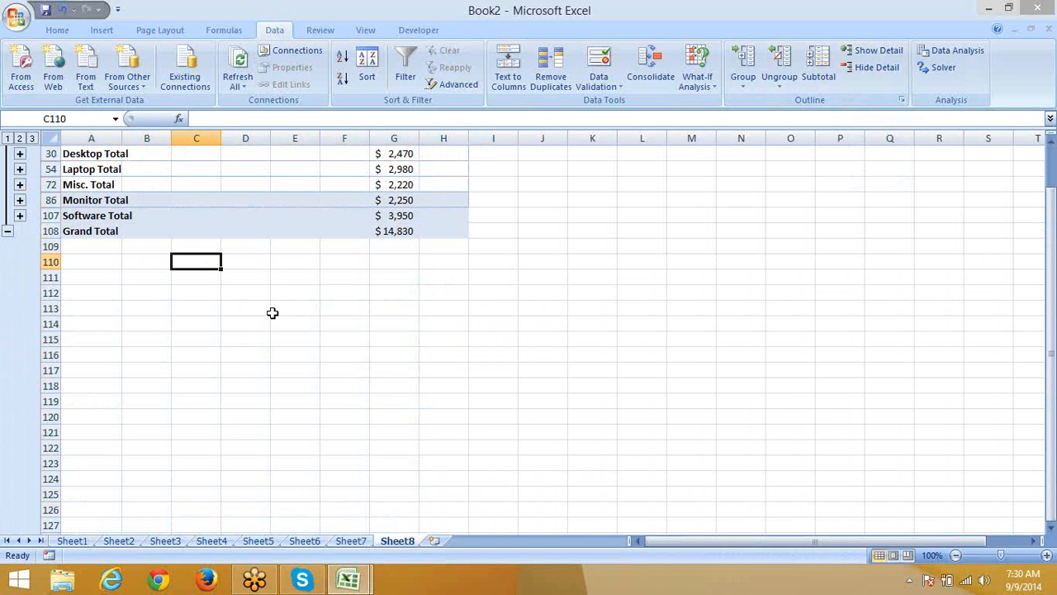
- Try copying the collapsed total rows A30:G108 to E114, and undo the paste
{"action": "left_click_drag", "start_coordinate": [83, 154], "coordinate": [406, 225]}
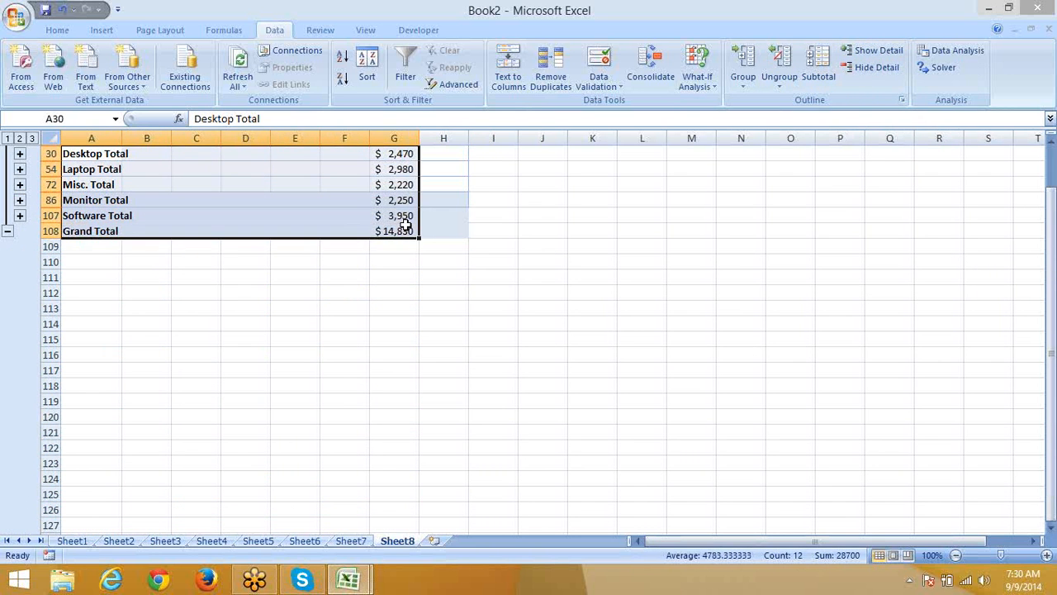
{"action": "key", "text": "ctrl+c"}
{"action": "left_click", "coordinate": [302, 327]}
{"action": "key", "text": "ctrl+v"}
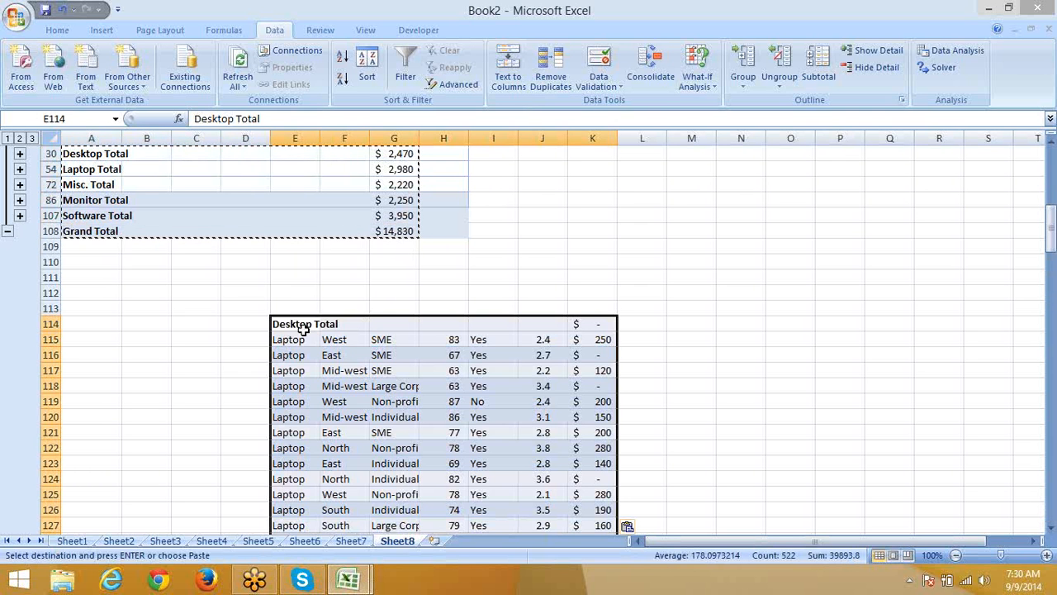
{"action": "key", "text": "ctrl+z"}
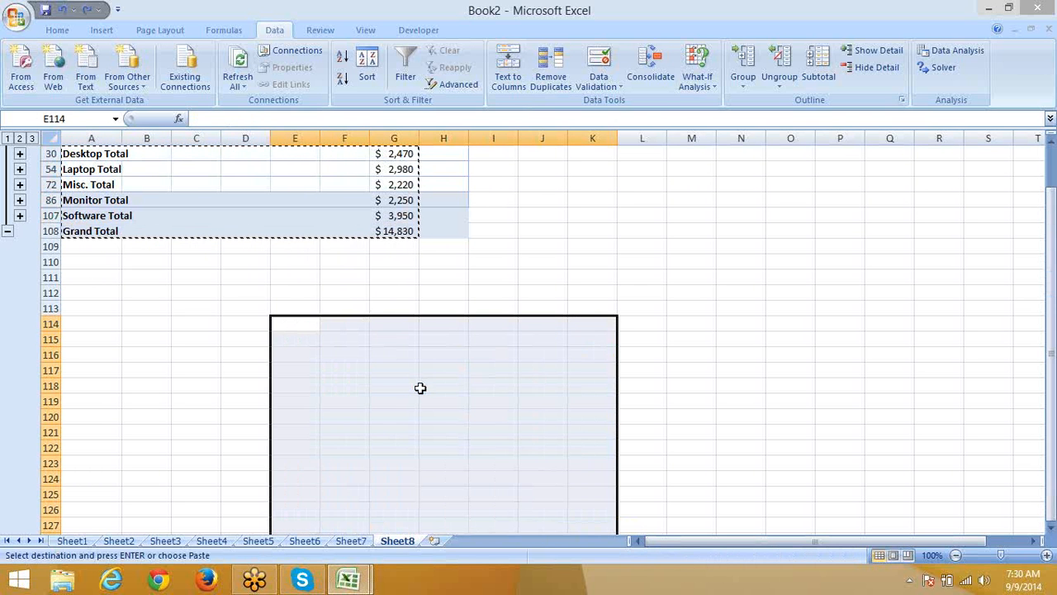
- Copy only the visible cells of the total rows A30:G108 to I114, and undo the paste
{"action": "left_click", "coordinate": [172, 279]}
{"action": "left_click_drag", "start_coordinate": [79, 156], "coordinate": [383, 231]}
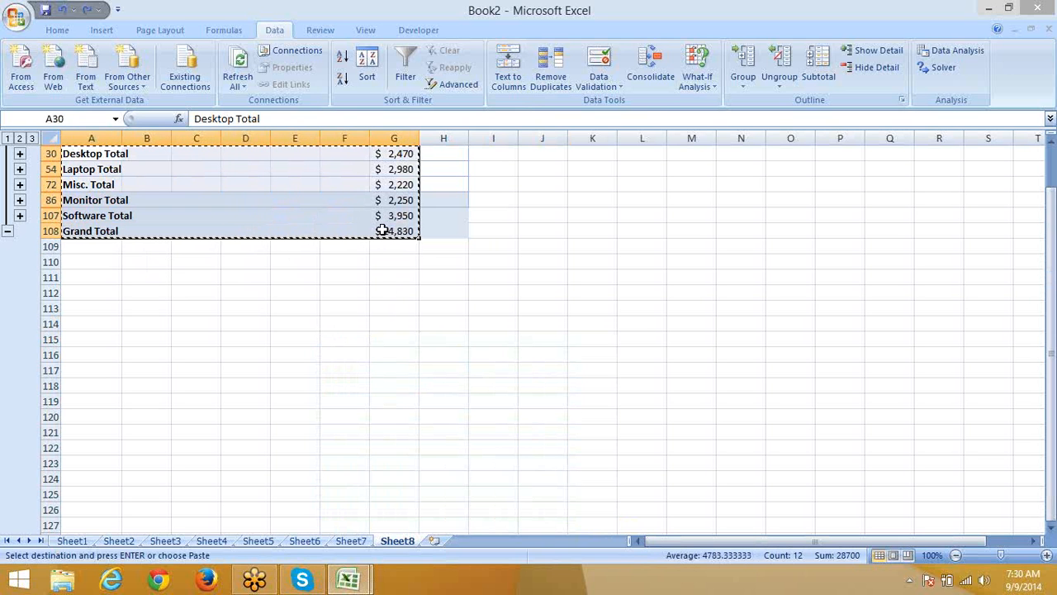
{"action": "key", "text": "ctrl+g"}
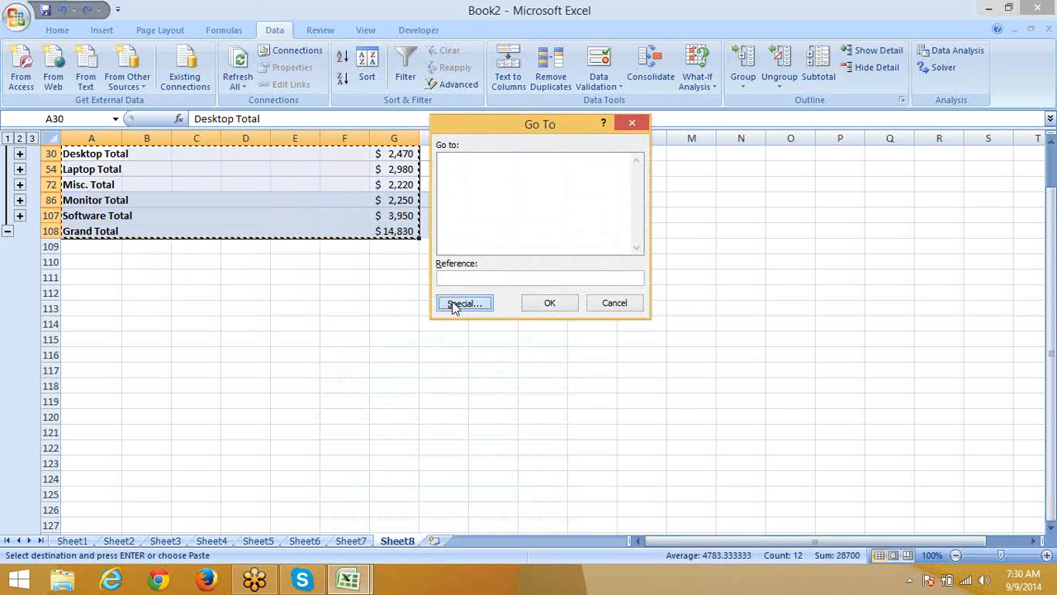
{"action": "left_click", "coordinate": [455, 302]}
{"action": "left_click", "coordinate": [569, 242]}
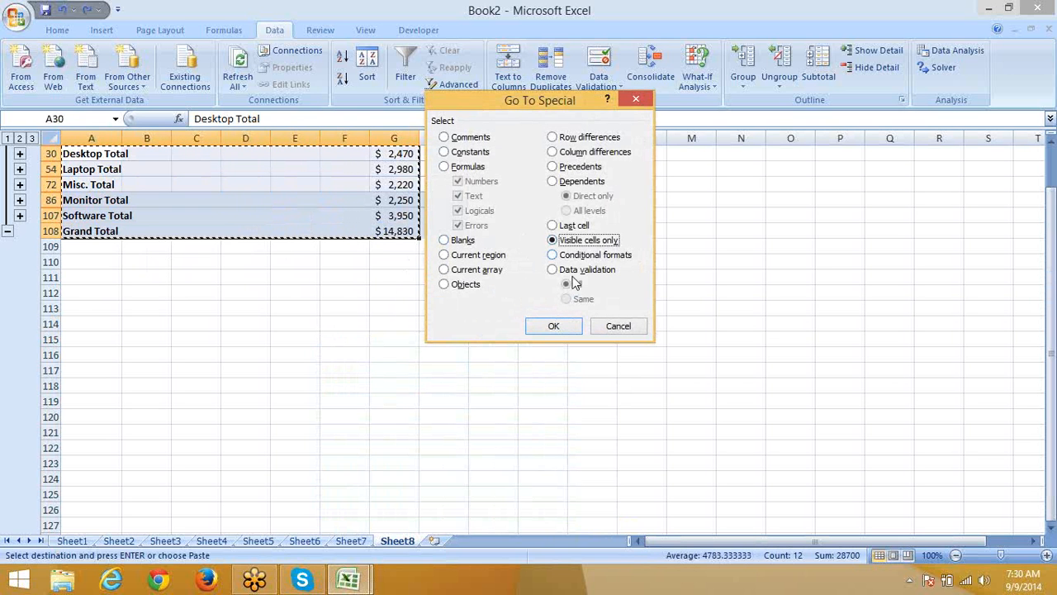
{"action": "left_click", "coordinate": [554, 326]}
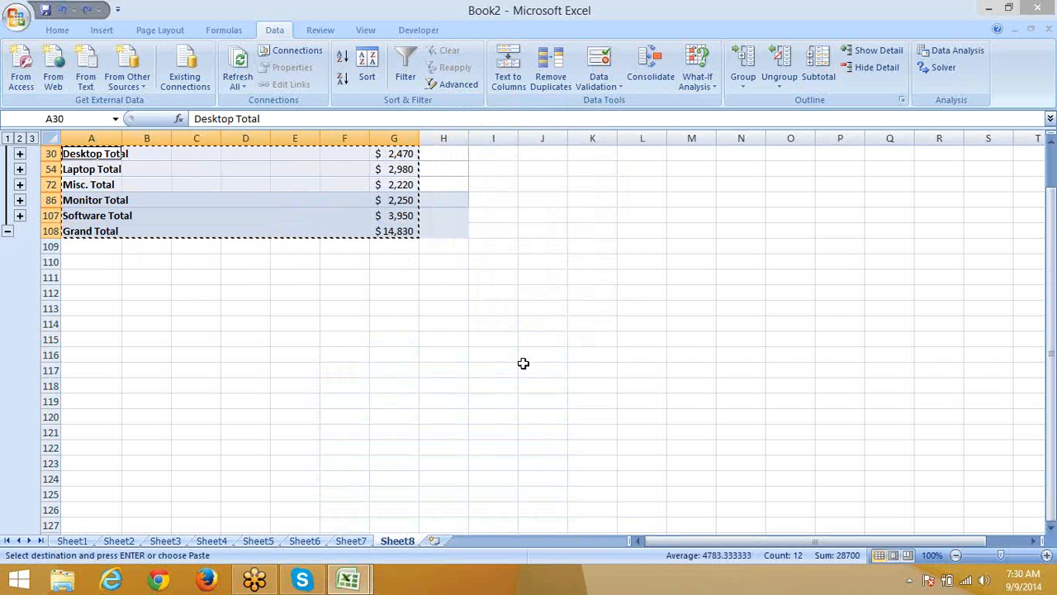
{"action": "left_click", "coordinate": [504, 322]}
{"action": "key", "text": "ctrl+v"}
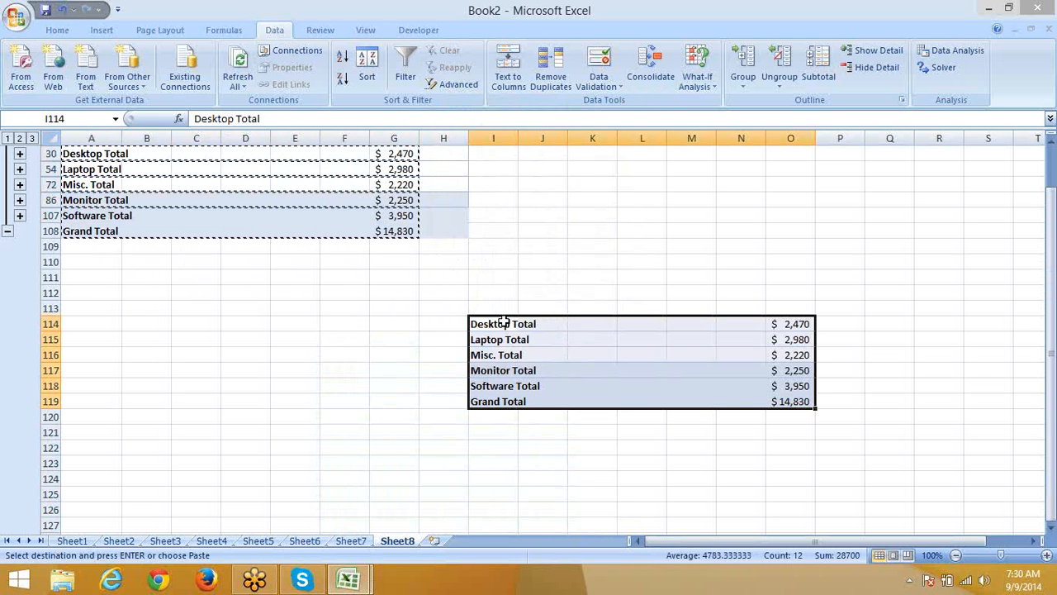
{"action": "key", "text": "ctrl+z"}
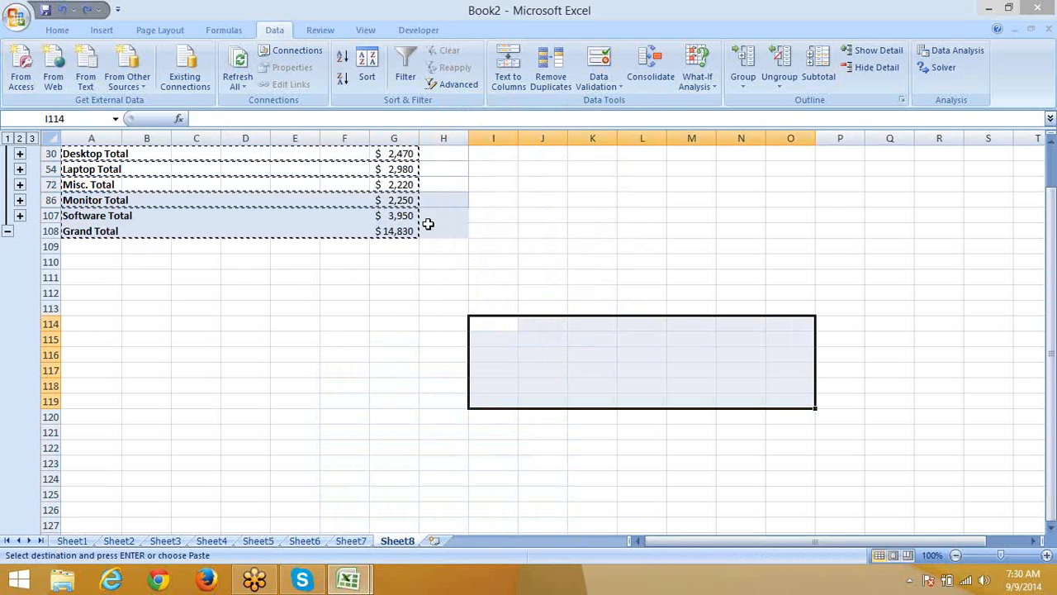
- Undo one more action, and collapse the Laptop group to its total row again
{"action": "key", "text": "ctrl+z"}
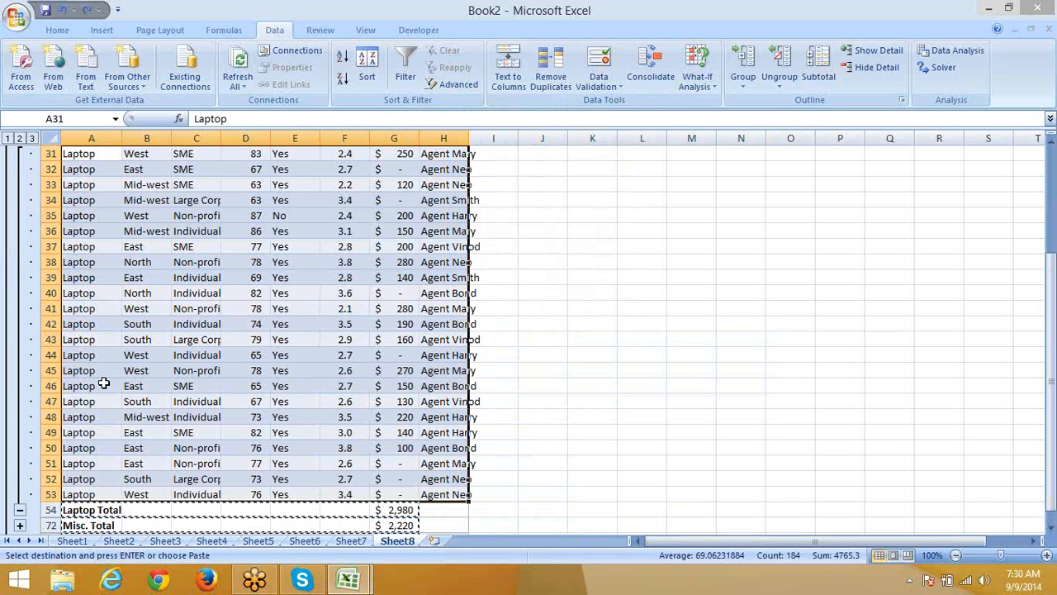
{"action": "left_click", "coordinate": [651, 369]}
{"action": "left_click", "coordinate": [597, 324]}
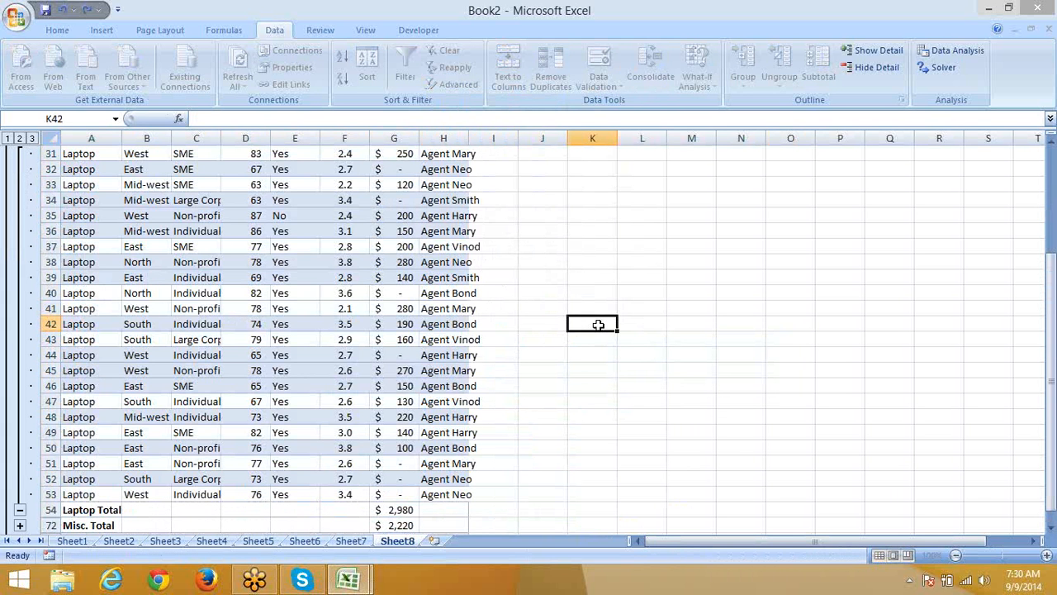
{"action": "left_click", "coordinate": [21, 217]}
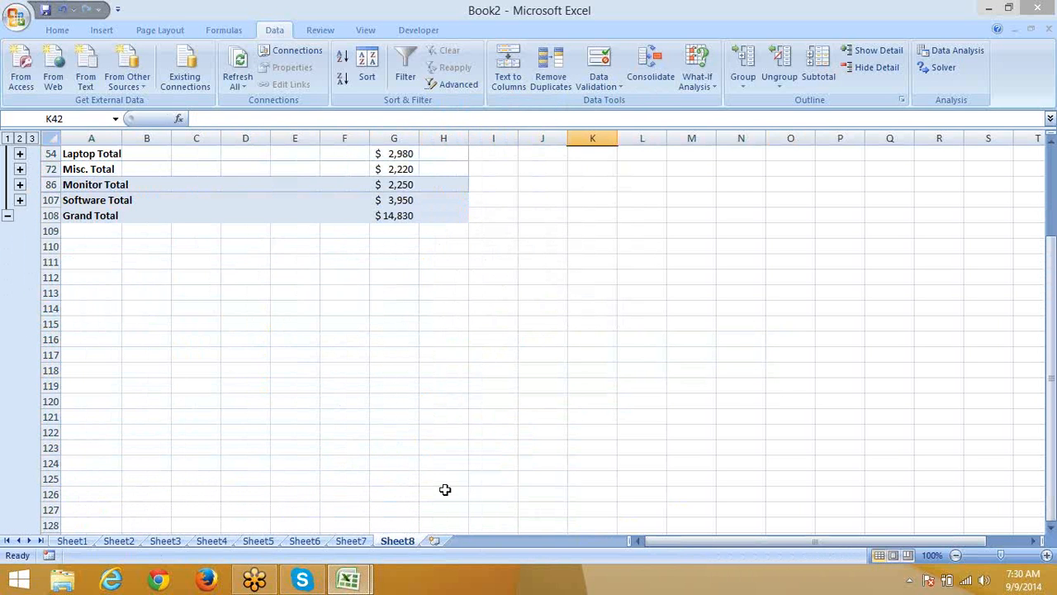
- Add a new worksheet after Sheet8, and collapse and re-expand the Grand Total outline back in Sheet8
{"action": "left_click", "coordinate": [435, 541]}
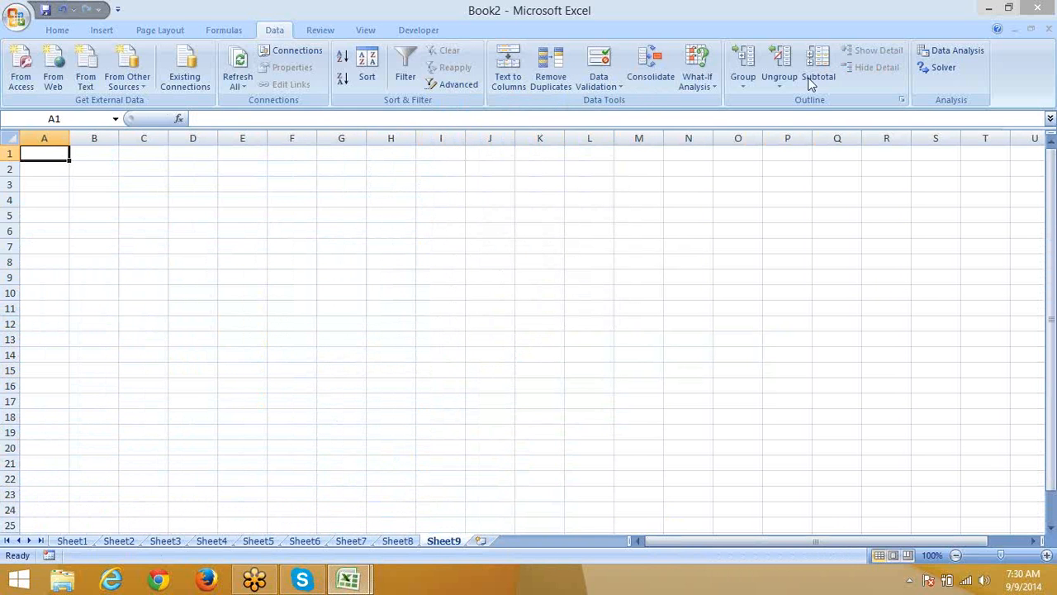
{"action": "left_click", "coordinate": [394, 542]}
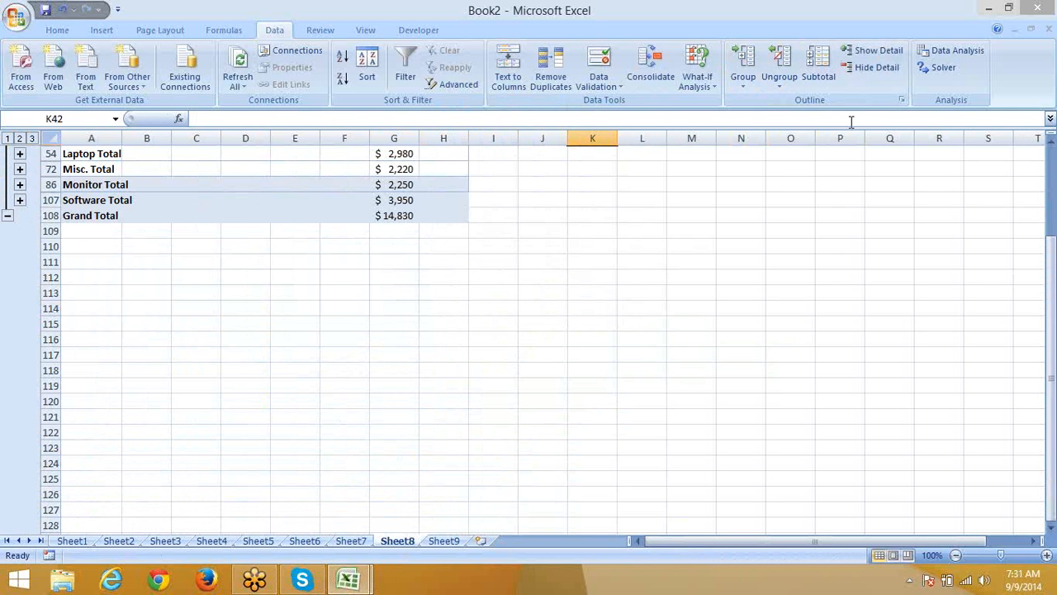
{"action": "left_click", "coordinate": [8, 217]}
{"action": "left_click", "coordinate": [8, 153]}
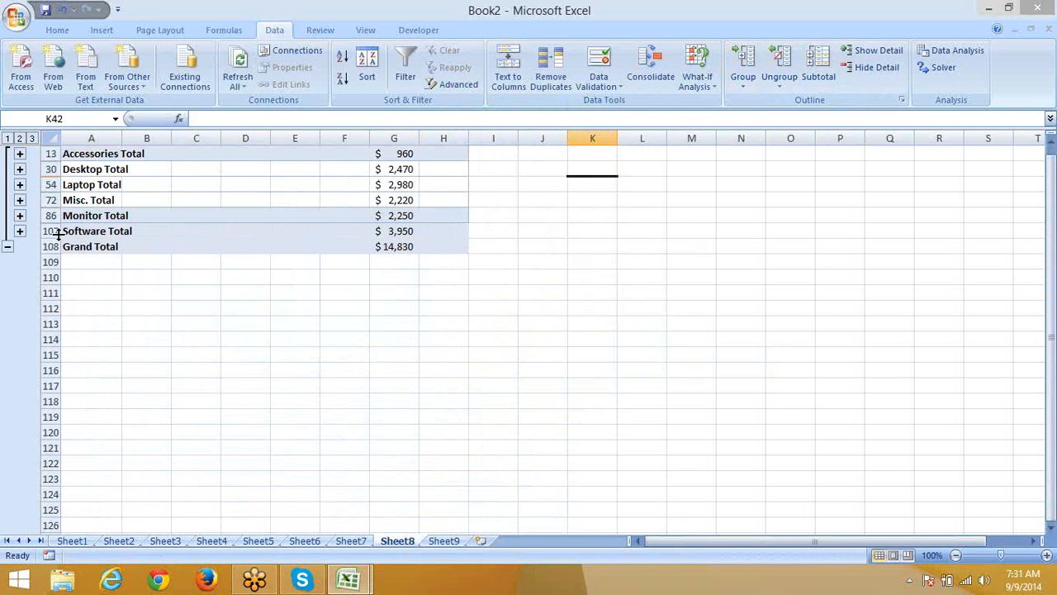
- Ungroup rows 13 to 108, from Accessories Total to Grand Total, by one outline level
{"action": "left_click_drag", "start_coordinate": [50, 246], "coordinate": [37, 155]}
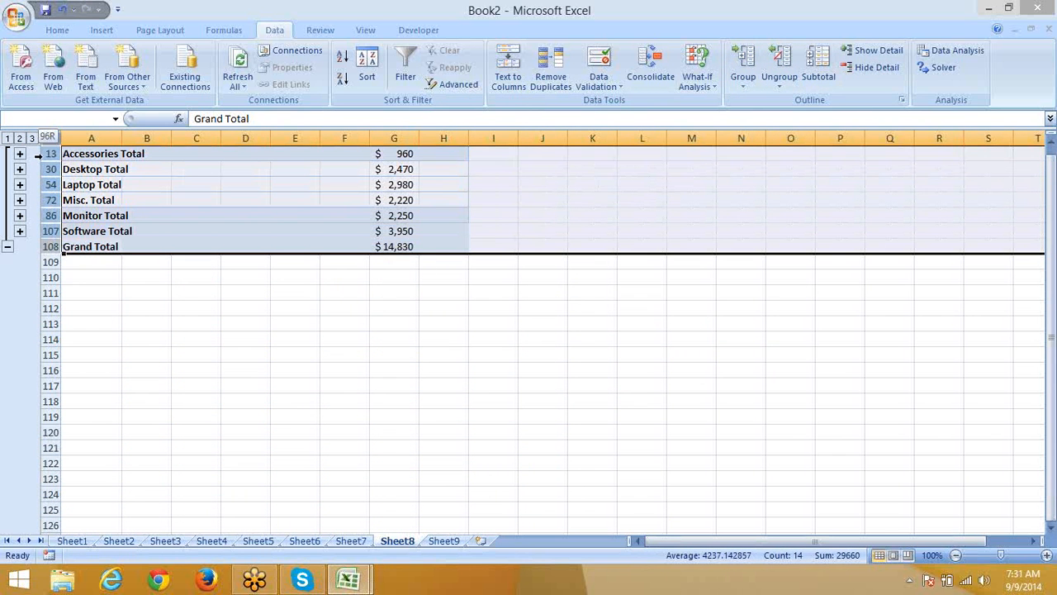
{"action": "left_click", "coordinate": [784, 85]}
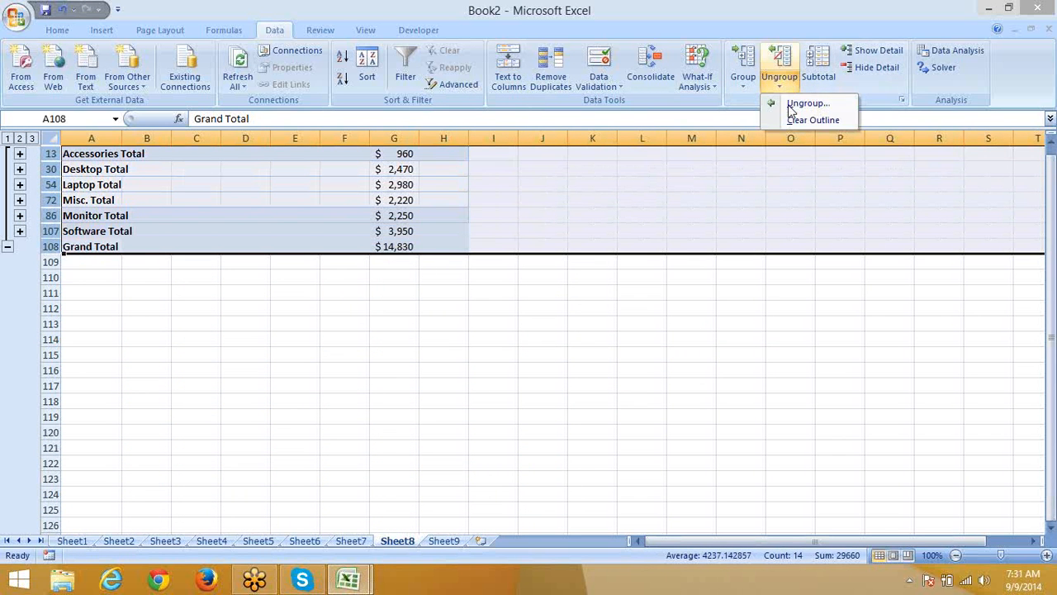
{"action": "left_click", "coordinate": [801, 103]}
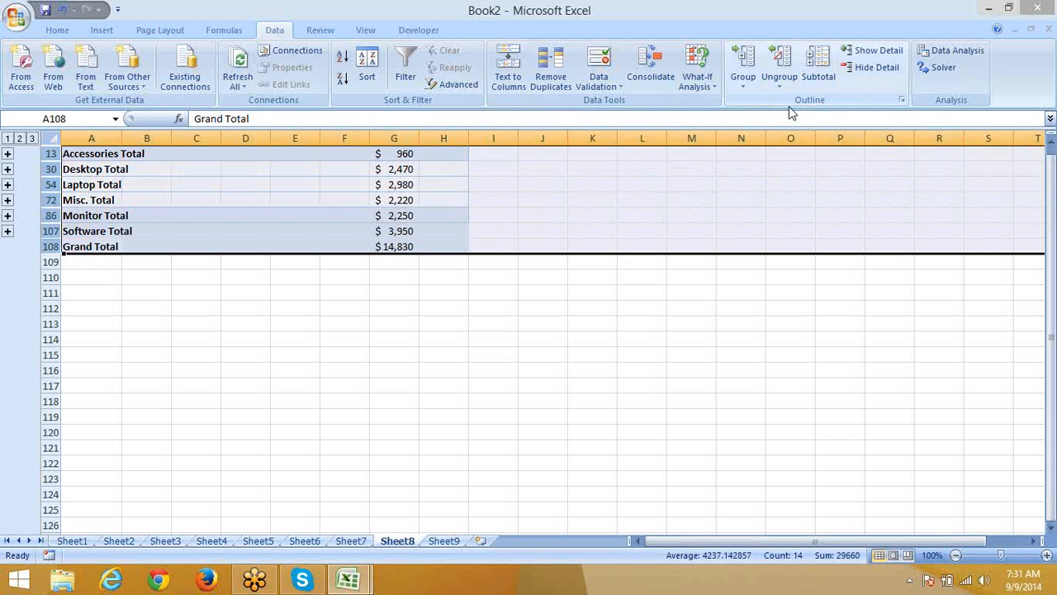
{"action": "left_click", "coordinate": [388, 350]}
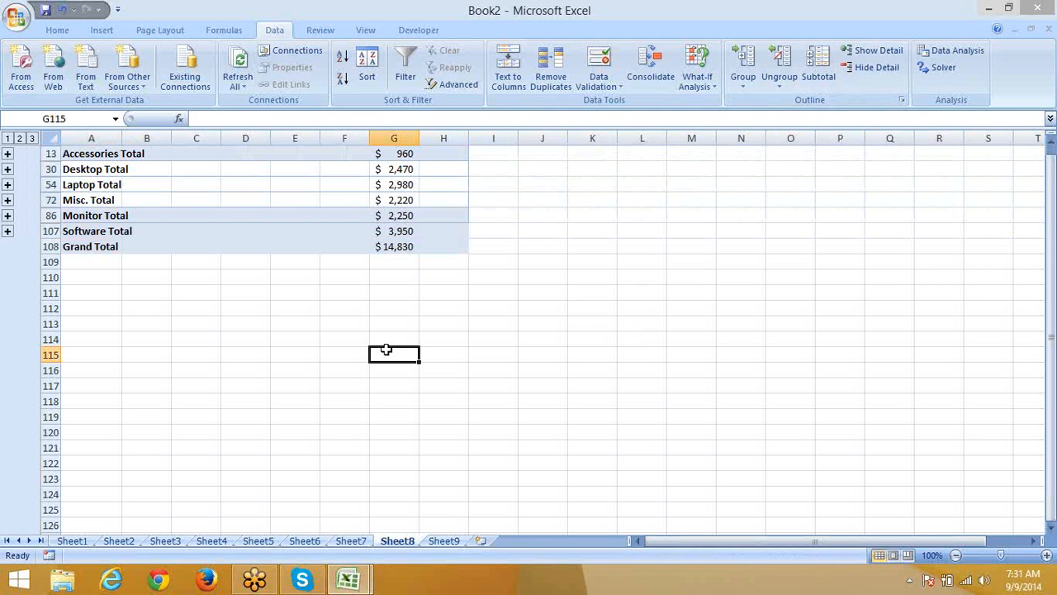
- Group rows 13 to 108, from Accessories Total to Grand Total, in Sheet8
{"action": "left_click_drag", "start_coordinate": [52, 246], "coordinate": [51, 154]}
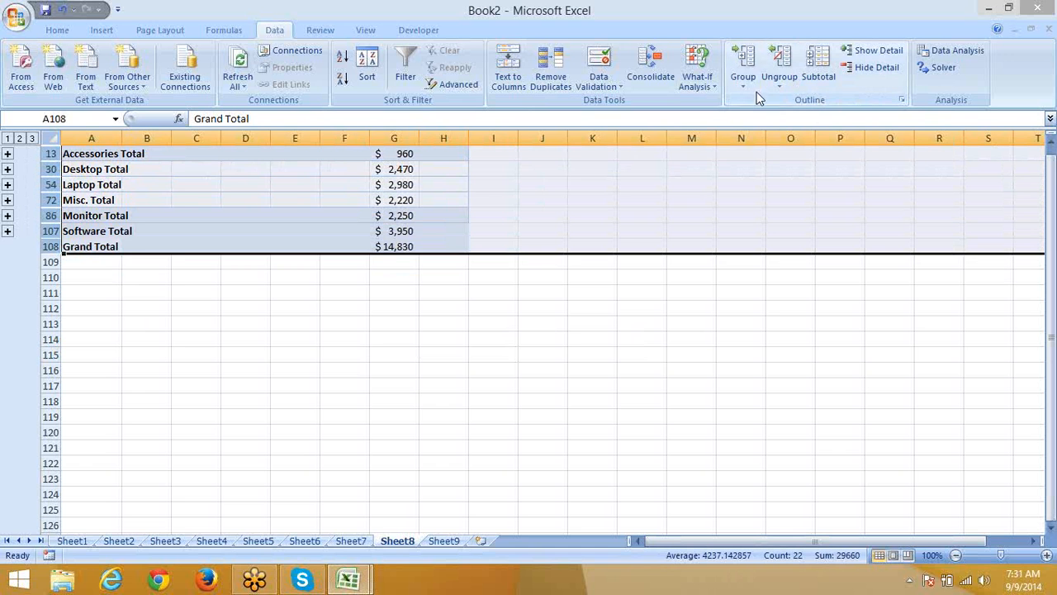
{"action": "left_click", "coordinate": [747, 67]}
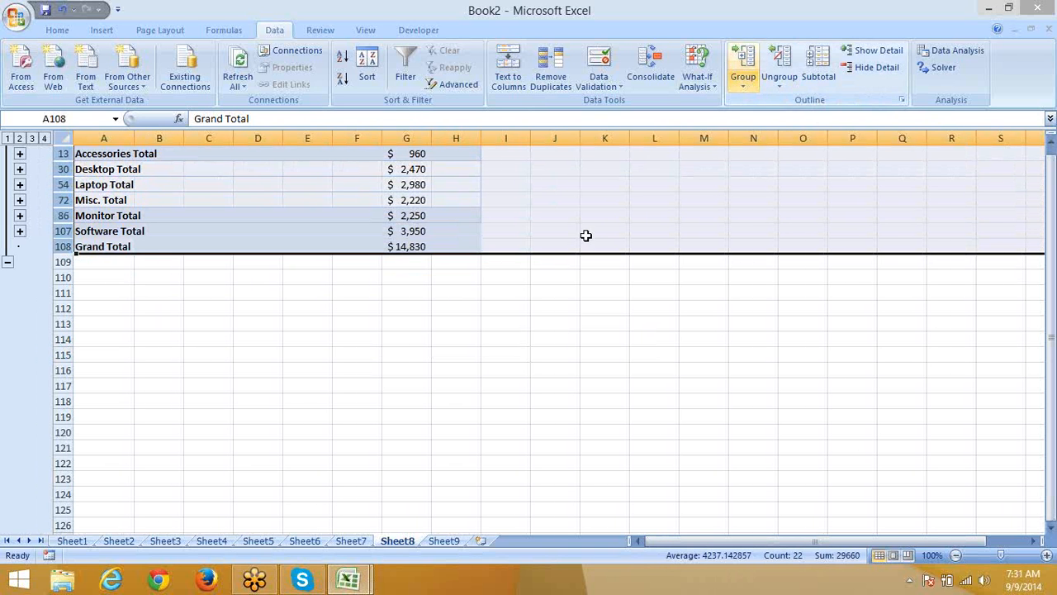
{"action": "left_click", "coordinate": [226, 354]}
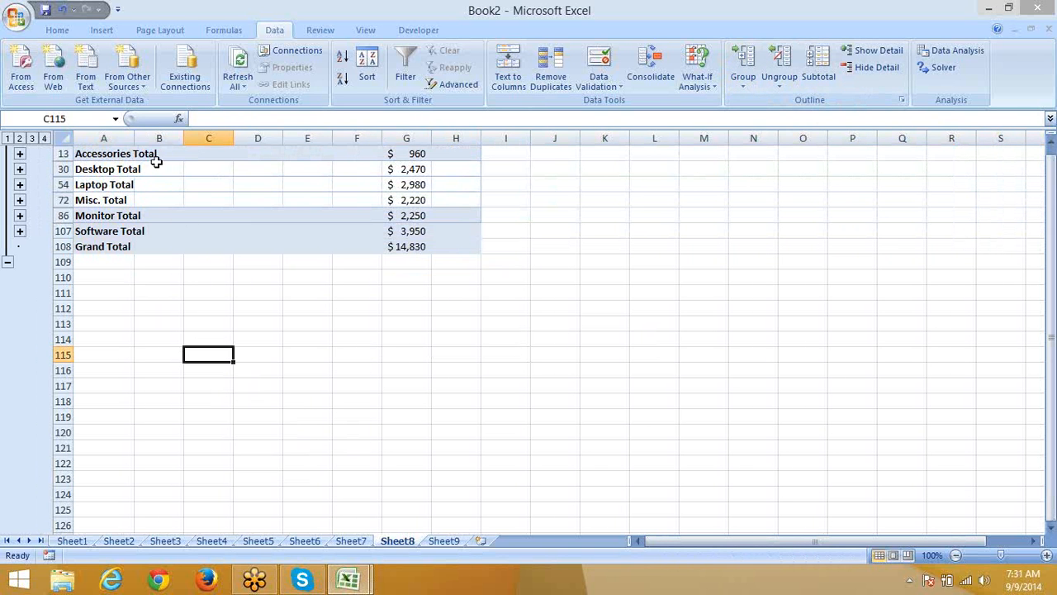
- Group rows 1 to 6 of the empty Sheet9
{"action": "left_click", "coordinate": [444, 541]}
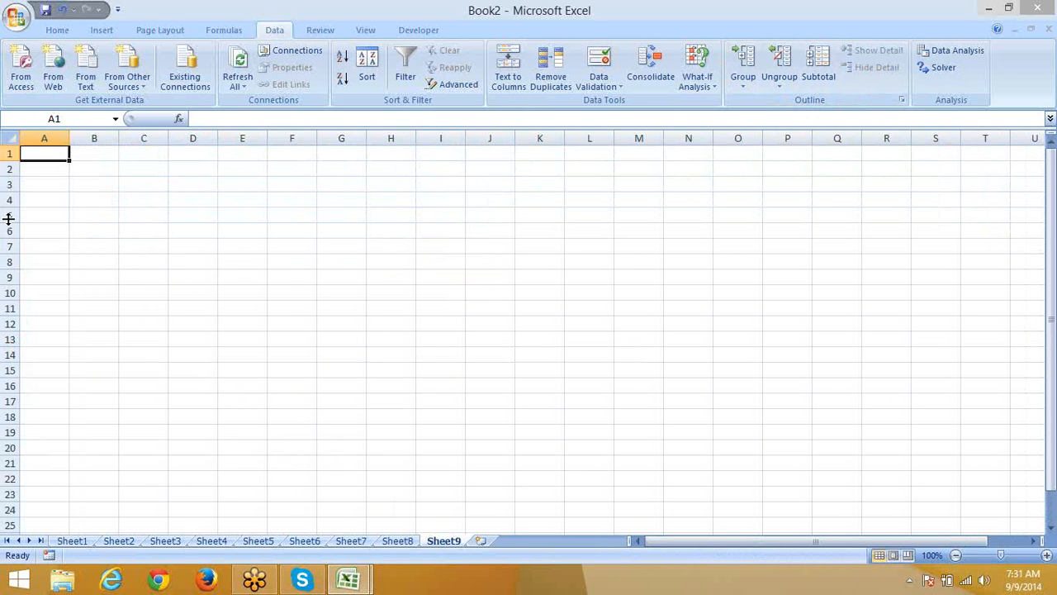
{"action": "left_click_drag", "start_coordinate": [7, 231], "coordinate": [7, 157]}
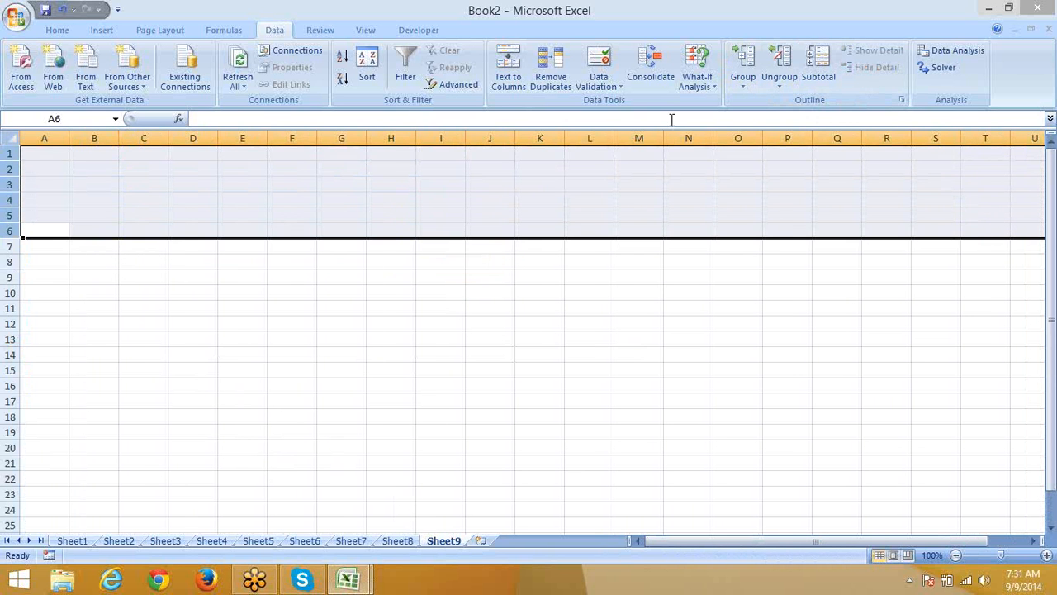
{"action": "left_click", "coordinate": [756, 72]}
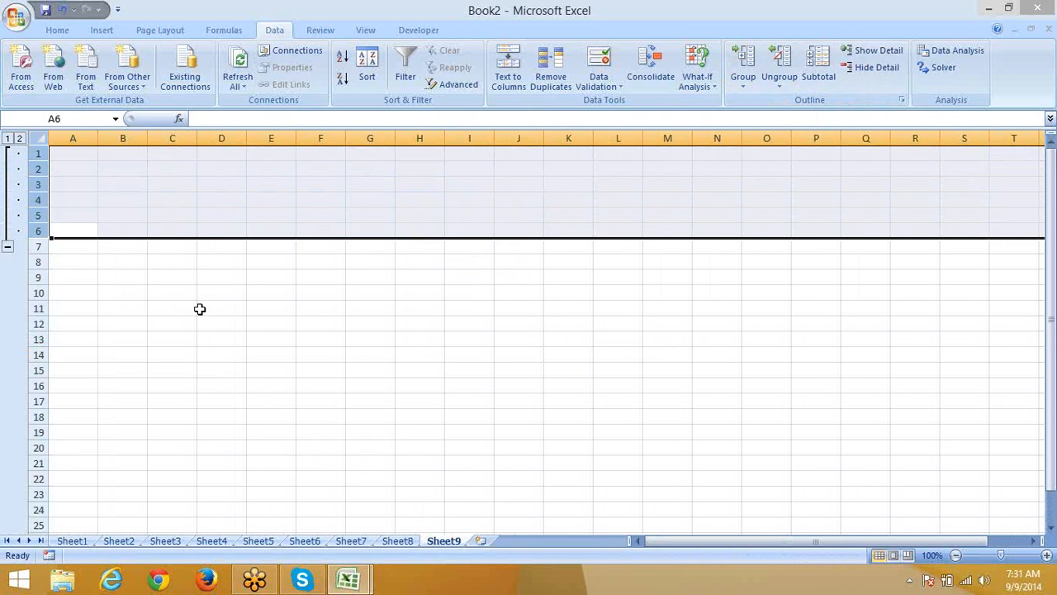
{"action": "left_click", "coordinate": [203, 308]}
- Group columns A to G in Sheet9
{"action": "left_click_drag", "start_coordinate": [89, 138], "coordinate": [398, 157]}
{"action": "left_click", "coordinate": [742, 71]}
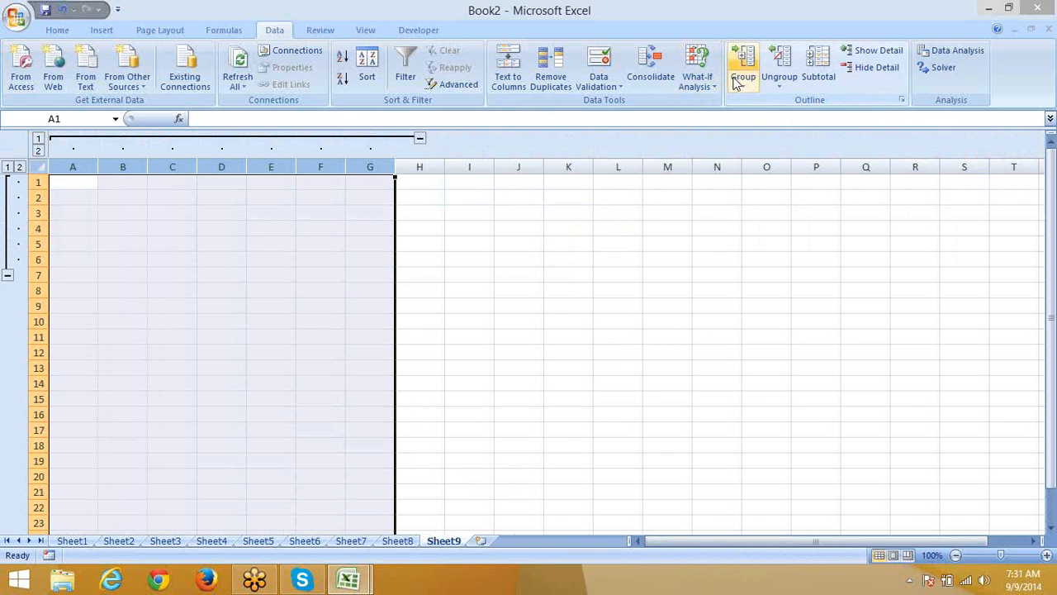
{"action": "left_click", "coordinate": [291, 289]}
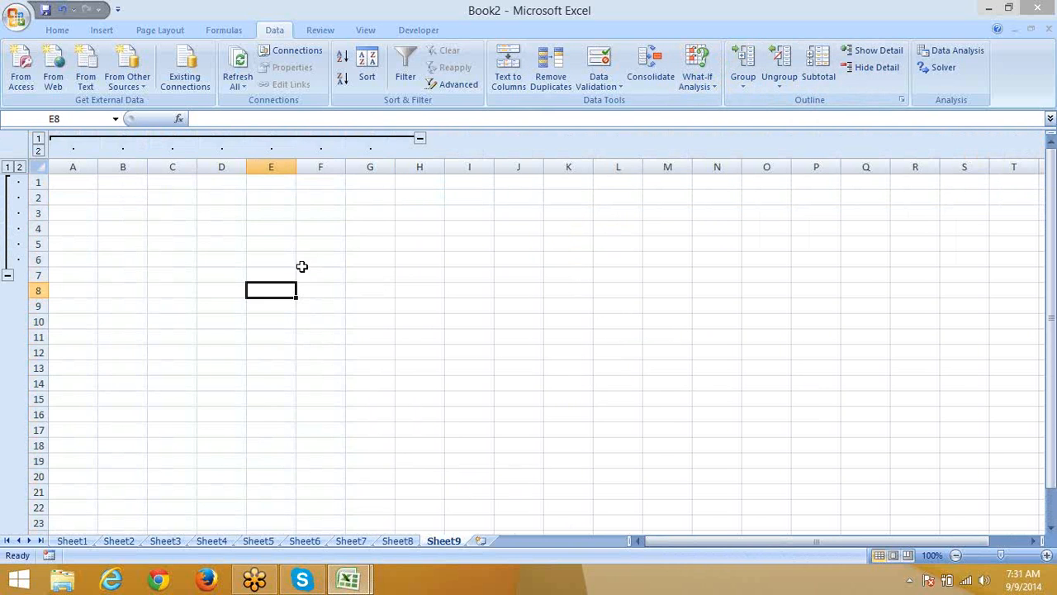
- Collapse and re-expand the column group A to G and the row group 1 to 6
{"action": "left_click", "coordinate": [419, 139]}
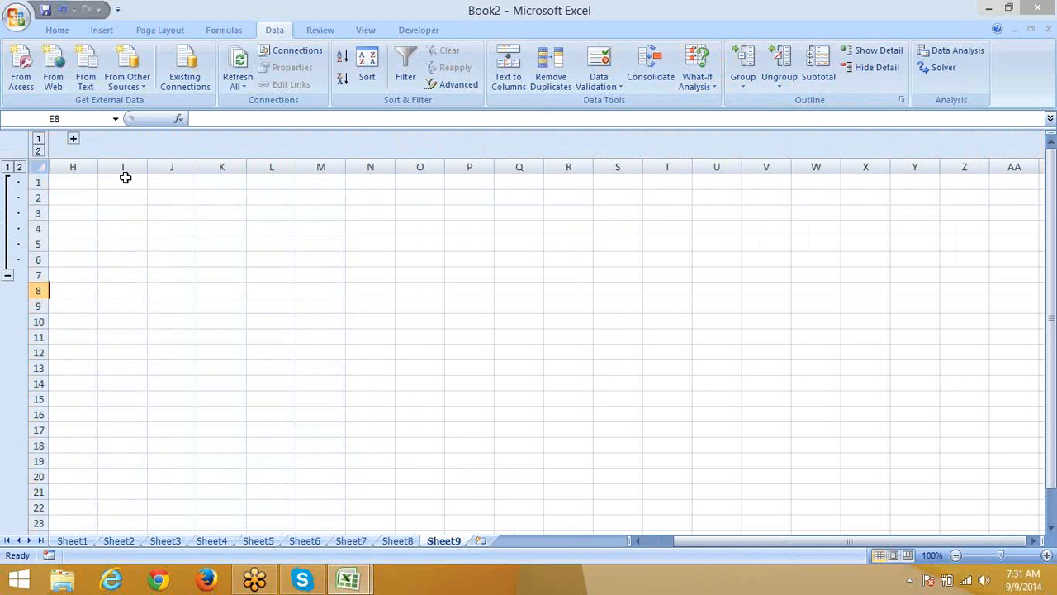
{"action": "left_click", "coordinate": [71, 139]}
{"action": "left_click", "coordinate": [7, 277]}
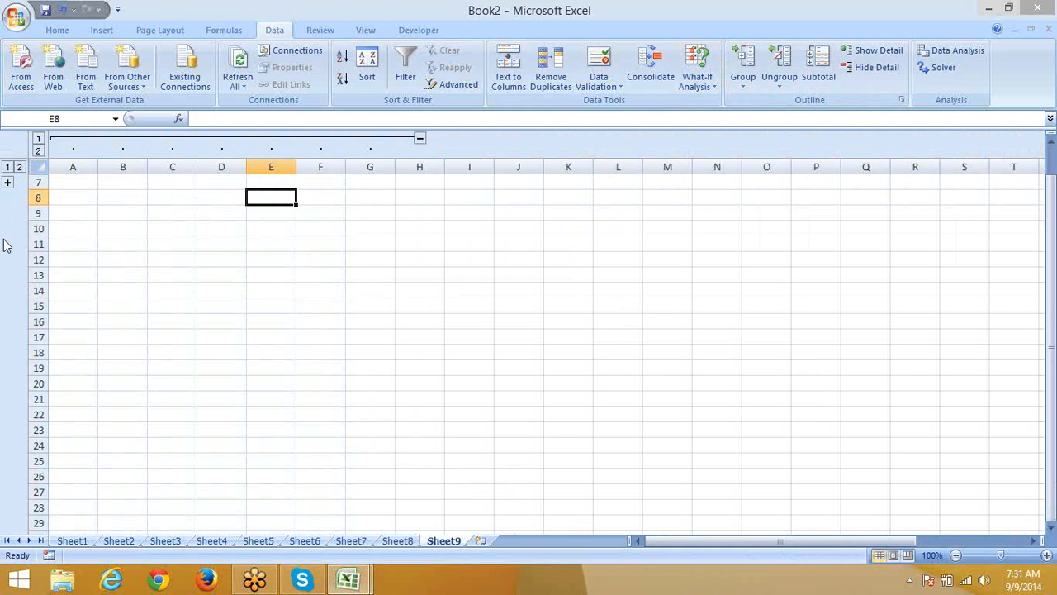
{"action": "left_click", "coordinate": [11, 183]}
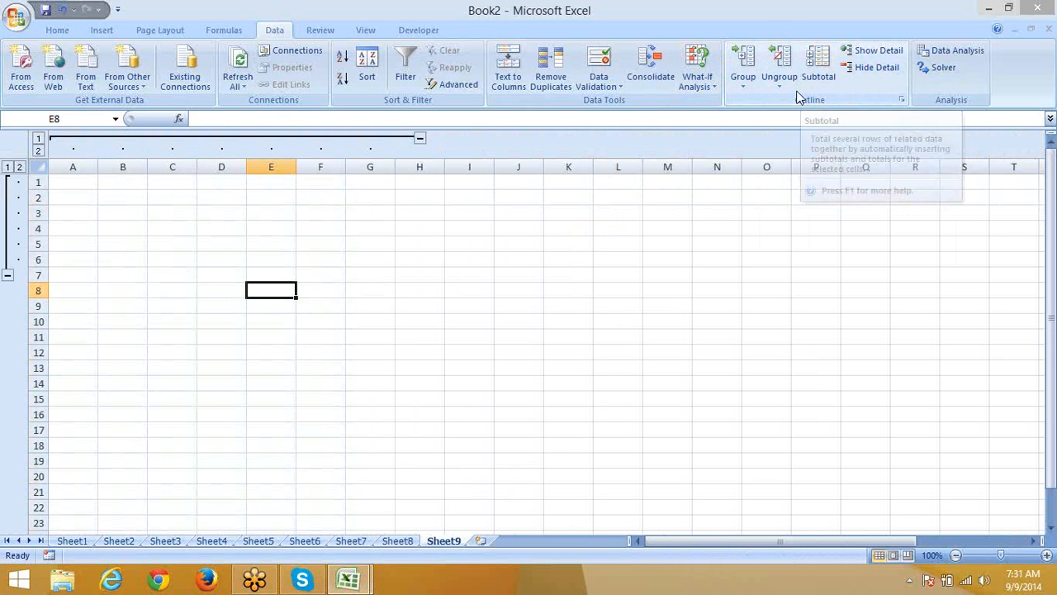
{"action": "left_click", "coordinate": [894, 273]}
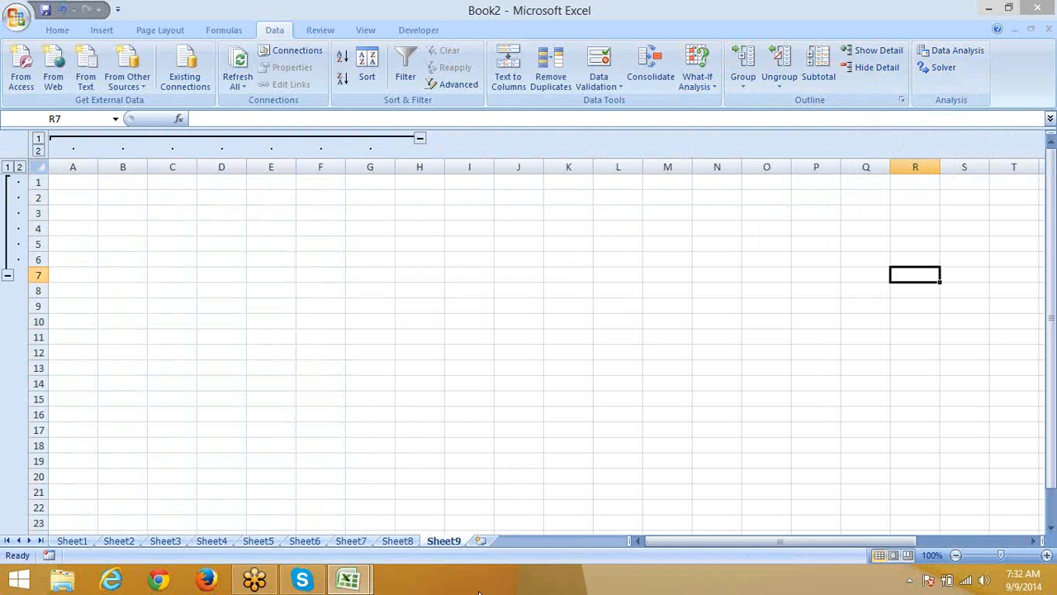
- Add a new worksheet after Sheet9 and select its cell A1
{"action": "left_click", "coordinate": [483, 541]}
{"action": "left_click", "coordinate": [692, 228]}
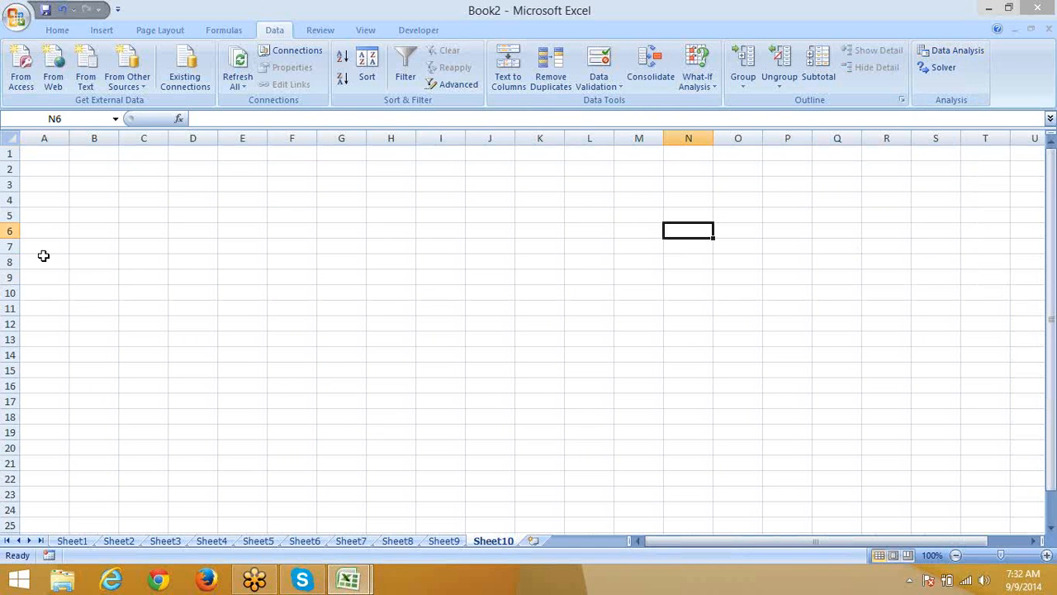
{"action": "left_click", "coordinate": [43, 157]}
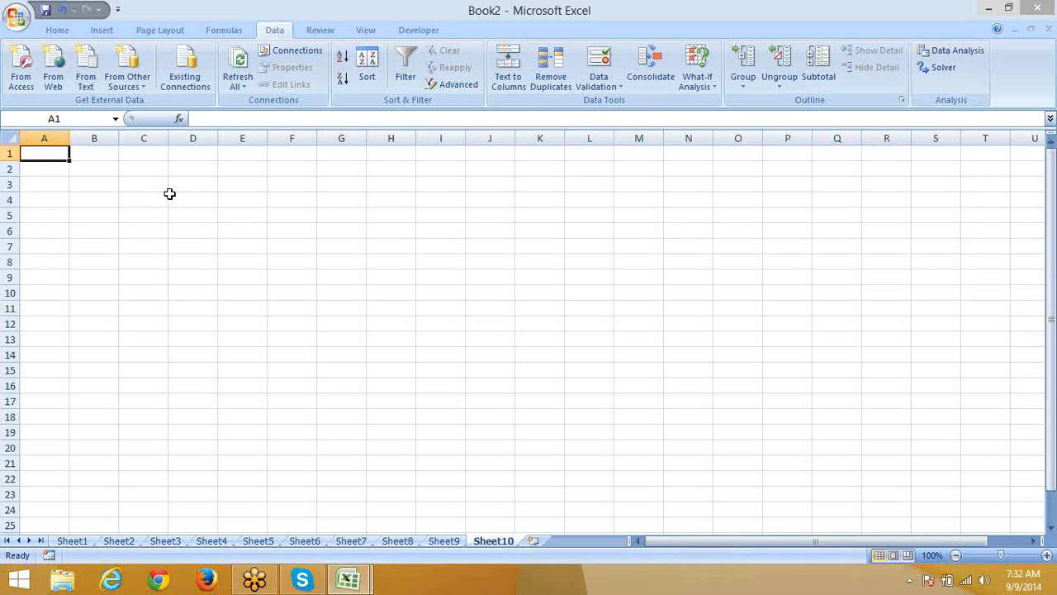
- Review the available Excel add-ins in the program options, including Analysis ToolPak and Solver Add-in, and close the list
{"action": "left_click", "coordinate": [17, 17]}
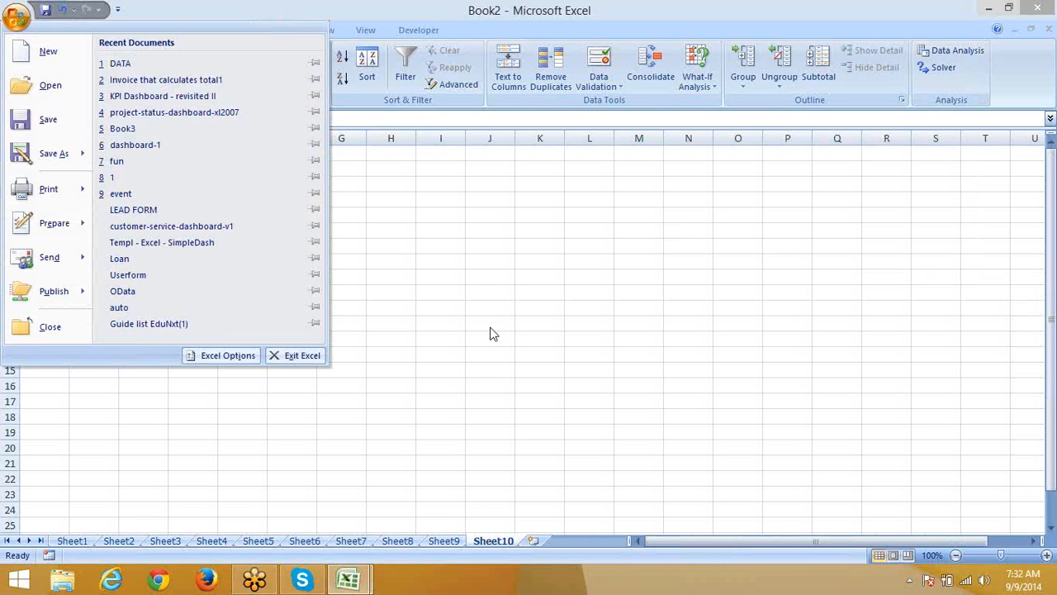
{"action": "left_click", "coordinate": [219, 355]}
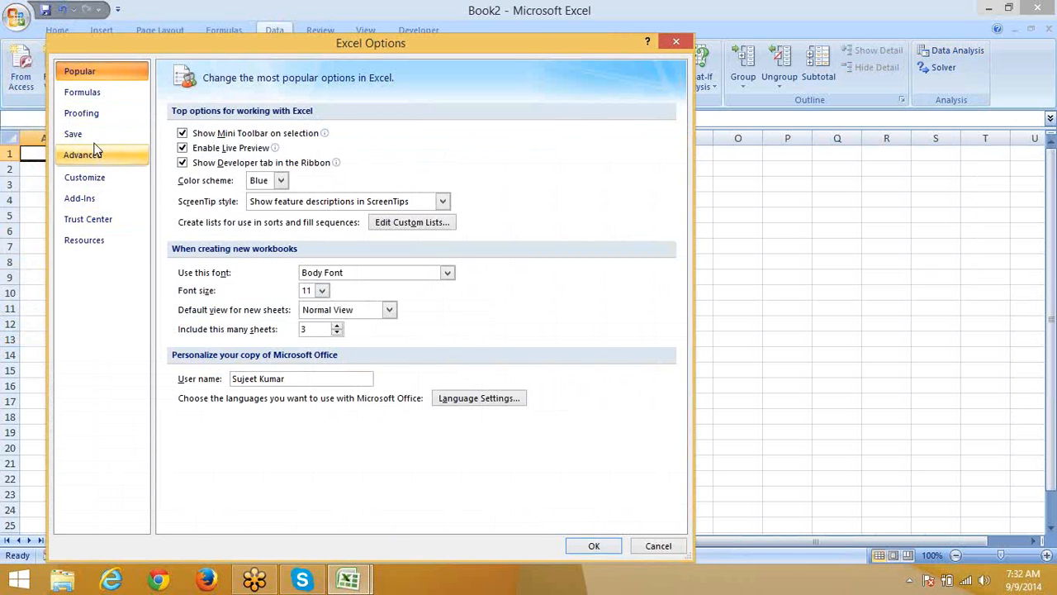
{"action": "left_click", "coordinate": [92, 202]}
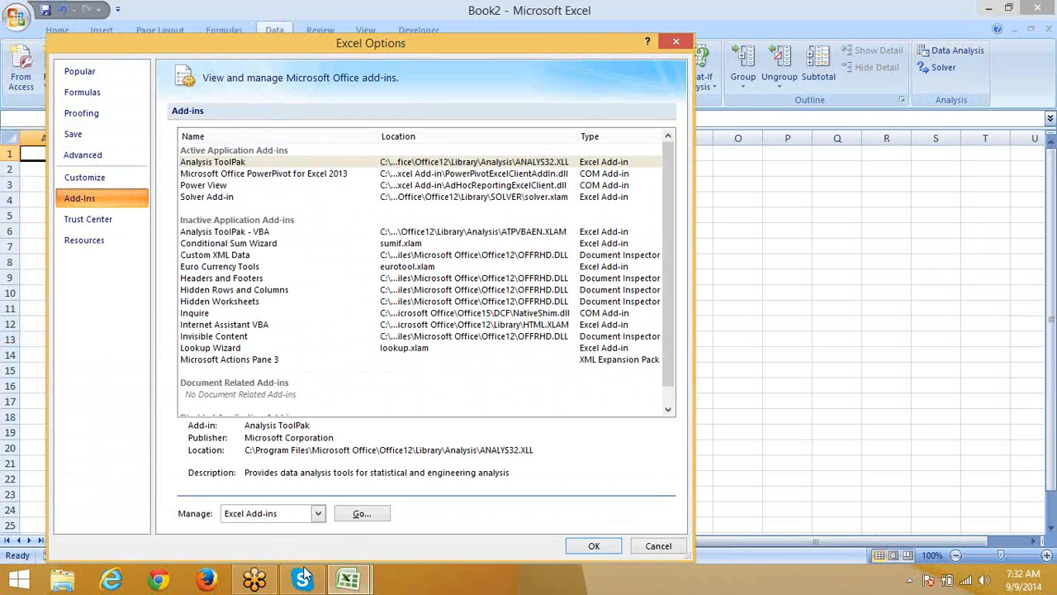
{"action": "left_click", "coordinate": [361, 514]}
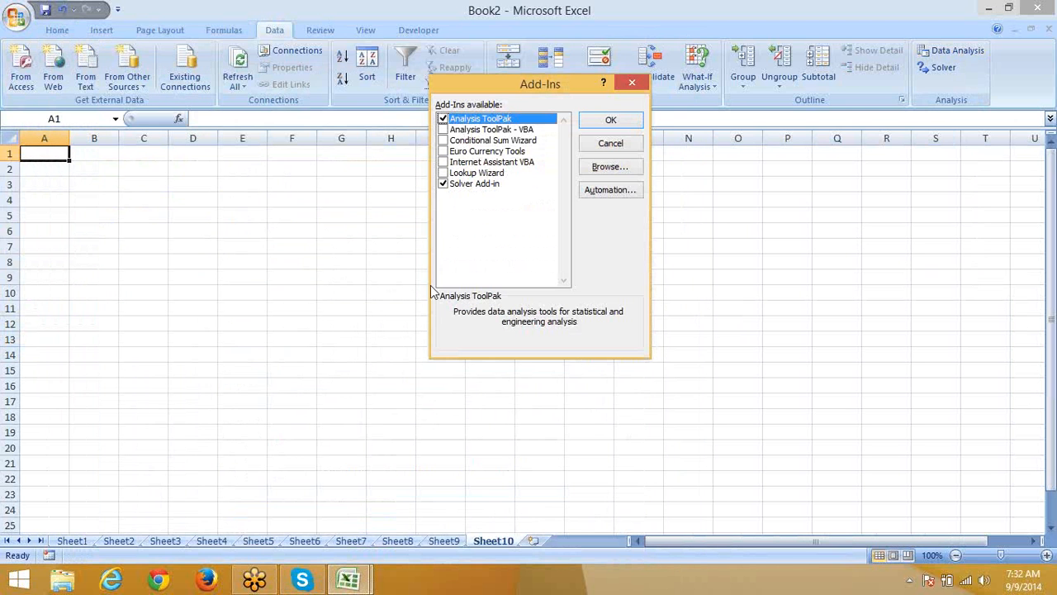
{"action": "left_click", "coordinate": [634, 84]}
{"action": "left_click", "coordinate": [853, 216]}
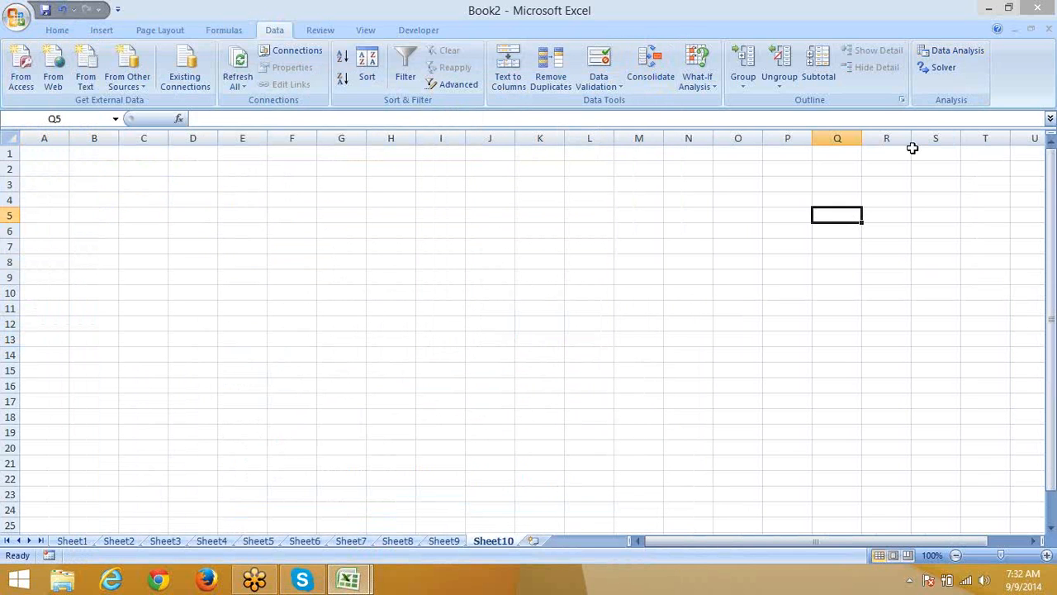
- Examine the help article "Enable or disable add-ins in Office programs" through to its Outlook section, close it, and select cell K7 on Sheet10
{"action": "left_click", "coordinate": [944, 68]}
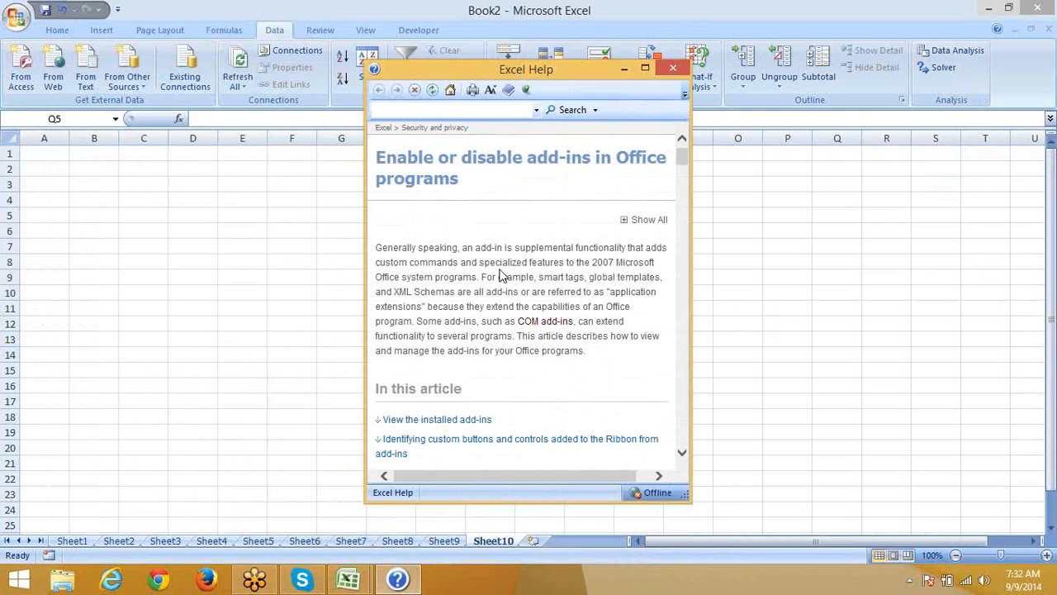
{"action": "triple_click", "coordinate": [433, 293]}
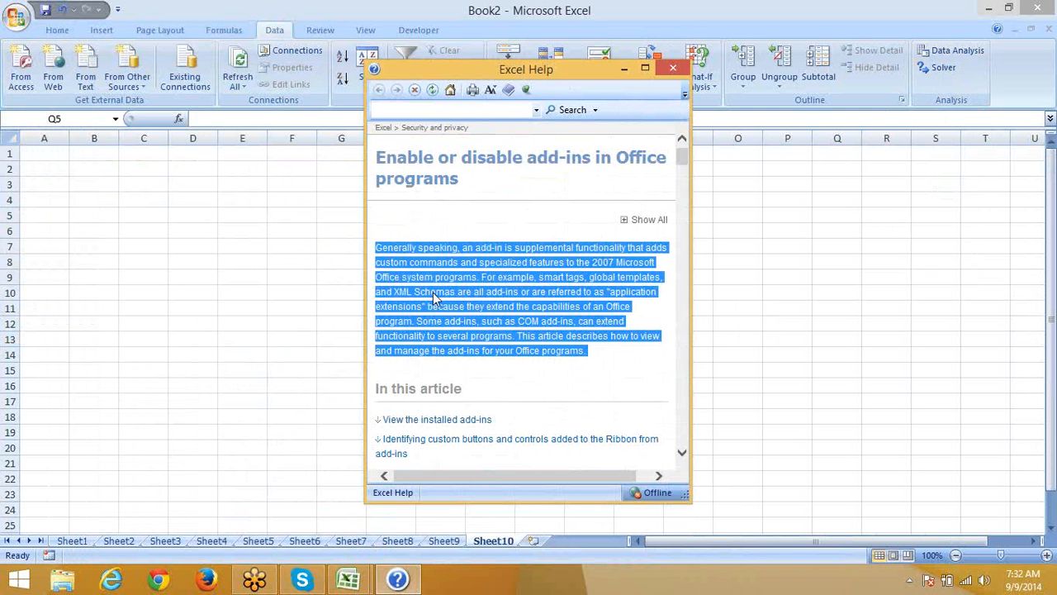
{"action": "scroll", "coordinate": [433, 292], "scroll_direction": "down", "scroll_amount": 10}
{"action": "scroll", "coordinate": [433, 293], "scroll_direction": "up", "scroll_amount": 3}
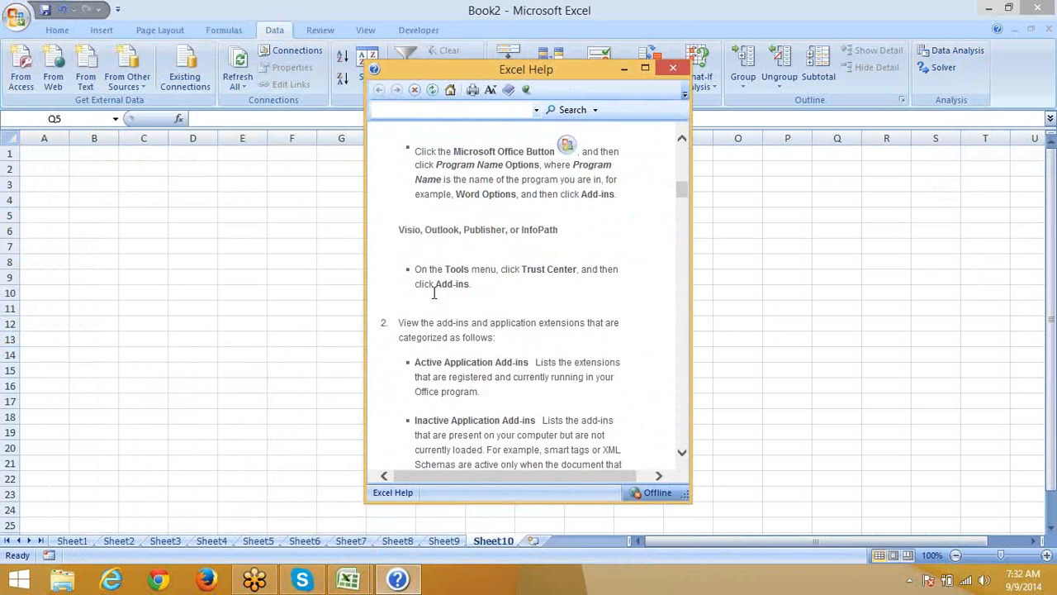
{"action": "scroll", "coordinate": [433, 293], "scroll_direction": "down", "scroll_amount": 12}
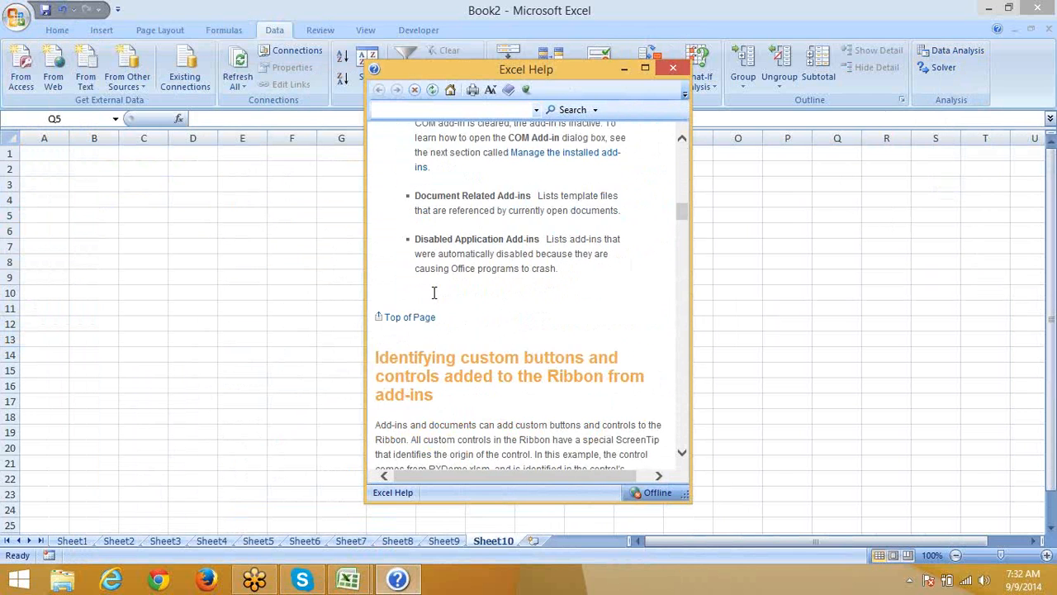
{"action": "scroll", "coordinate": [434, 293], "scroll_direction": "down", "scroll_amount": 8}
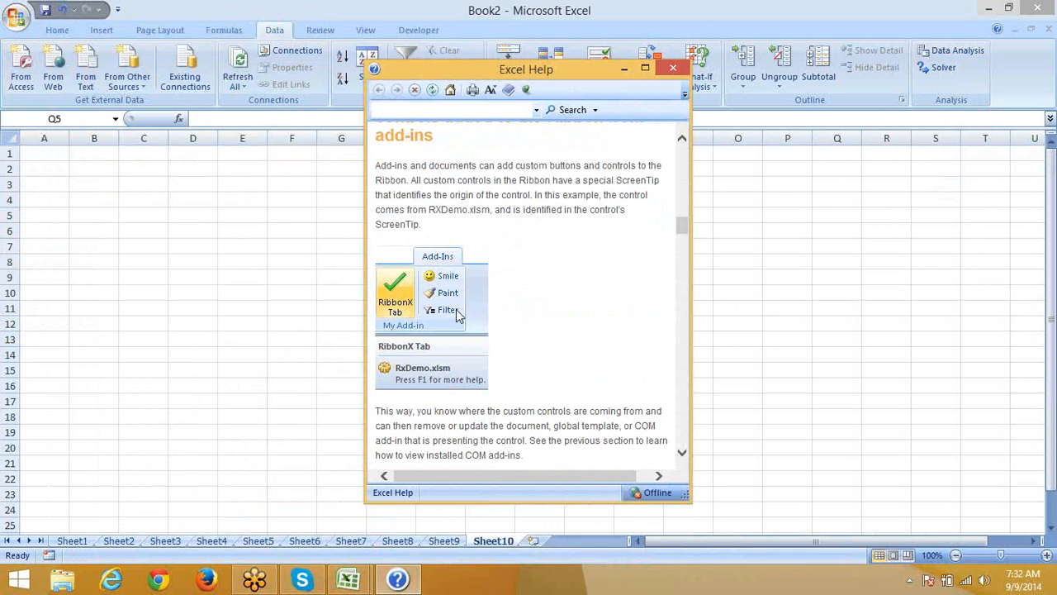
{"action": "scroll", "coordinate": [615, 268], "scroll_direction": "down", "scroll_amount": 15}
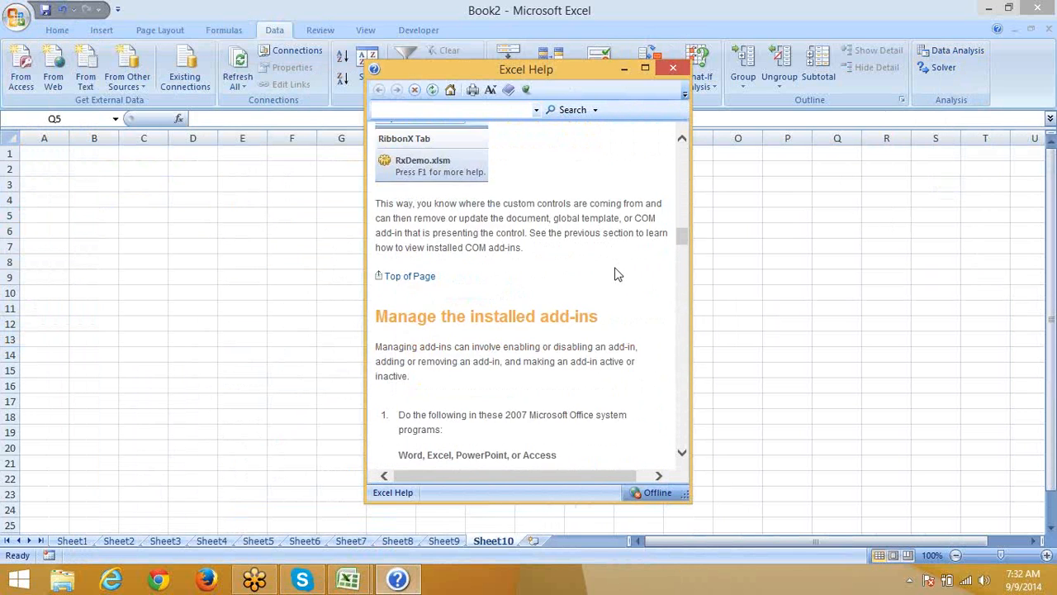
{"action": "scroll", "coordinate": [615, 267], "scroll_direction": "down", "scroll_amount": 15}
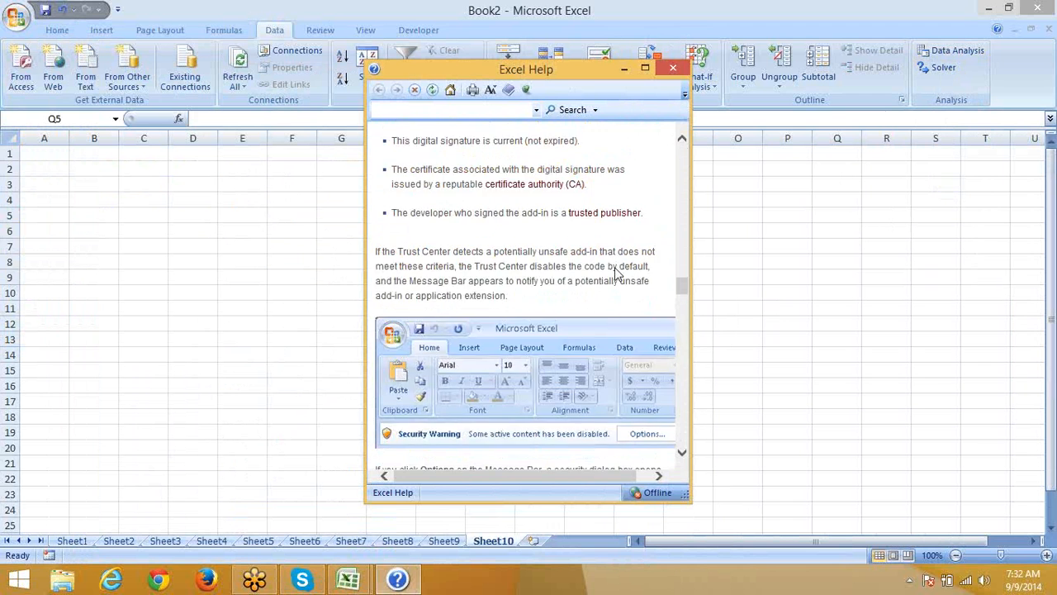
{"action": "scroll", "coordinate": [615, 270], "scroll_direction": "down", "scroll_amount": 15}
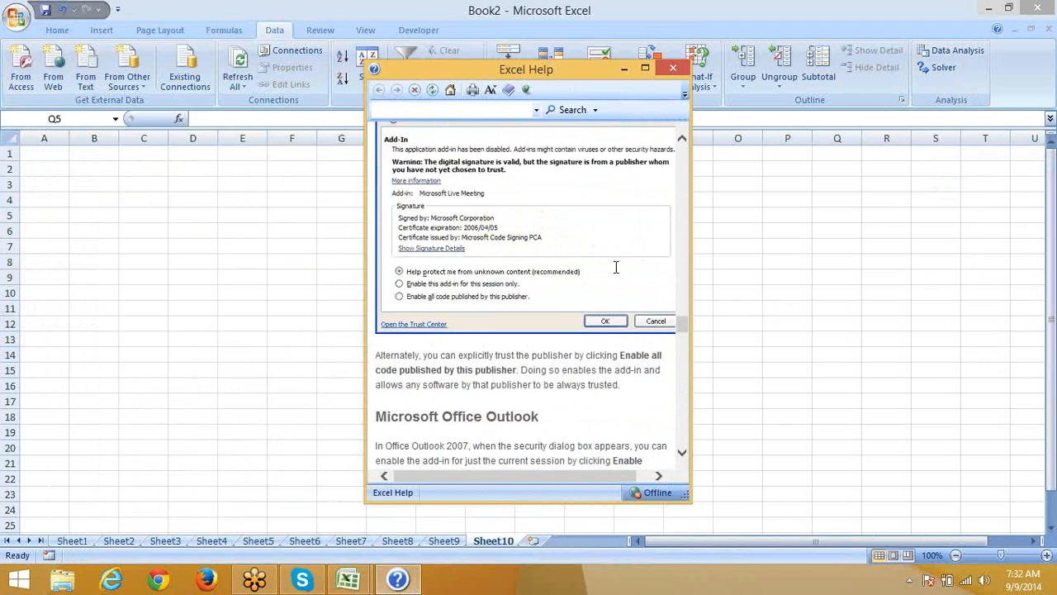
{"action": "scroll", "coordinate": [615, 268], "scroll_direction": "down", "scroll_amount": 15}
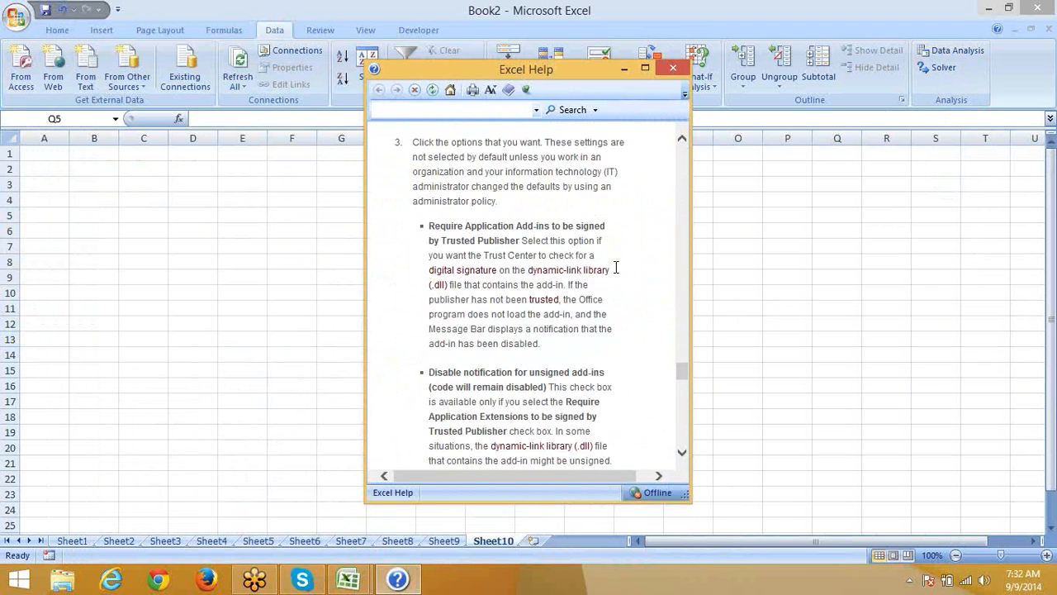
{"action": "scroll", "coordinate": [615, 268], "scroll_direction": "down", "scroll_amount": 15}
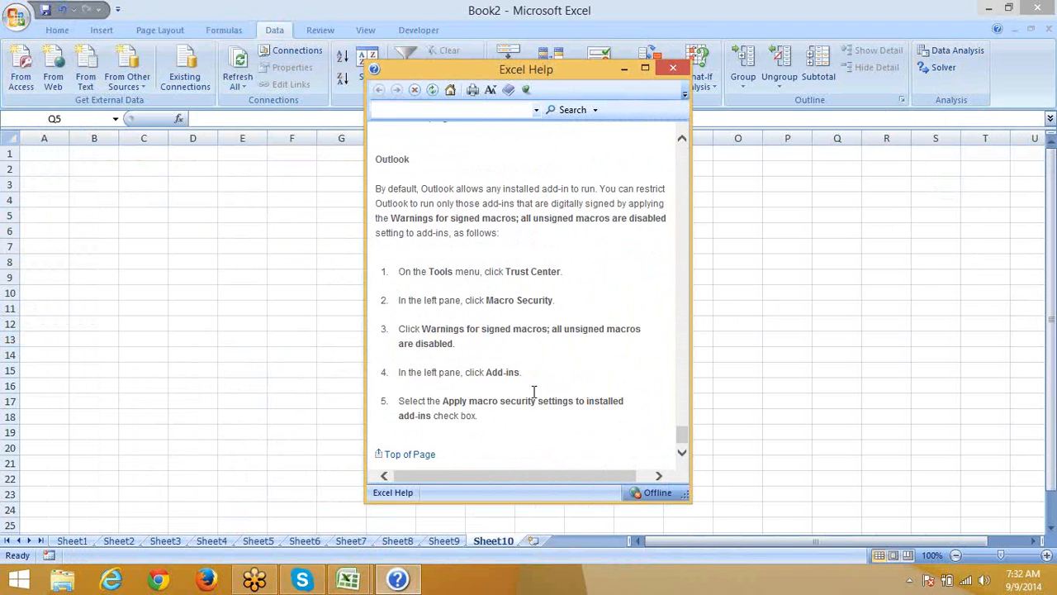
{"action": "left_click", "coordinate": [673, 70]}
{"action": "left_click", "coordinate": [553, 248]}
{"action": "left_click", "coordinate": [1046, 216]}
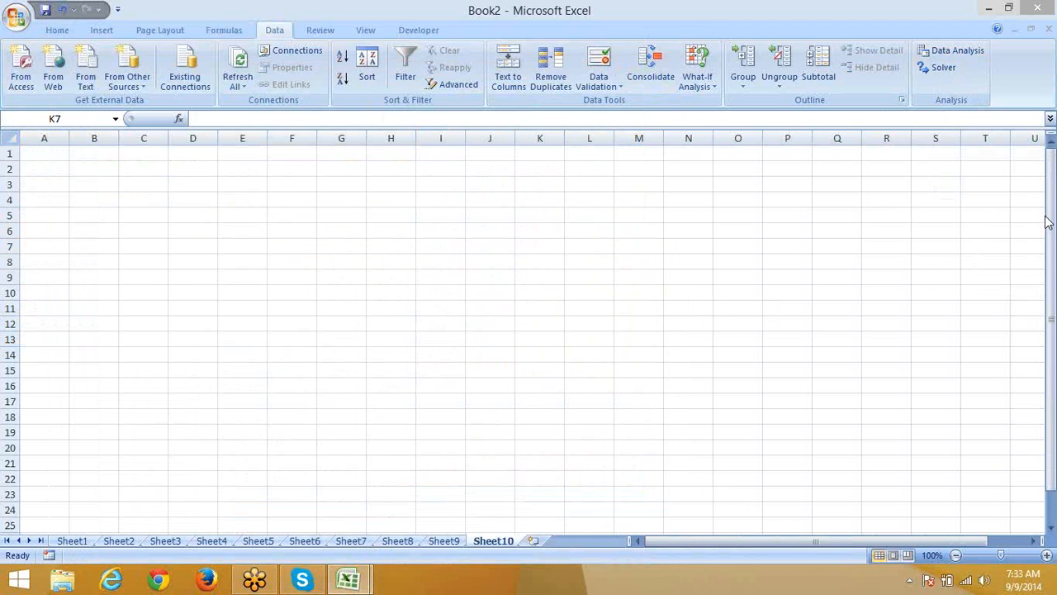